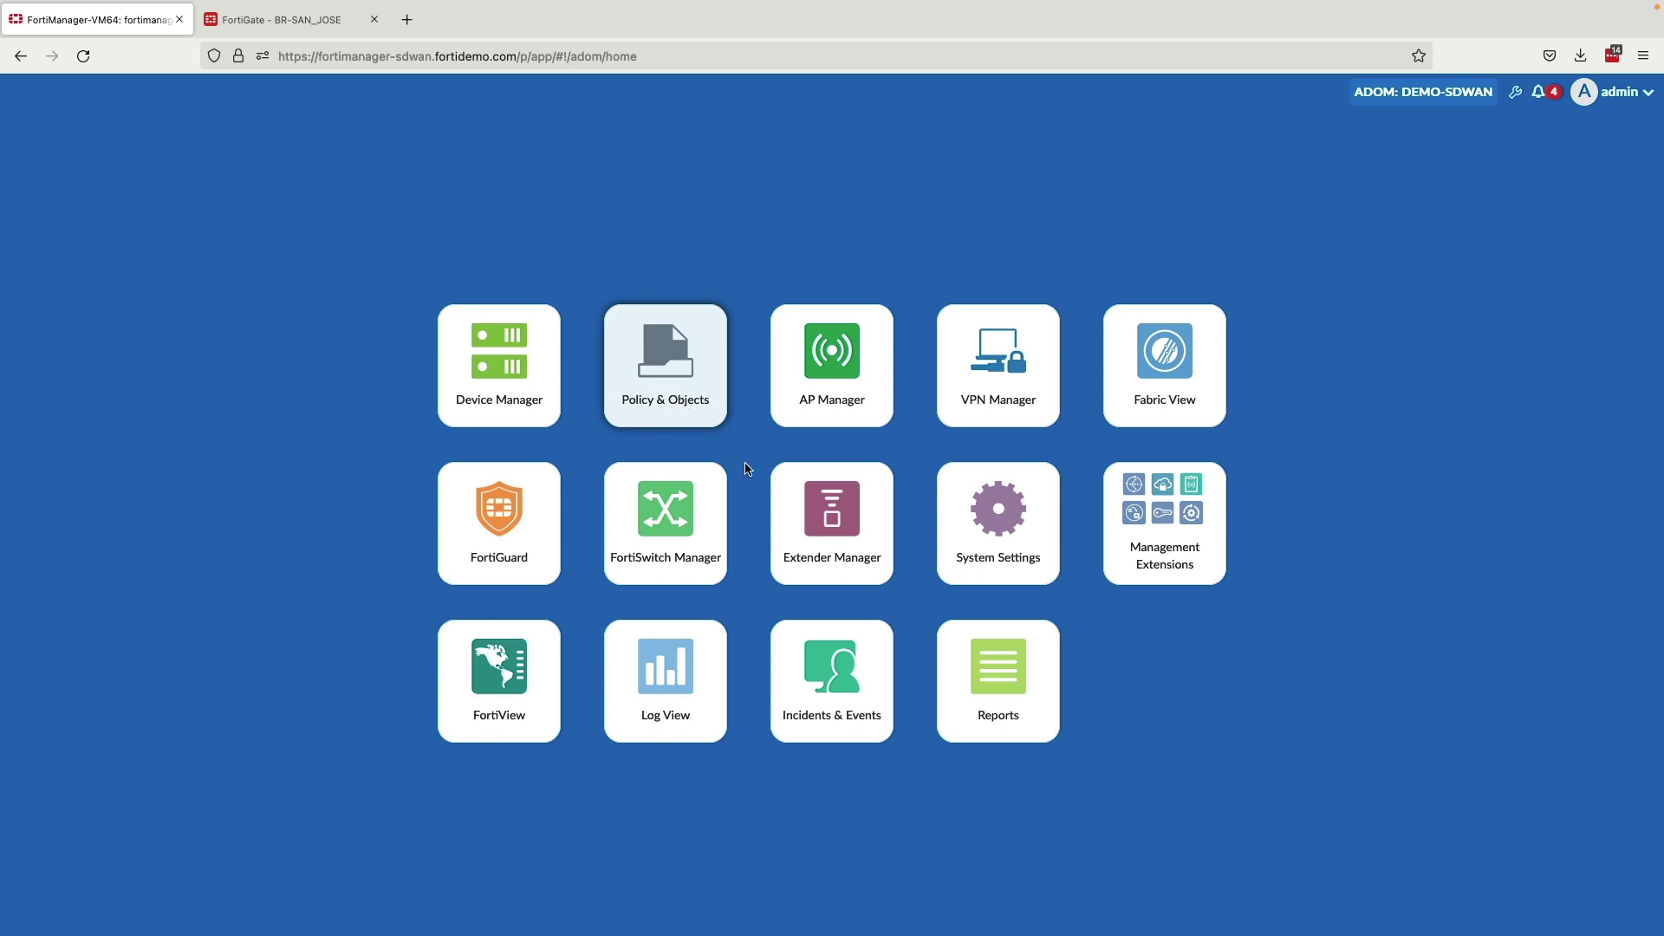
# - In Extender Manager, open FEX5G's edit settings, then return to the BR-SAN_JOSE extenders list
pyautogui.click(834, 548)
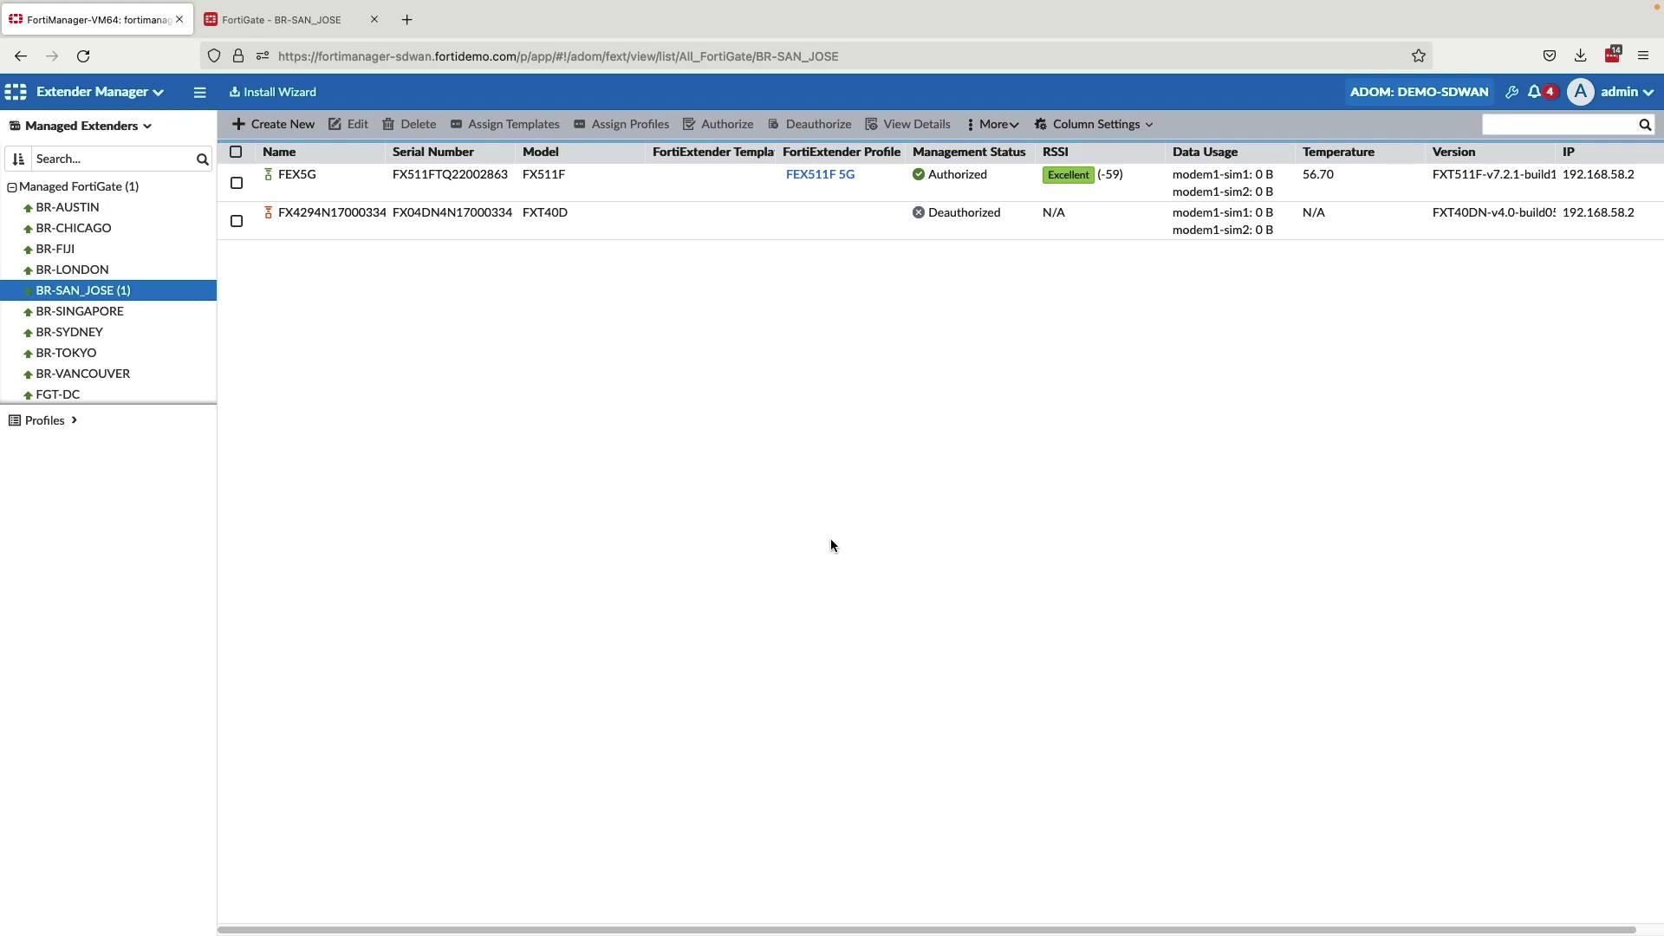
pyautogui.click(670, 182)
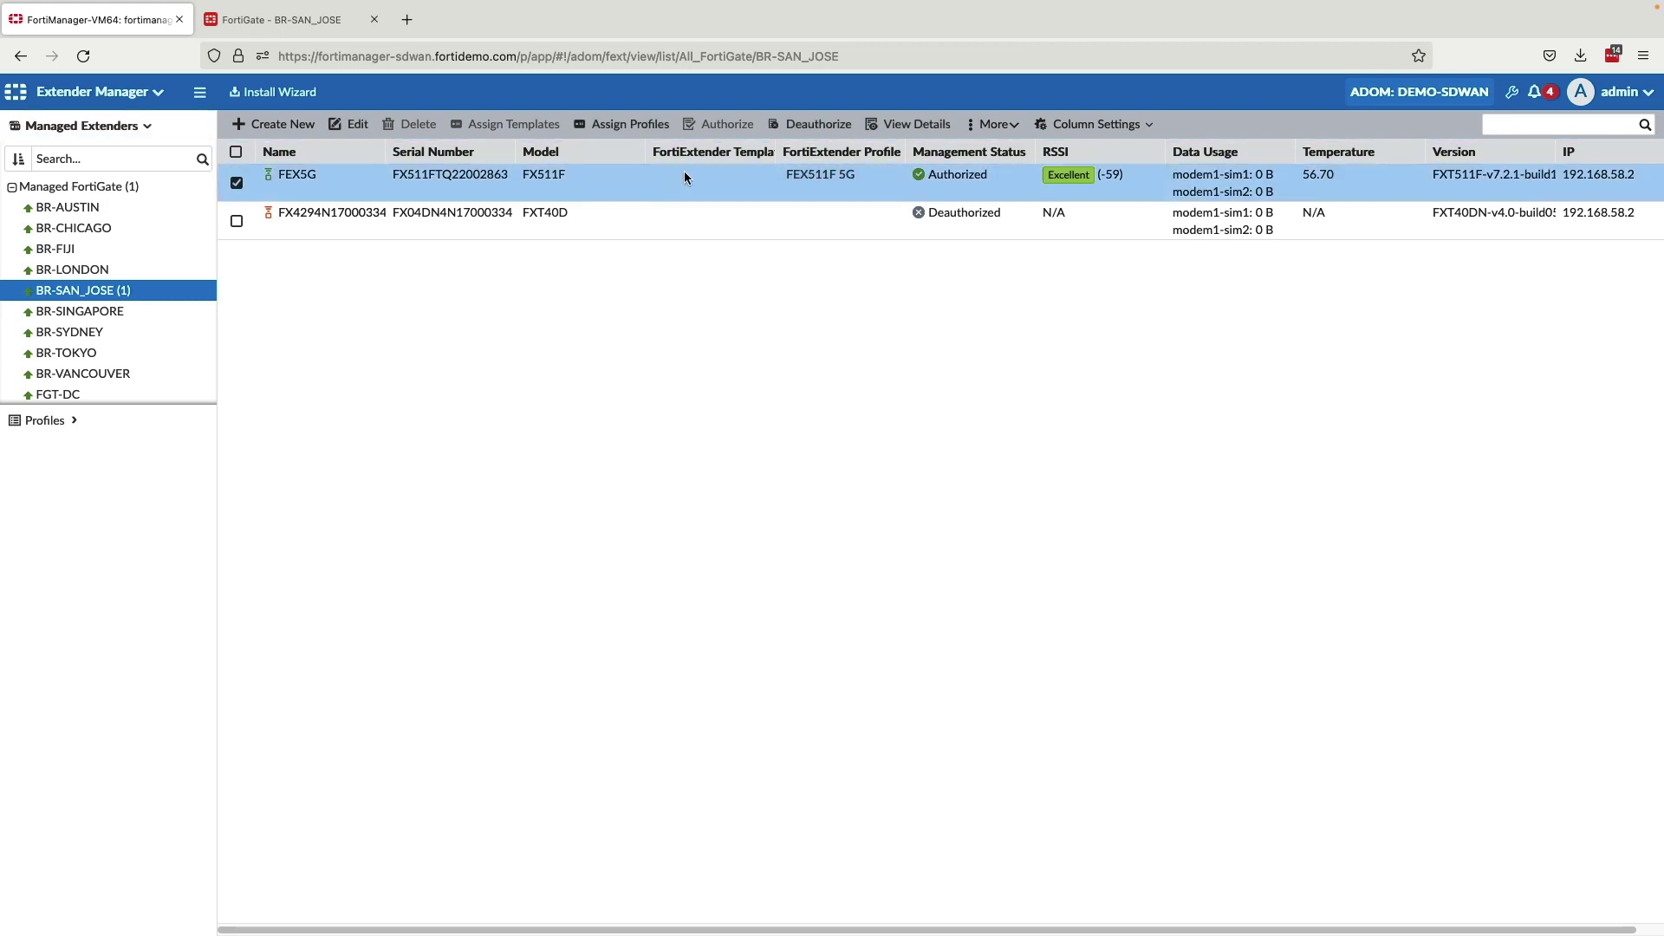
pyautogui.click(357, 123)
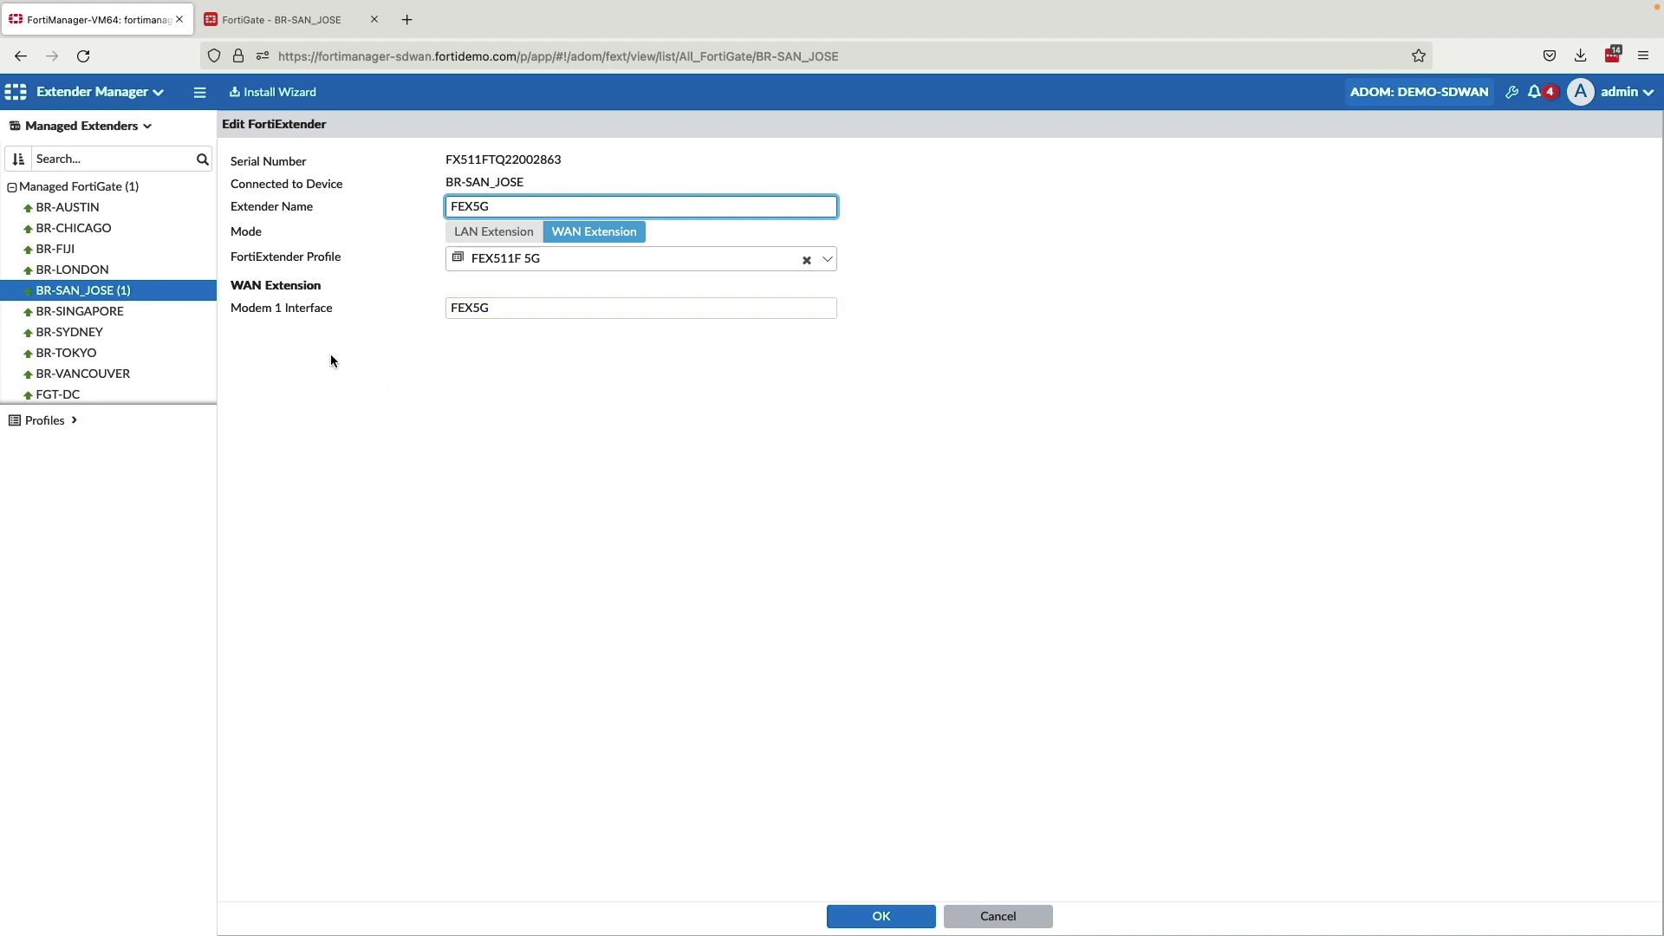
pyautogui.click(114, 296)
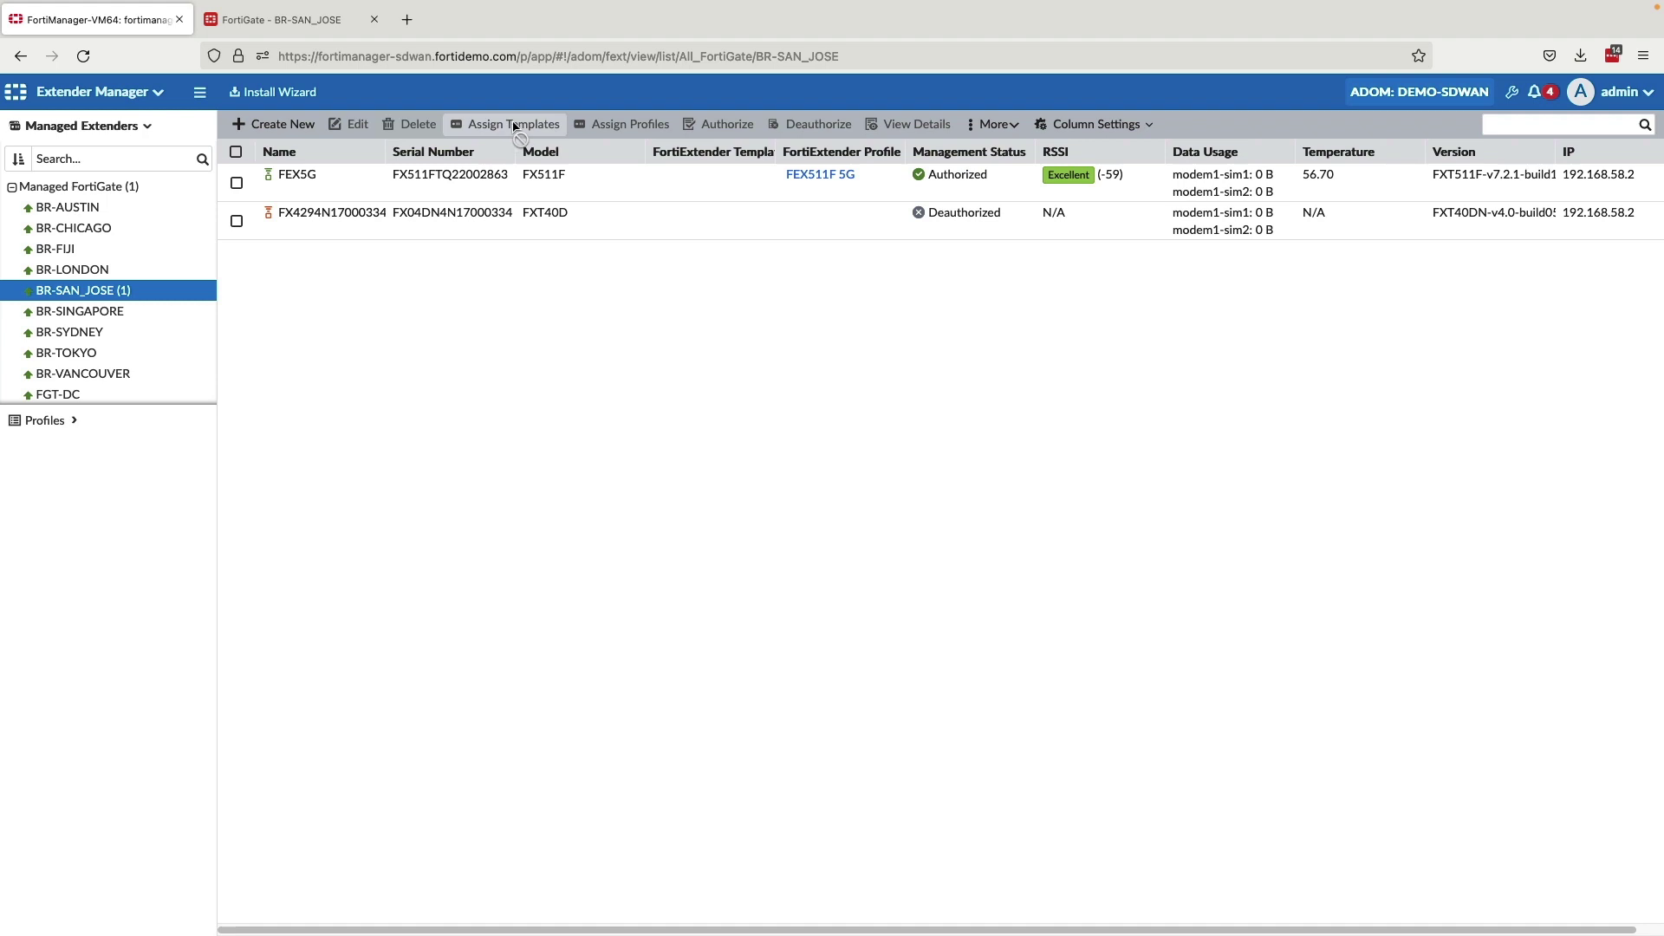
# - Review FEX5G's detailed modem status, then show the extender Profiles section
pyautogui.click(433, 177)
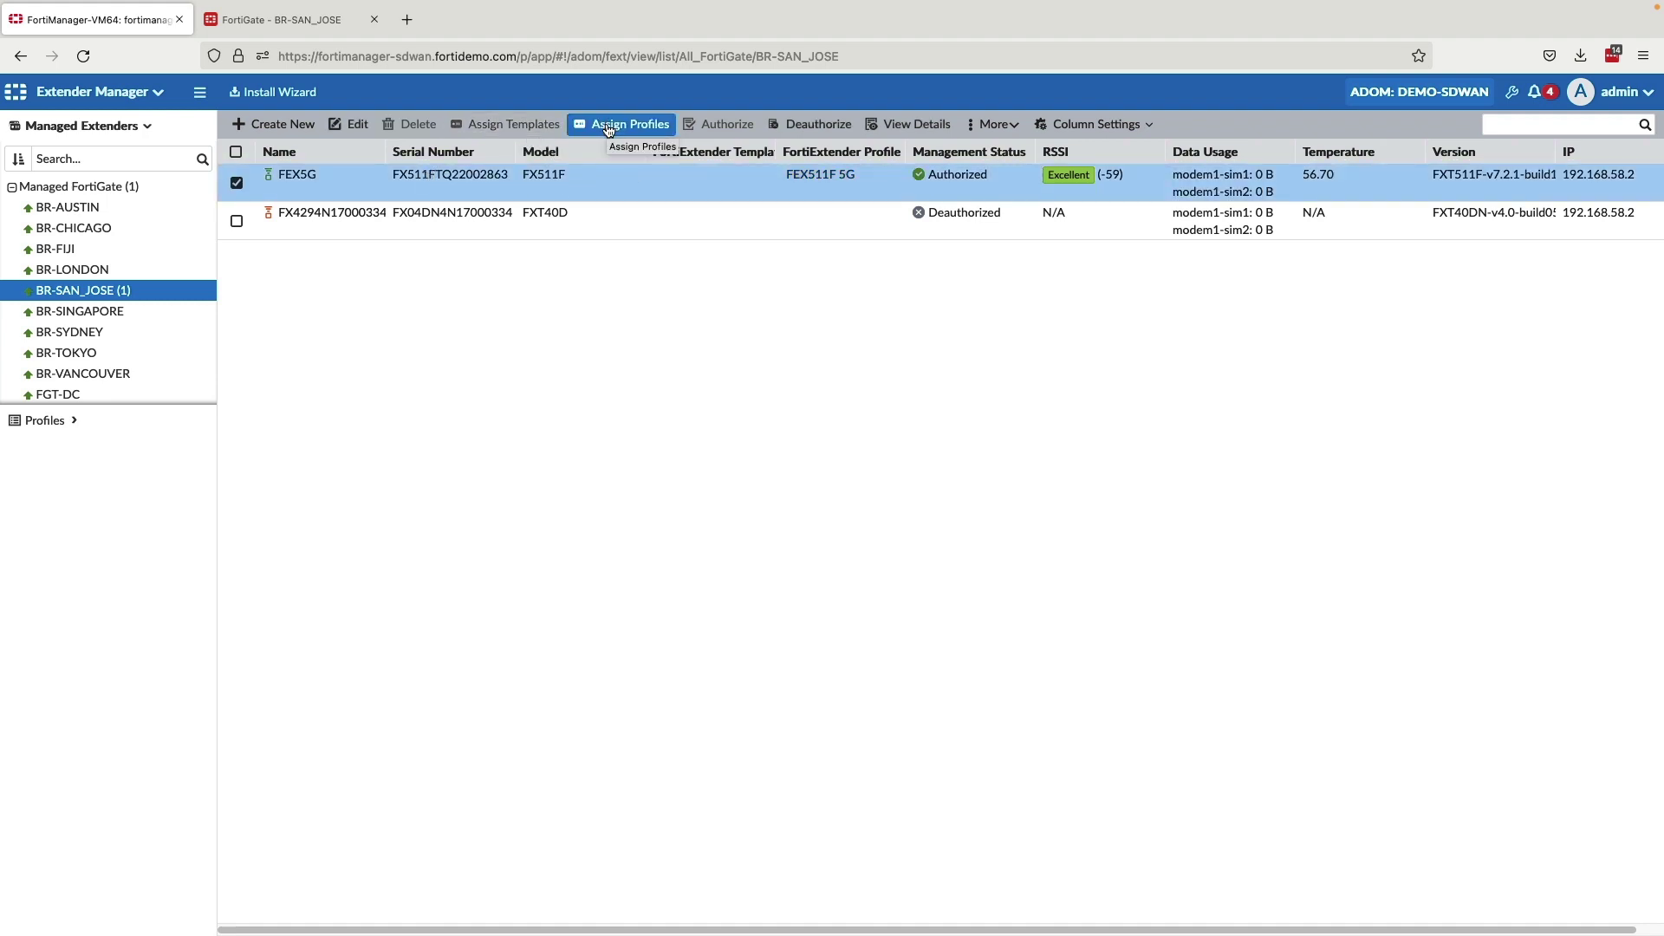
pyautogui.click(906, 124)
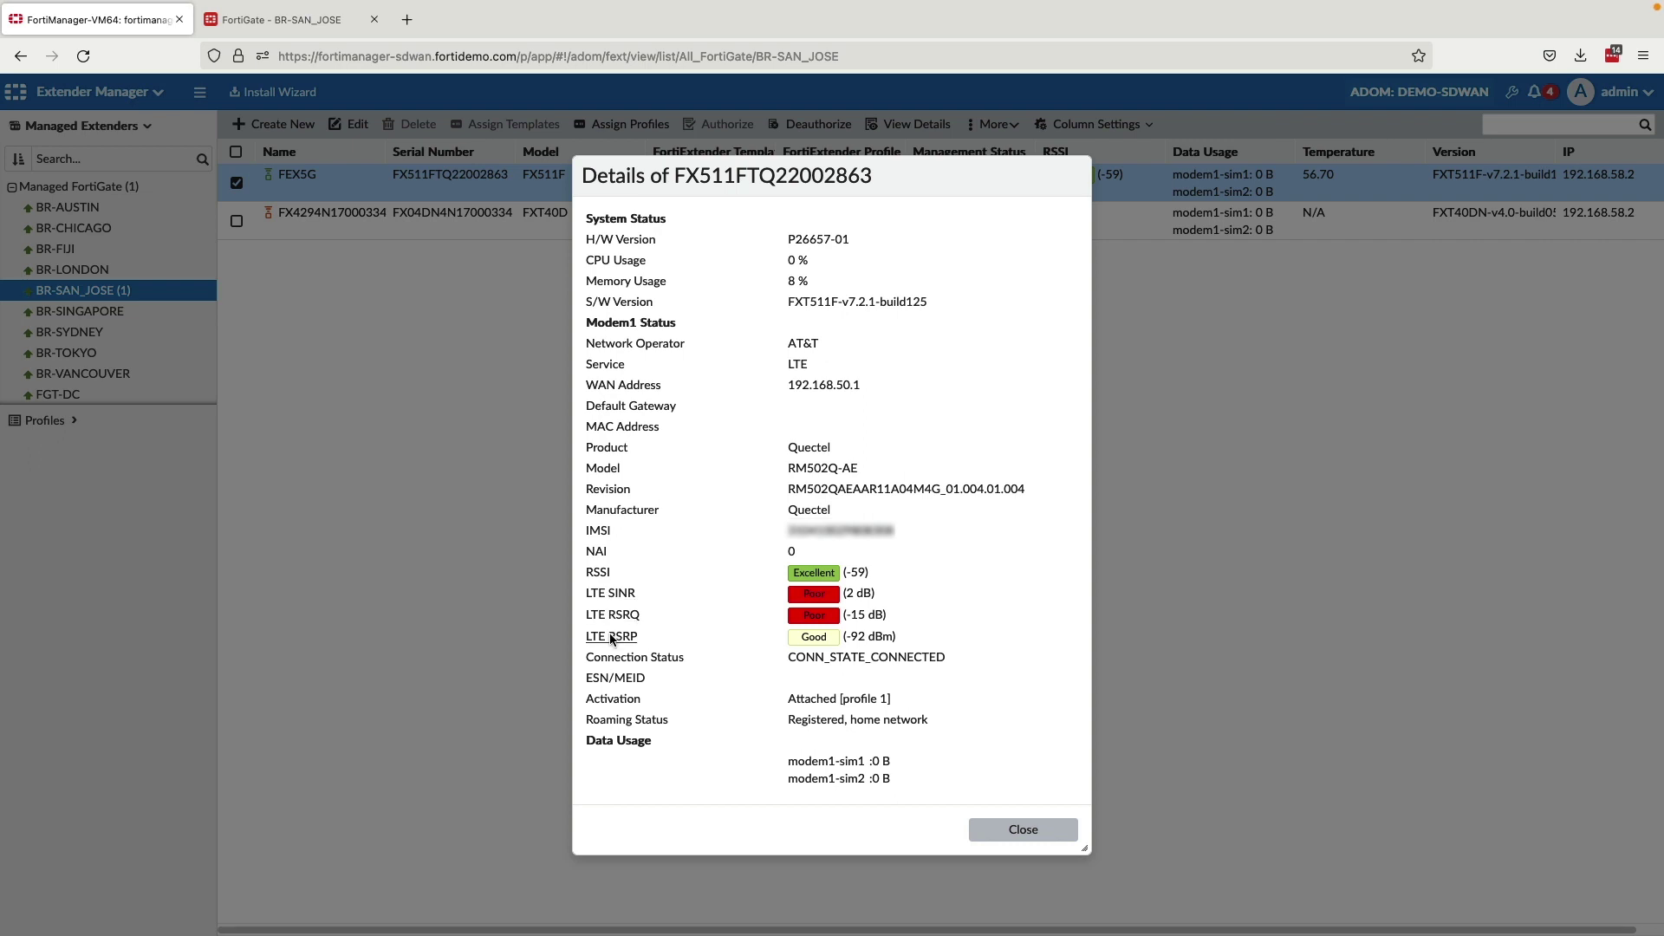
pyautogui.click(1014, 825)
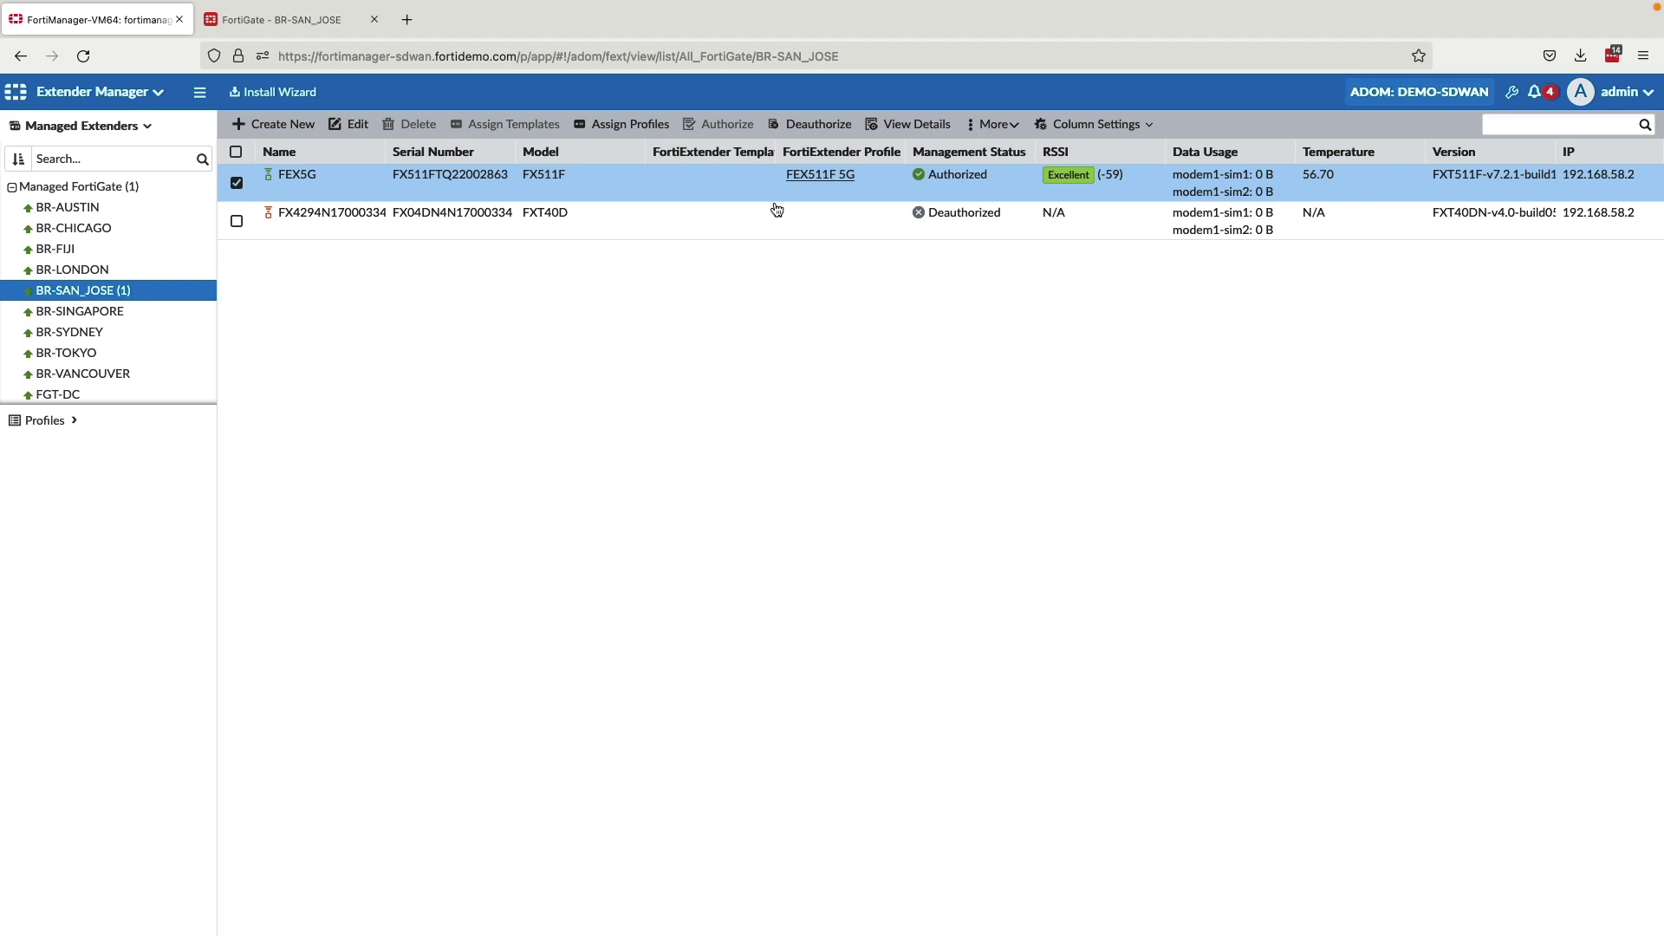
pyautogui.click(44, 419)
# - Open FEX_Template, SIM Profile ATT, then Data Plan ATT (5000 MB, cost 100, reset day 1)
pyautogui.click(41, 213)
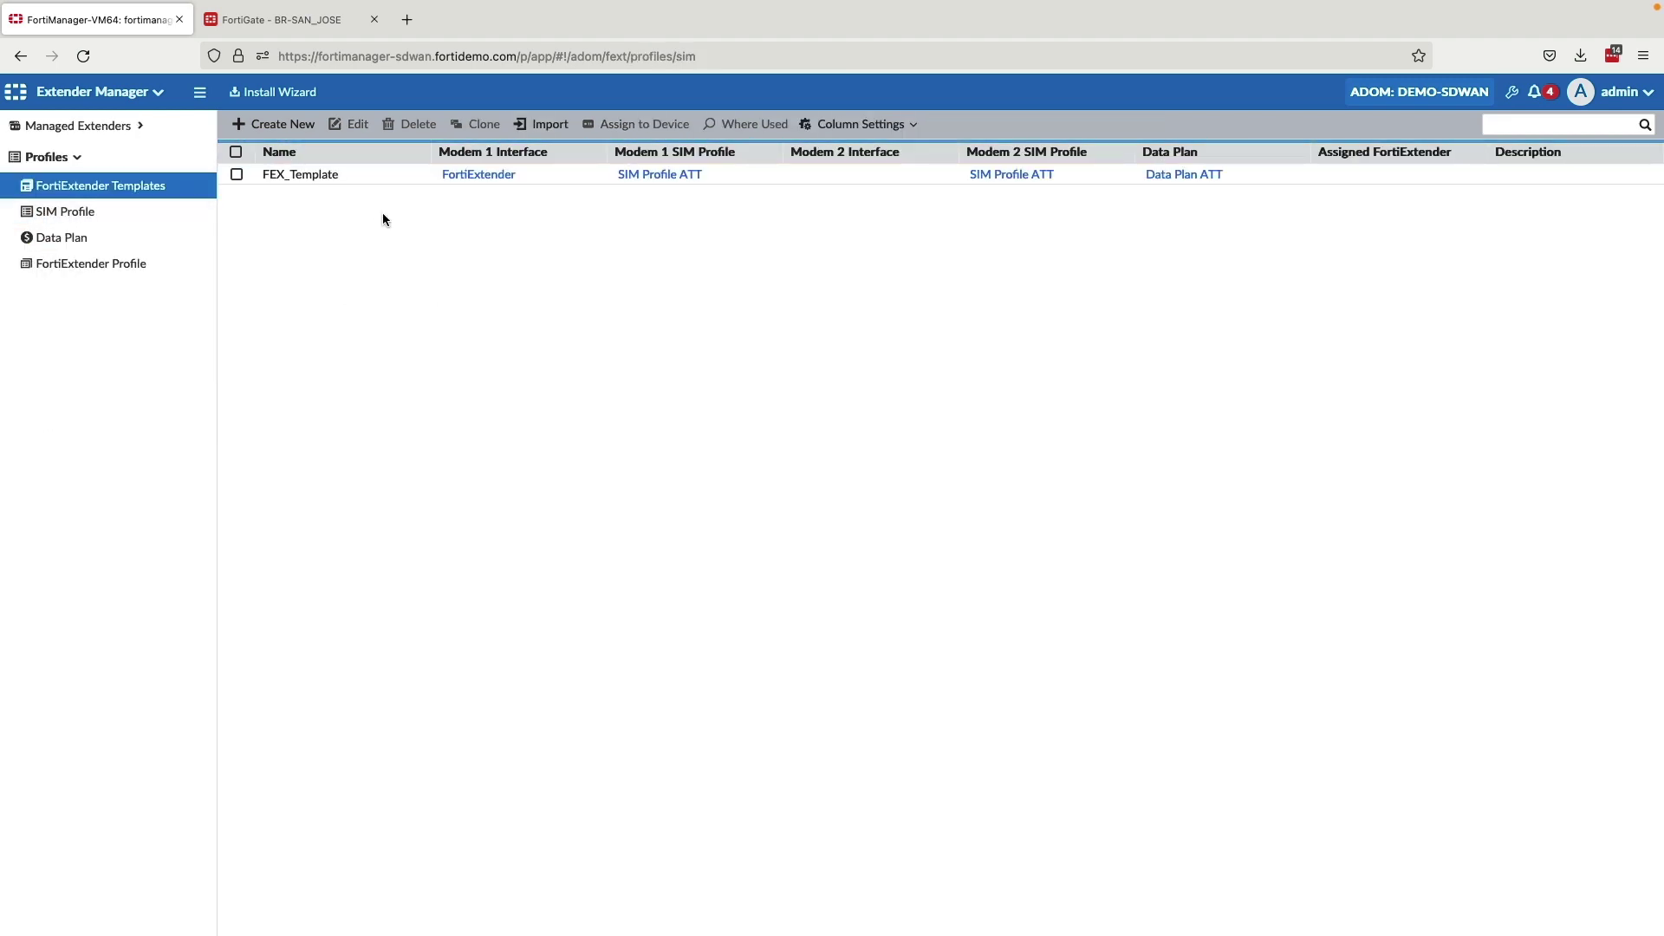
pyautogui.doubleClick(346, 173)
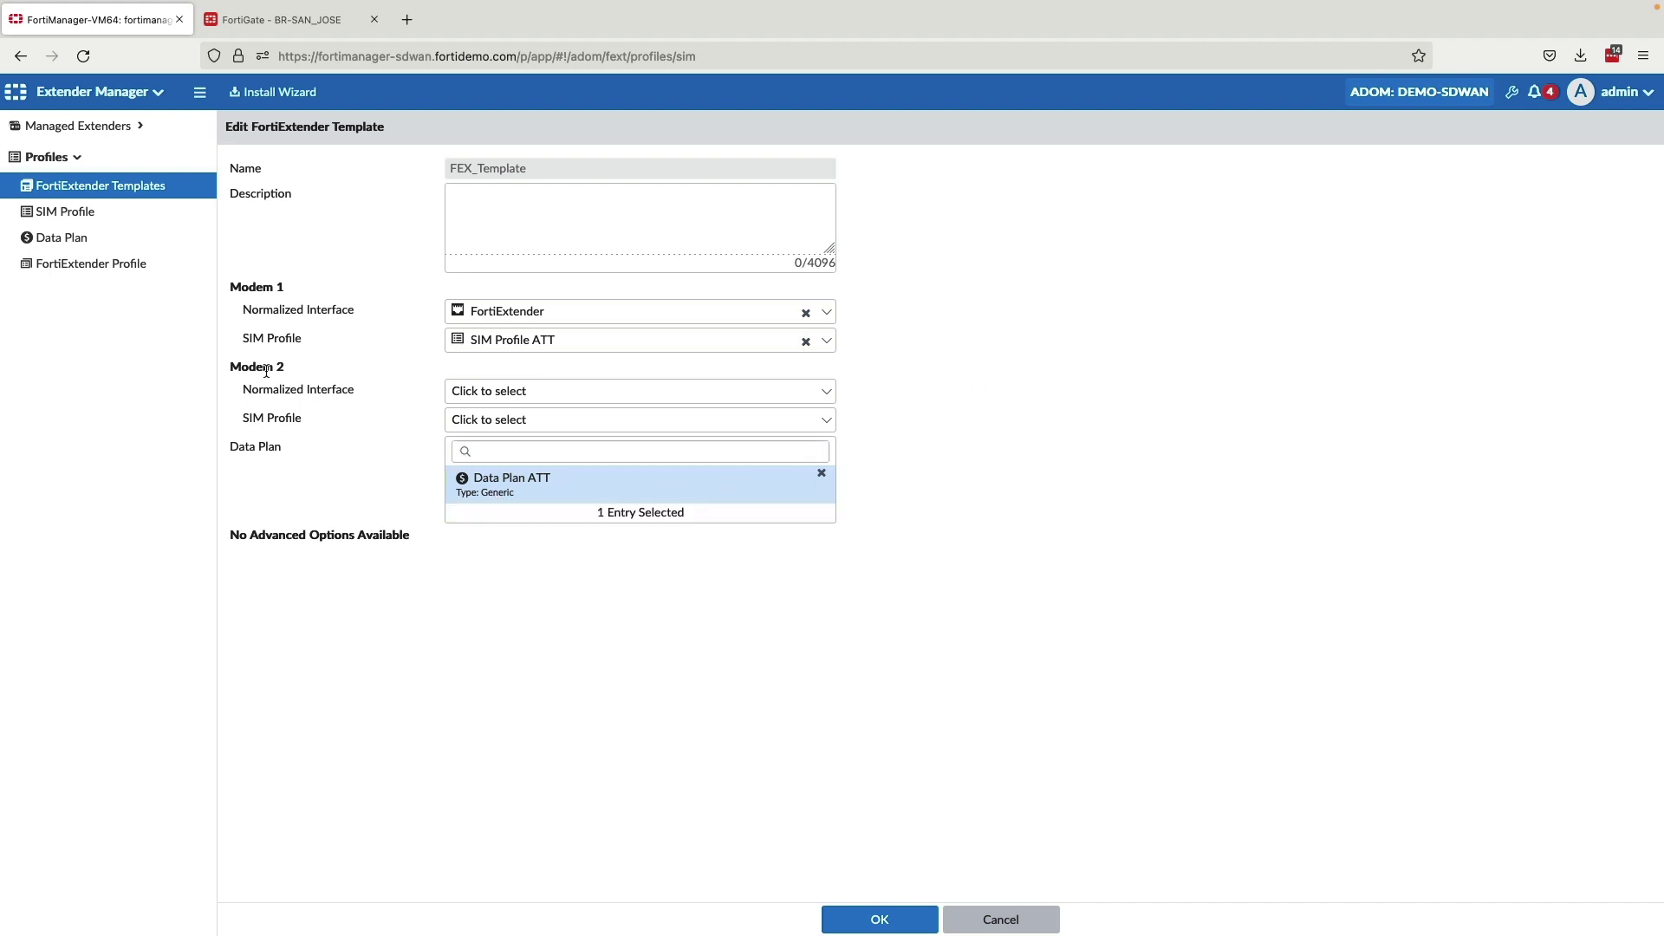
pyautogui.click(84, 212)
pyautogui.doubleClick(382, 176)
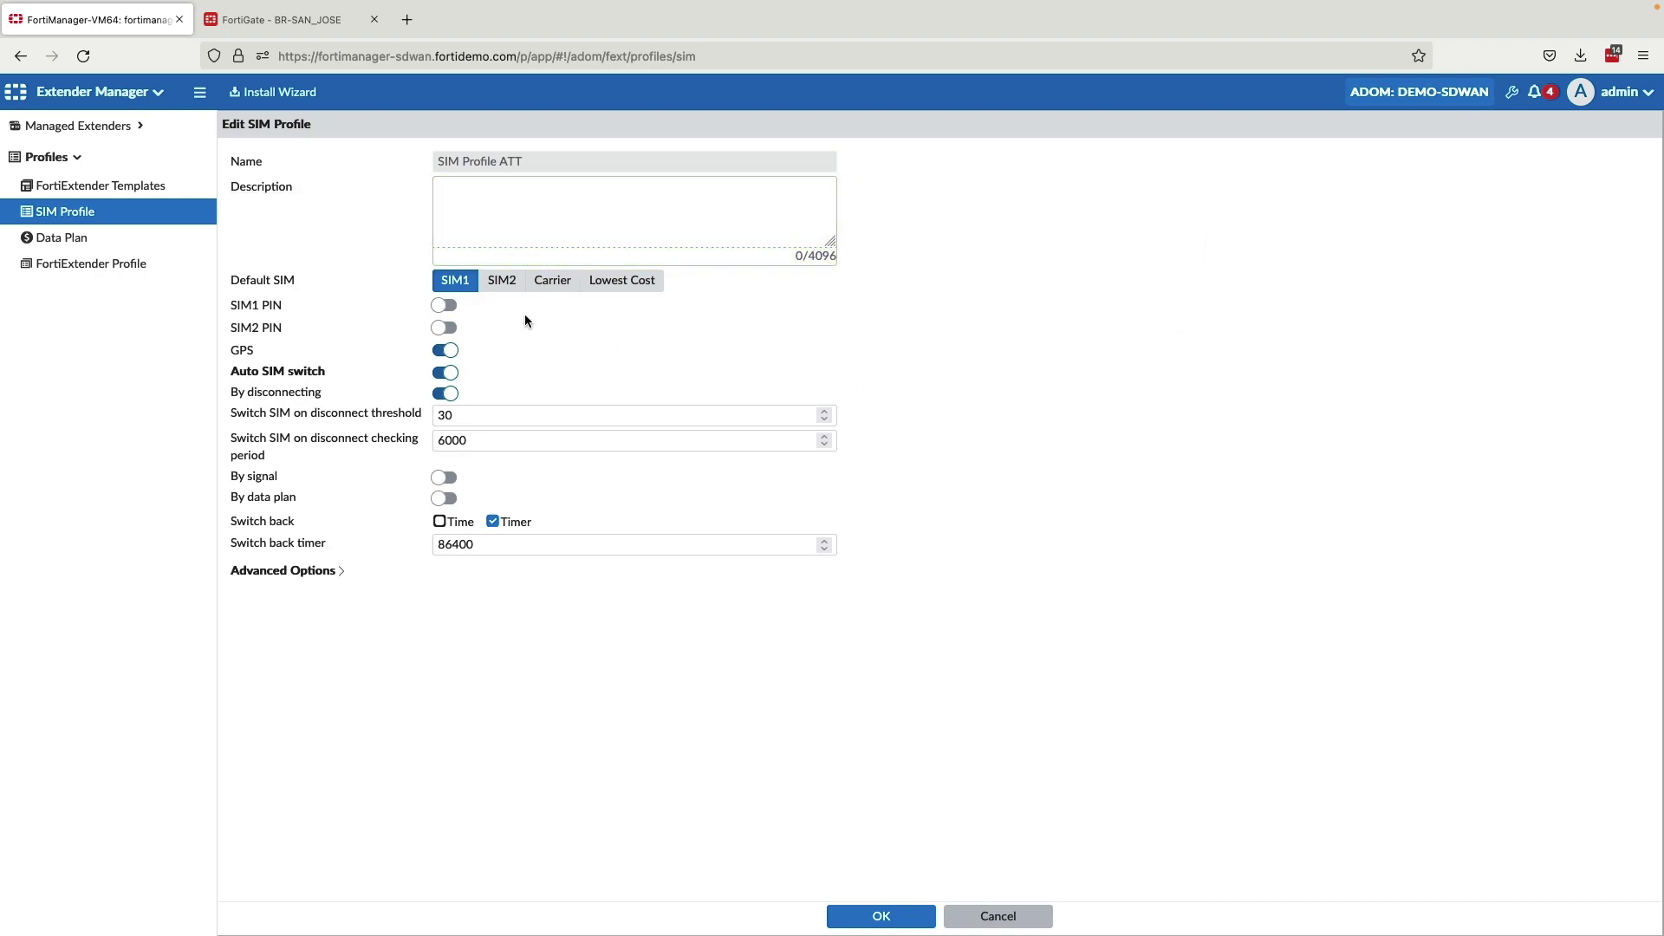
pyautogui.click(111, 242)
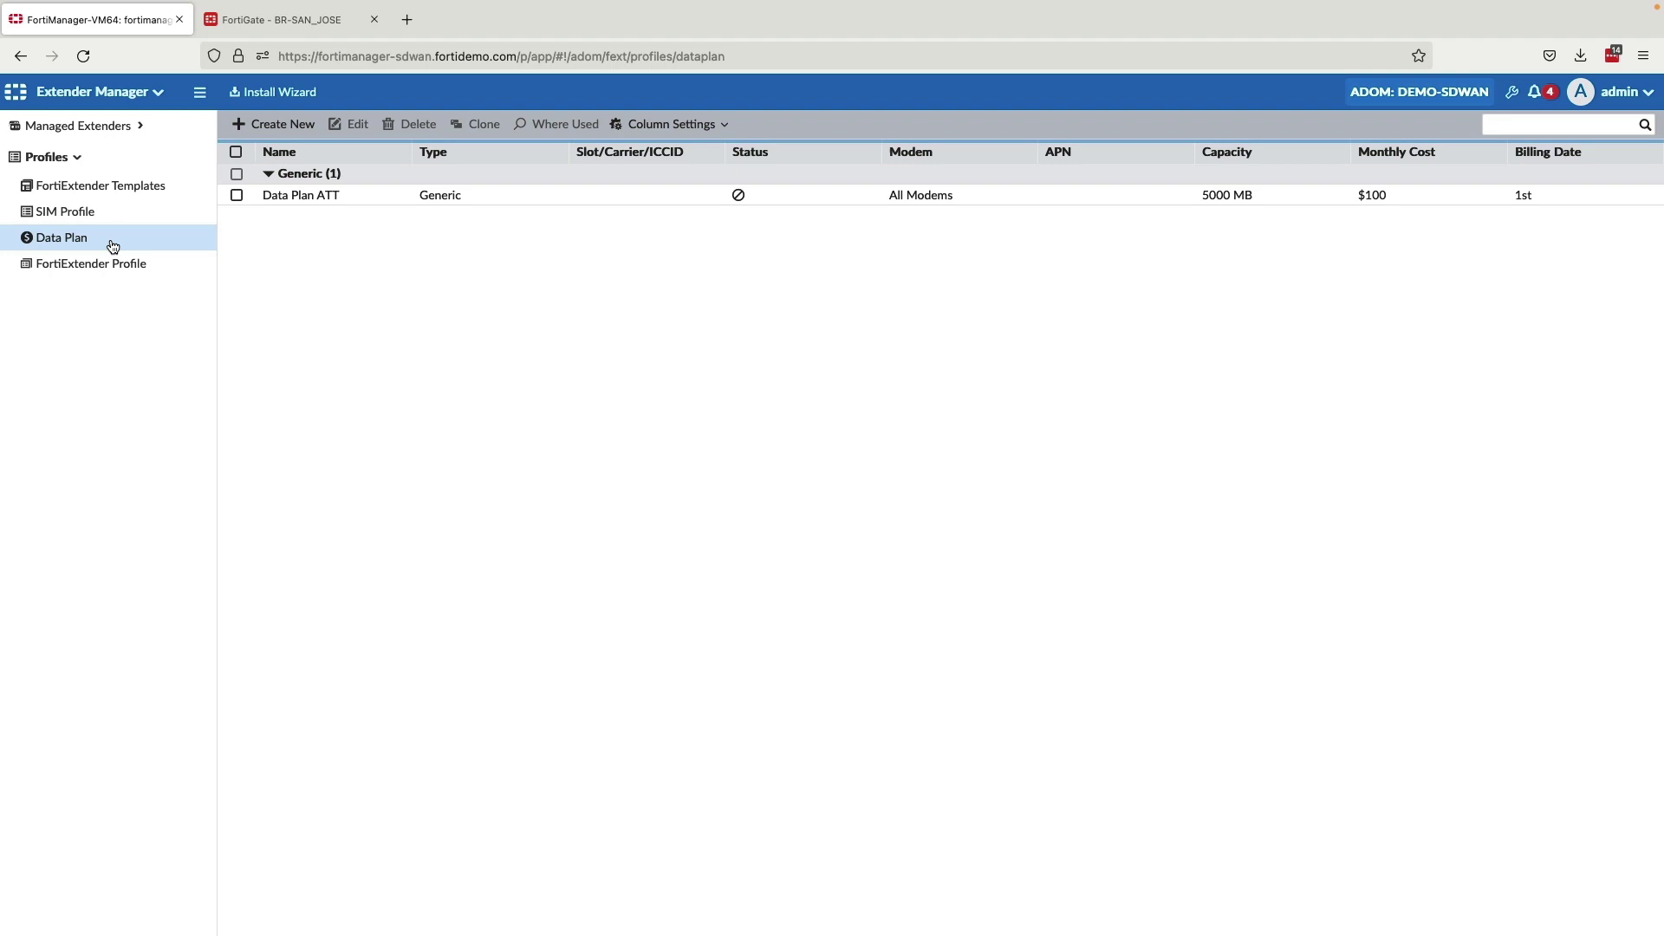
pyautogui.doubleClick(319, 194)
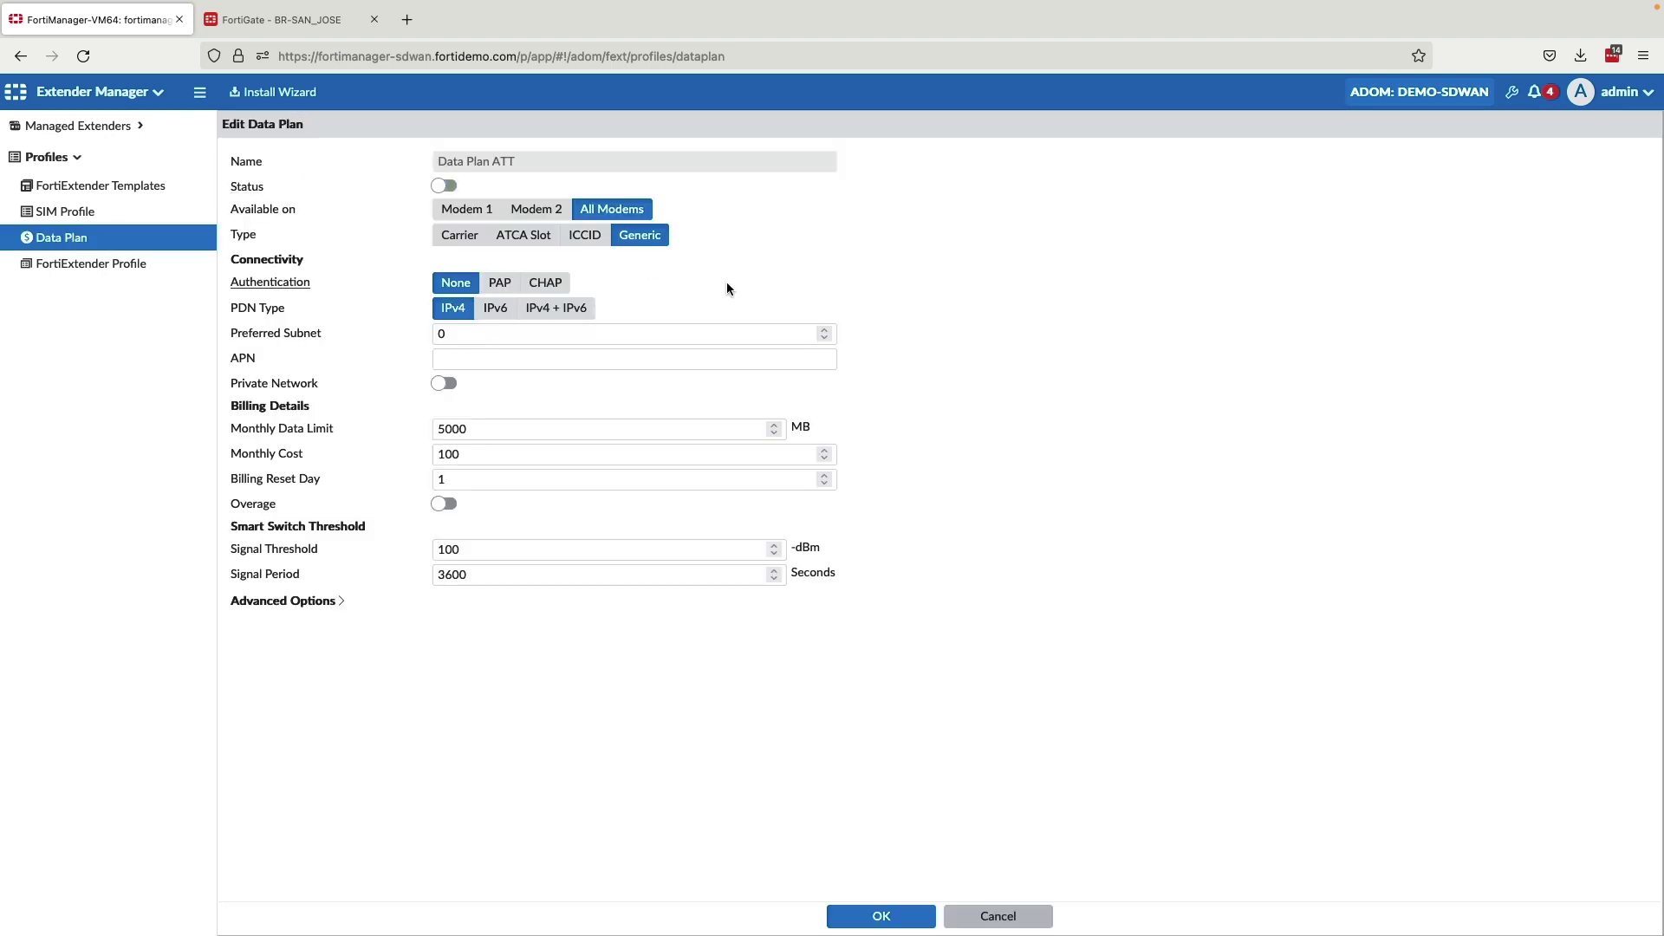
# - Review the FEX511F 5G profile's advanced controller report and Modem 1 options, then cancel
pyautogui.click(86, 266)
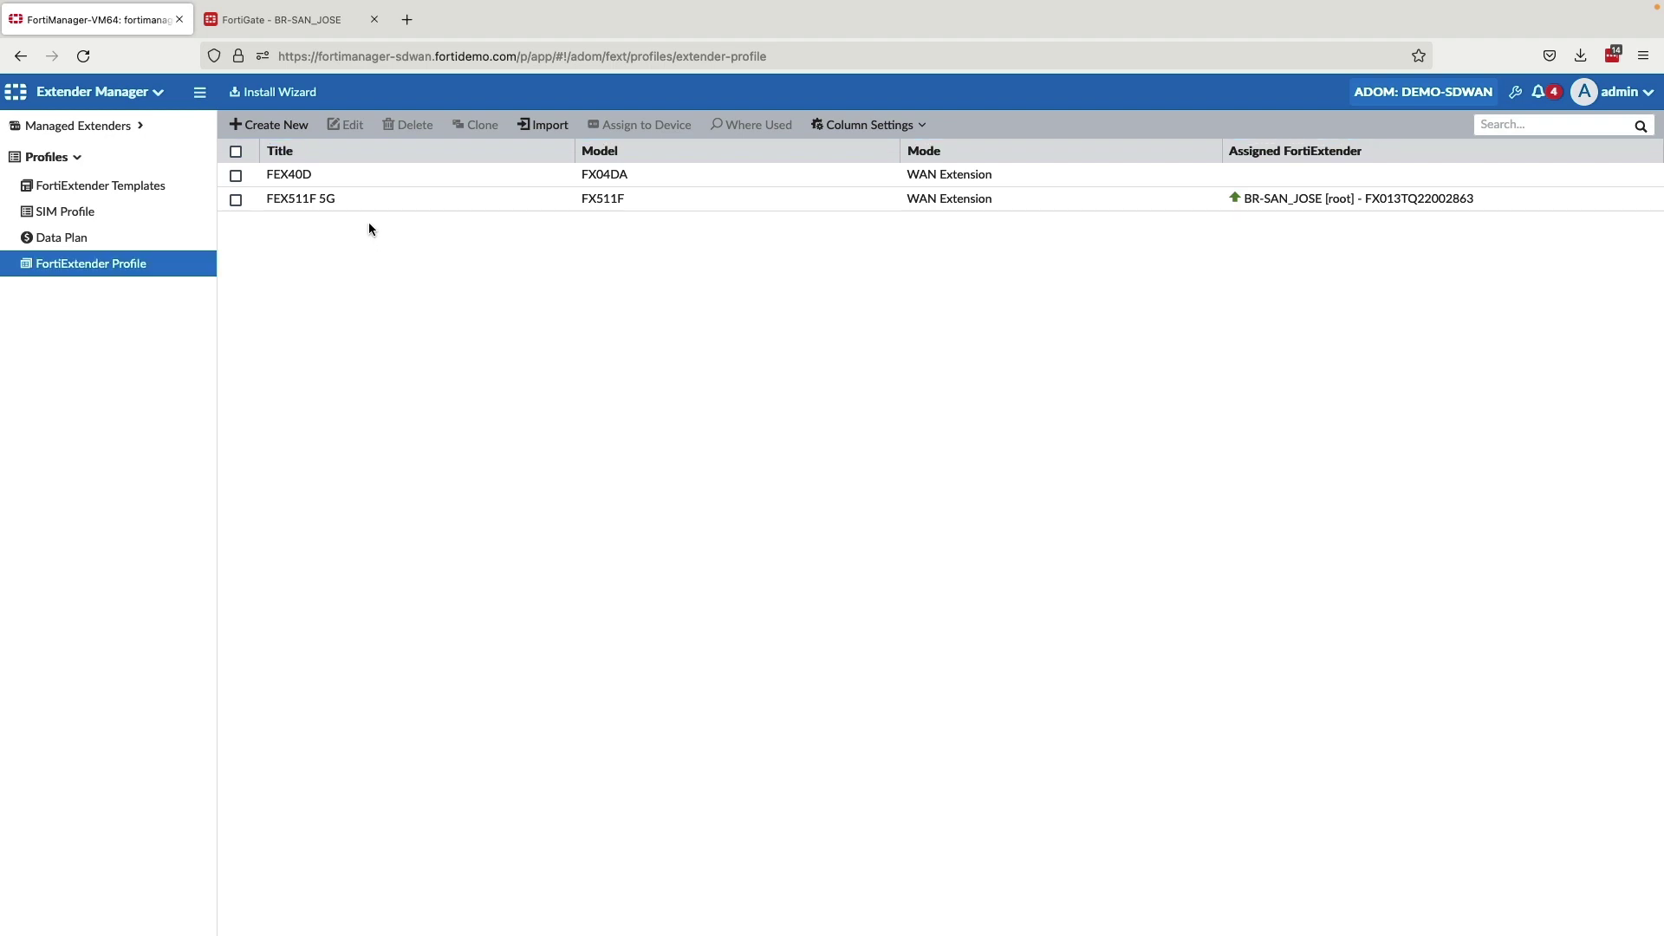
pyautogui.doubleClick(374, 201)
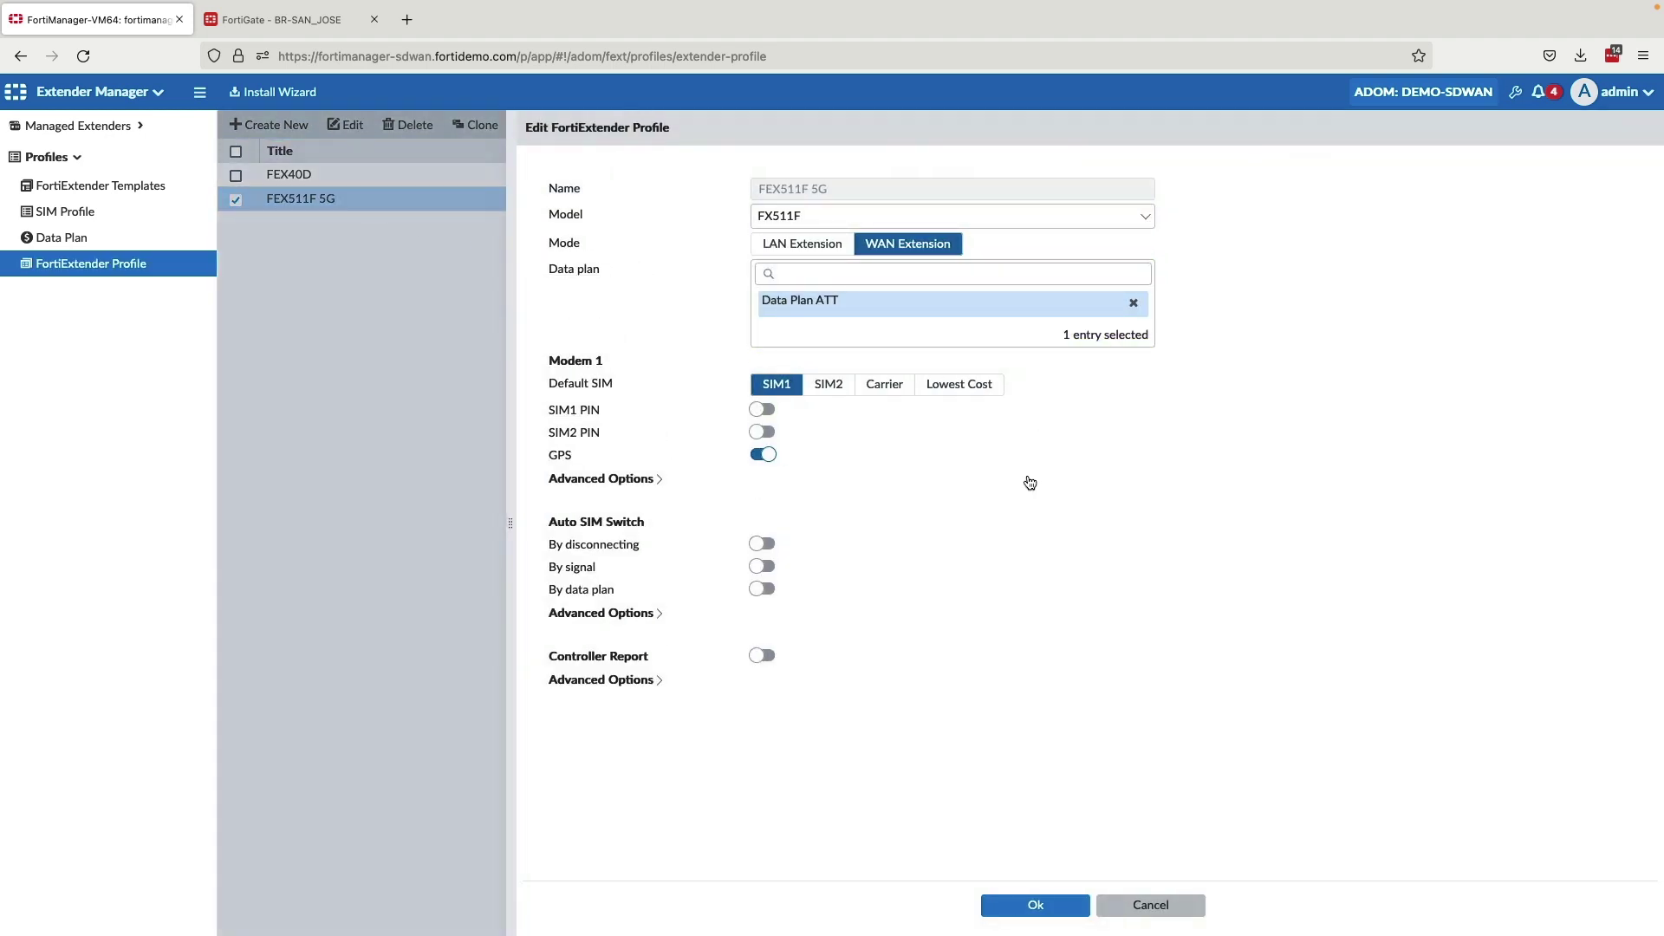
pyautogui.click(634, 683)
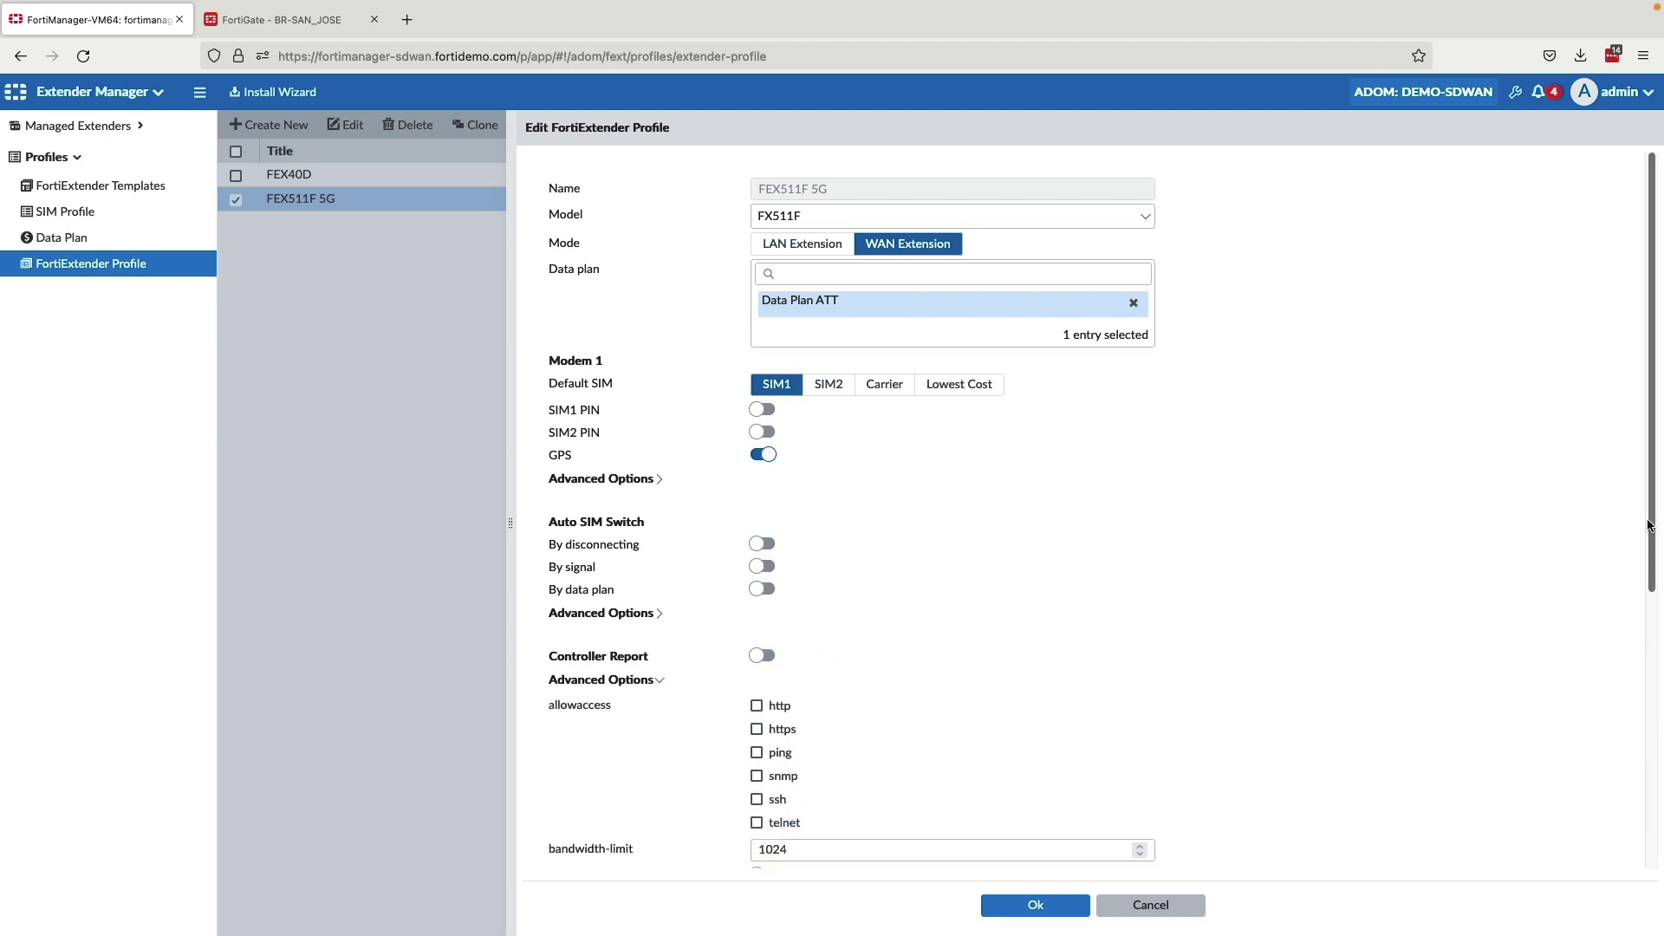
pyautogui.moveTo(1653, 529); pyautogui.dragTo(1621, 813)
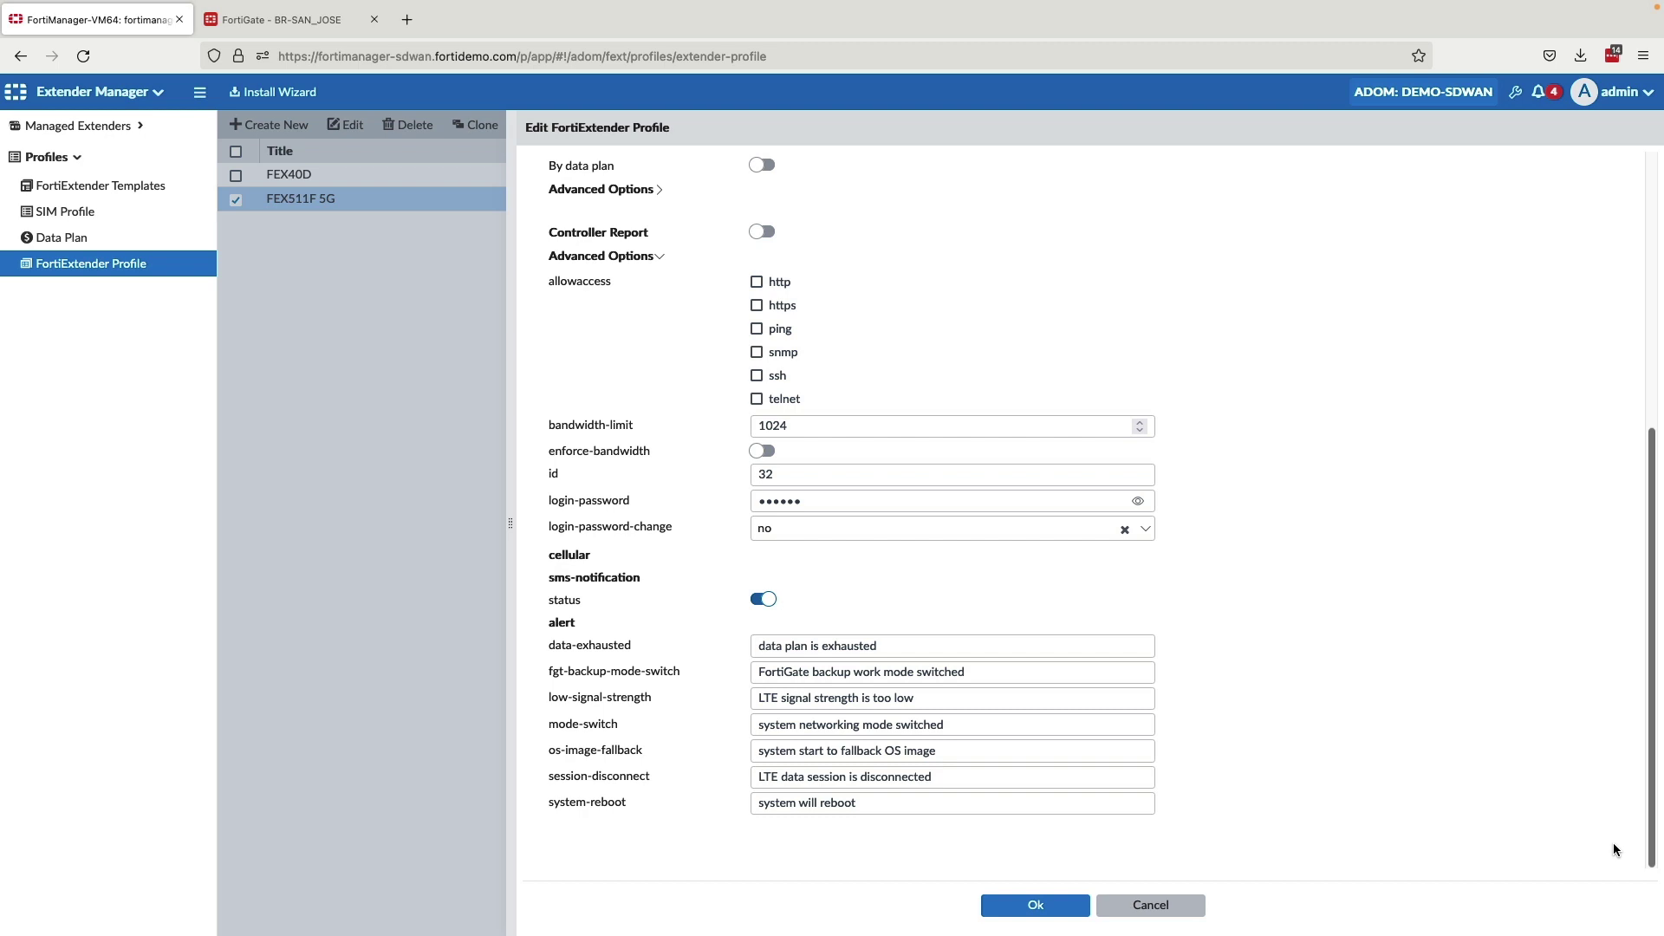
pyautogui.scroll(5, 1615, 820)
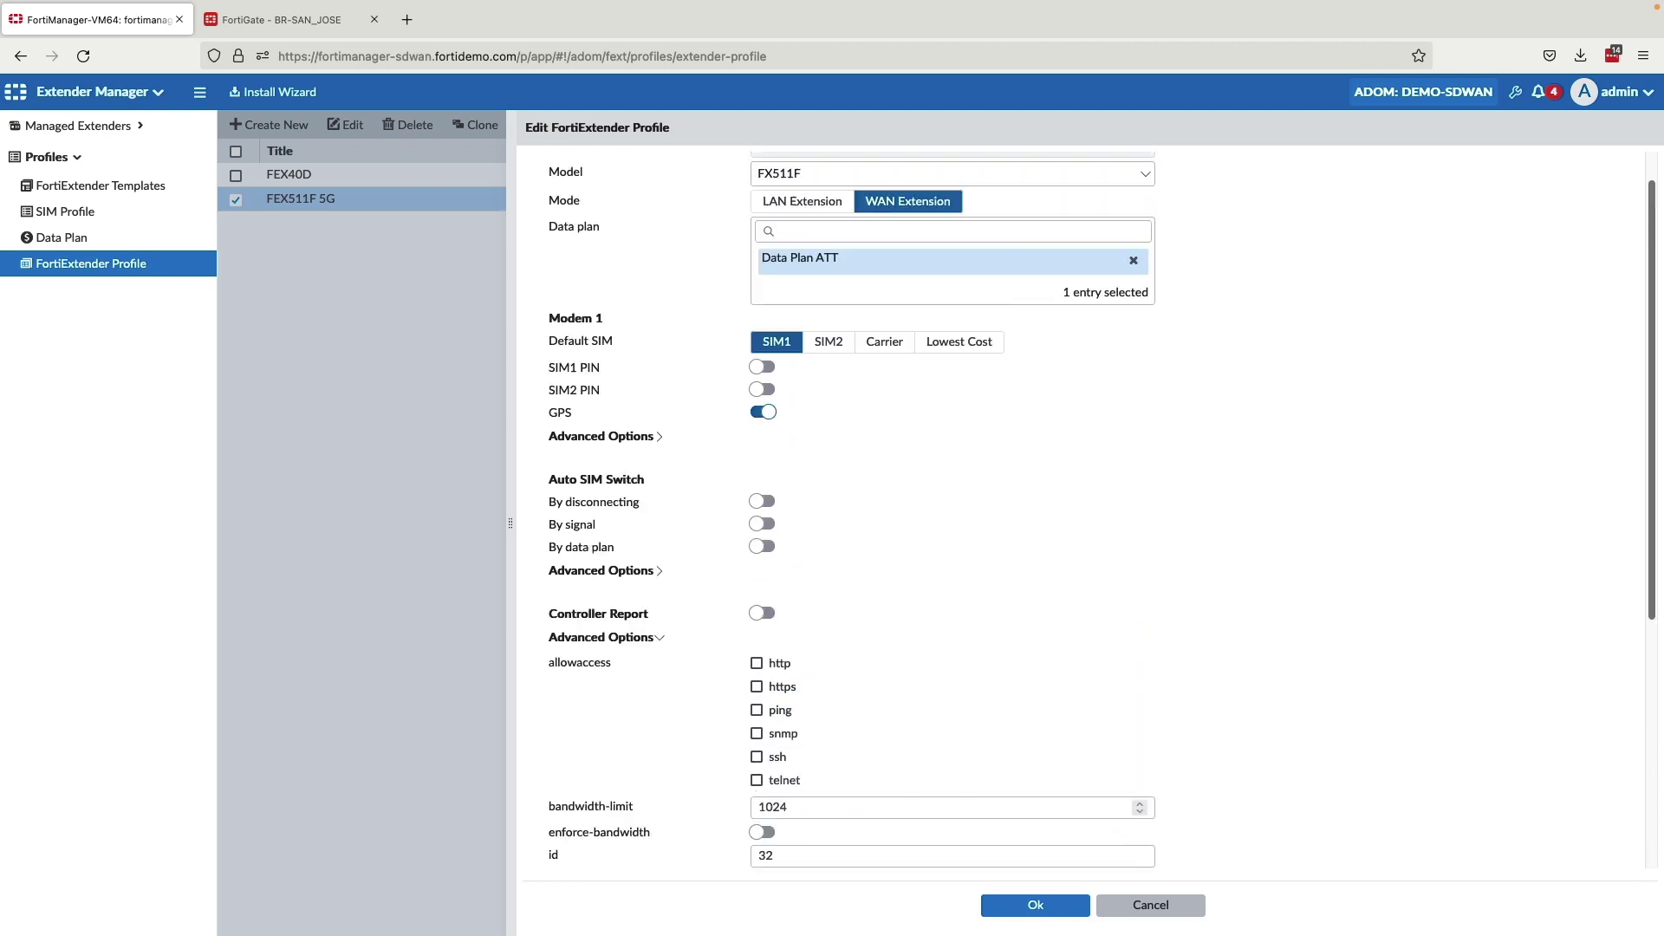
pyautogui.click(657, 481)
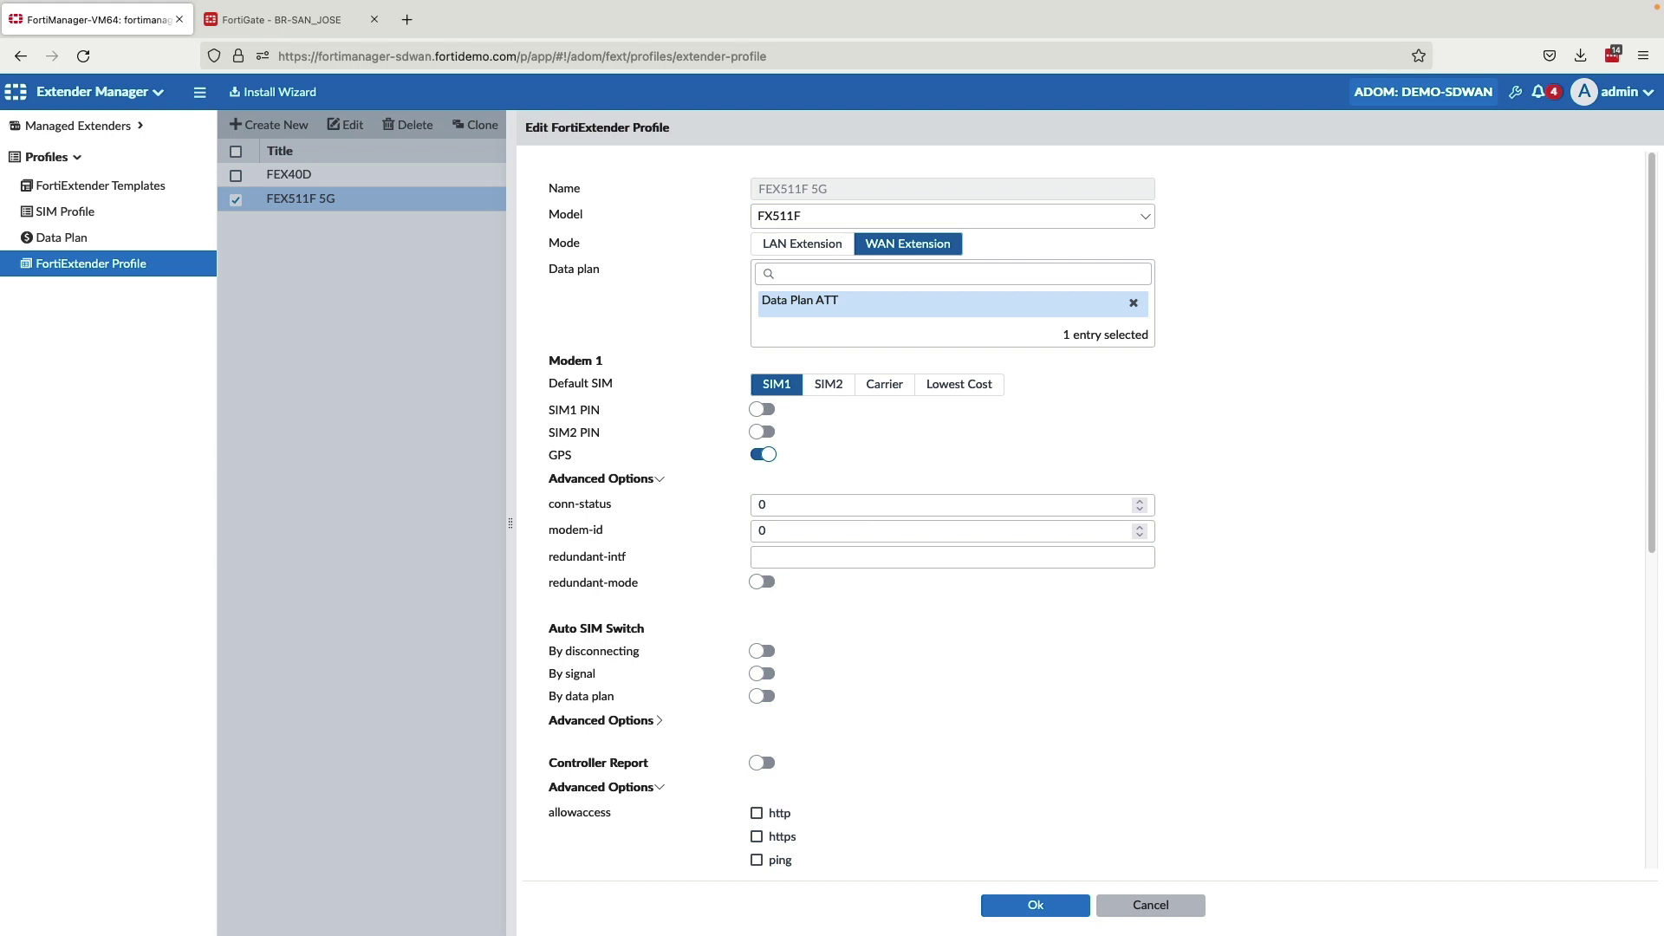
pyautogui.click(1177, 905)
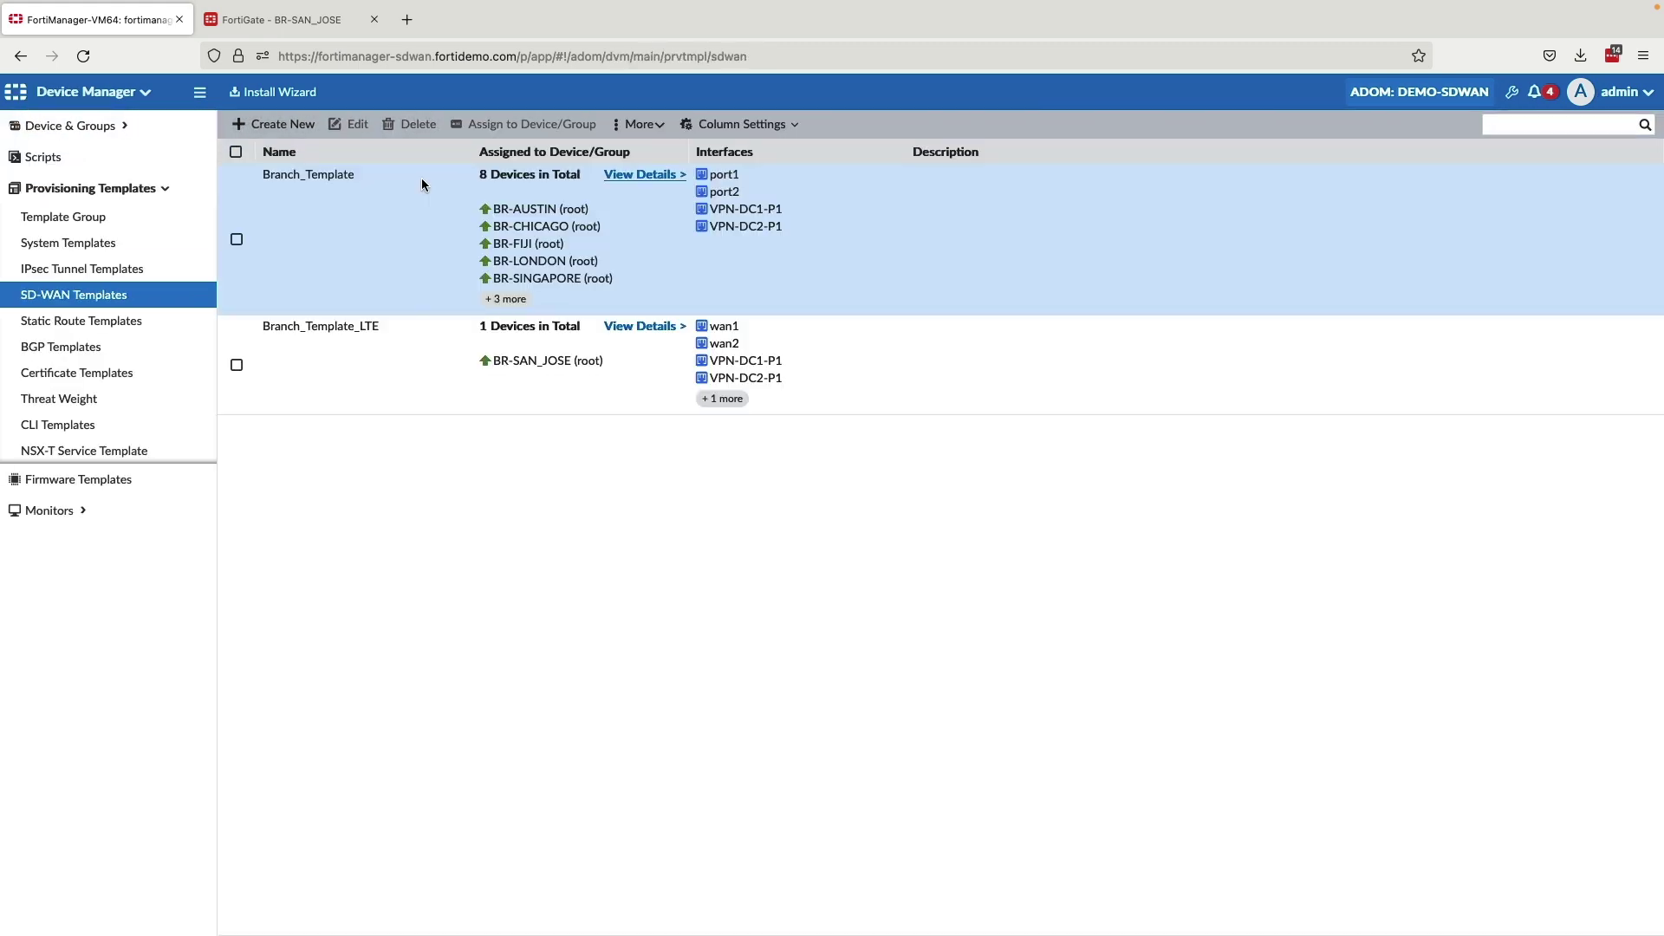
# - In Branch_Template_LTE, inspect the FEX5G underlay member and O365 SLA without changing them
pyautogui.doubleClick(424, 384)
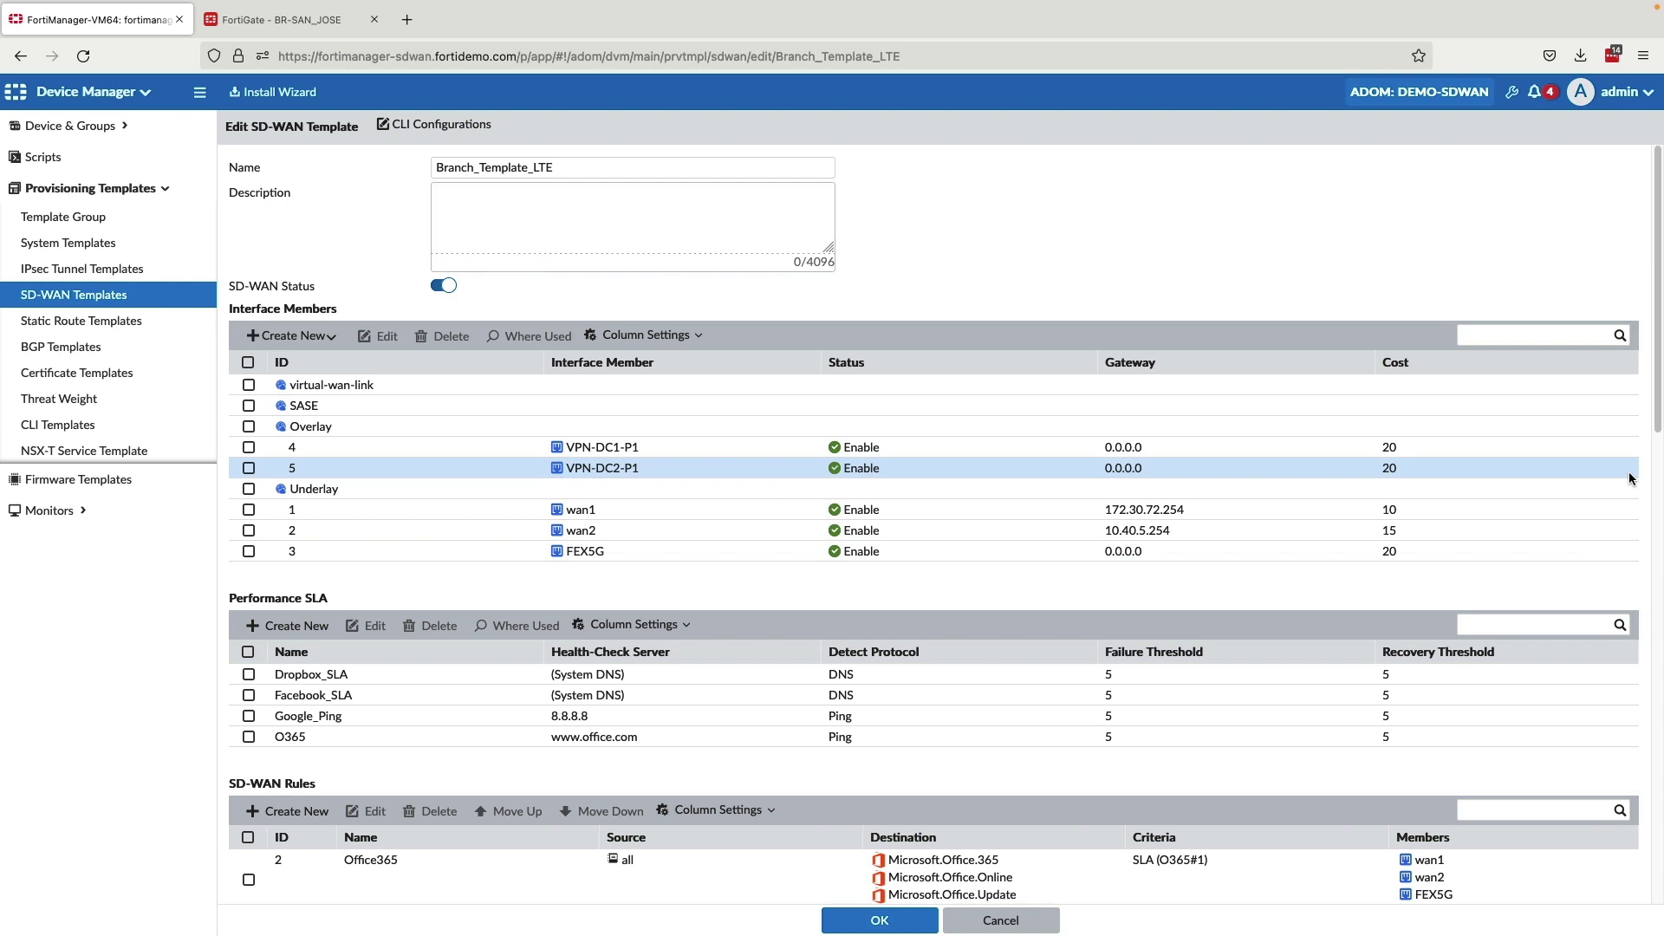
pyautogui.click(301, 551)
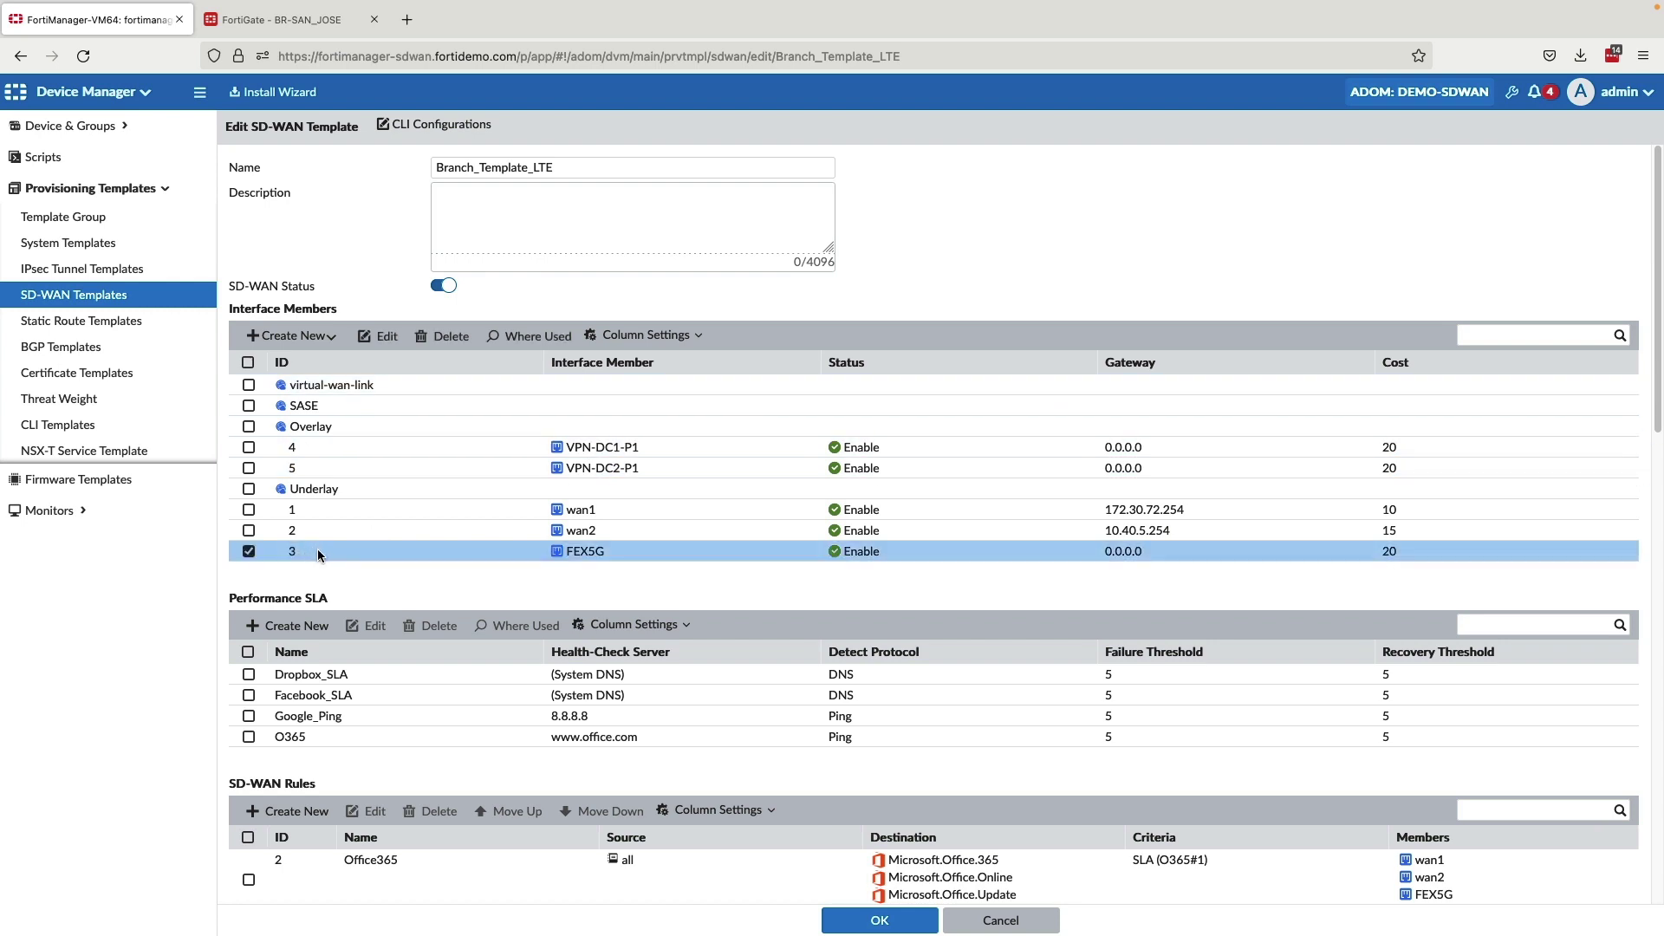
pyautogui.doubleClick(611, 556)
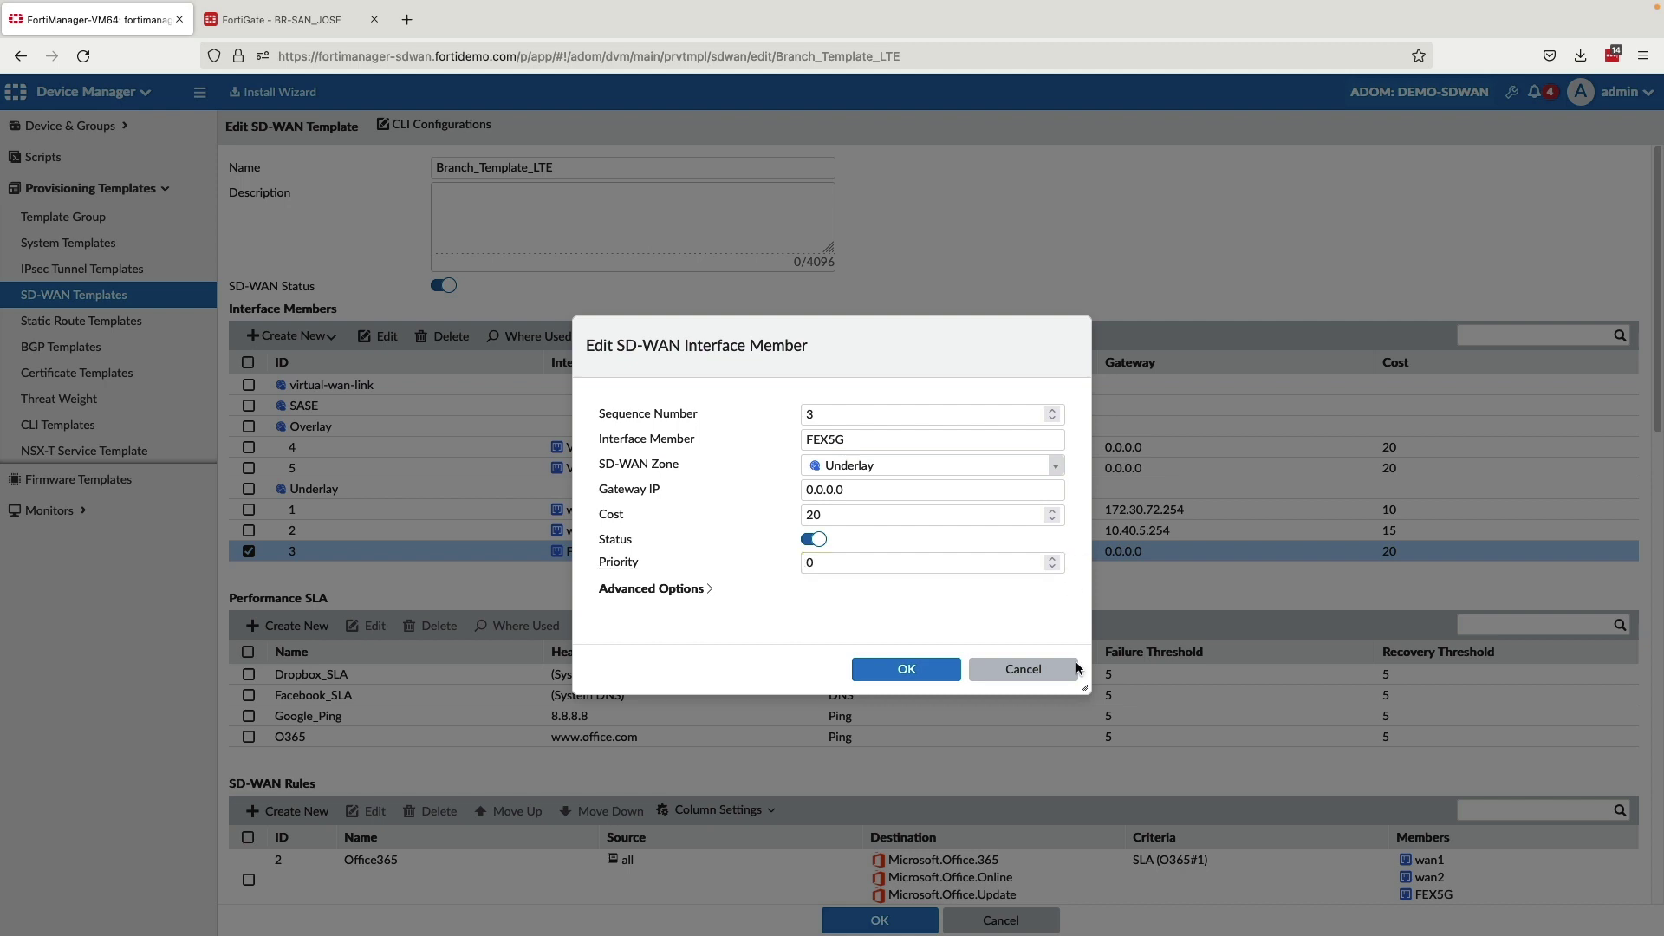
pyautogui.click(1023, 671)
pyautogui.doubleClick(568, 736)
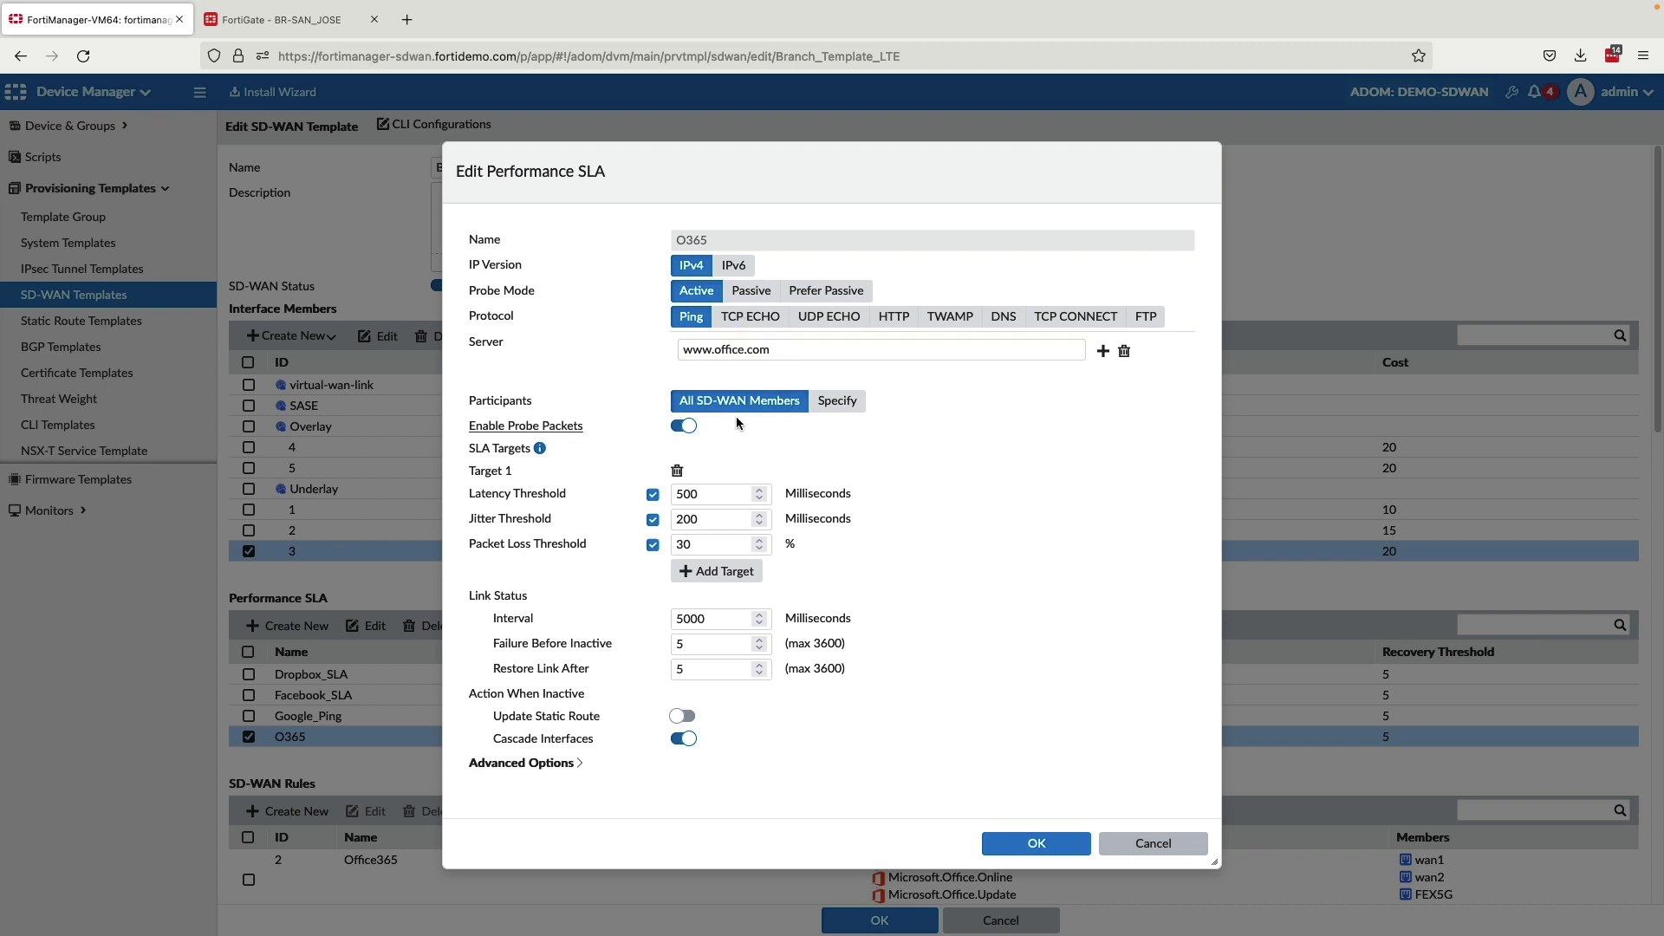
pyautogui.click(1118, 845)
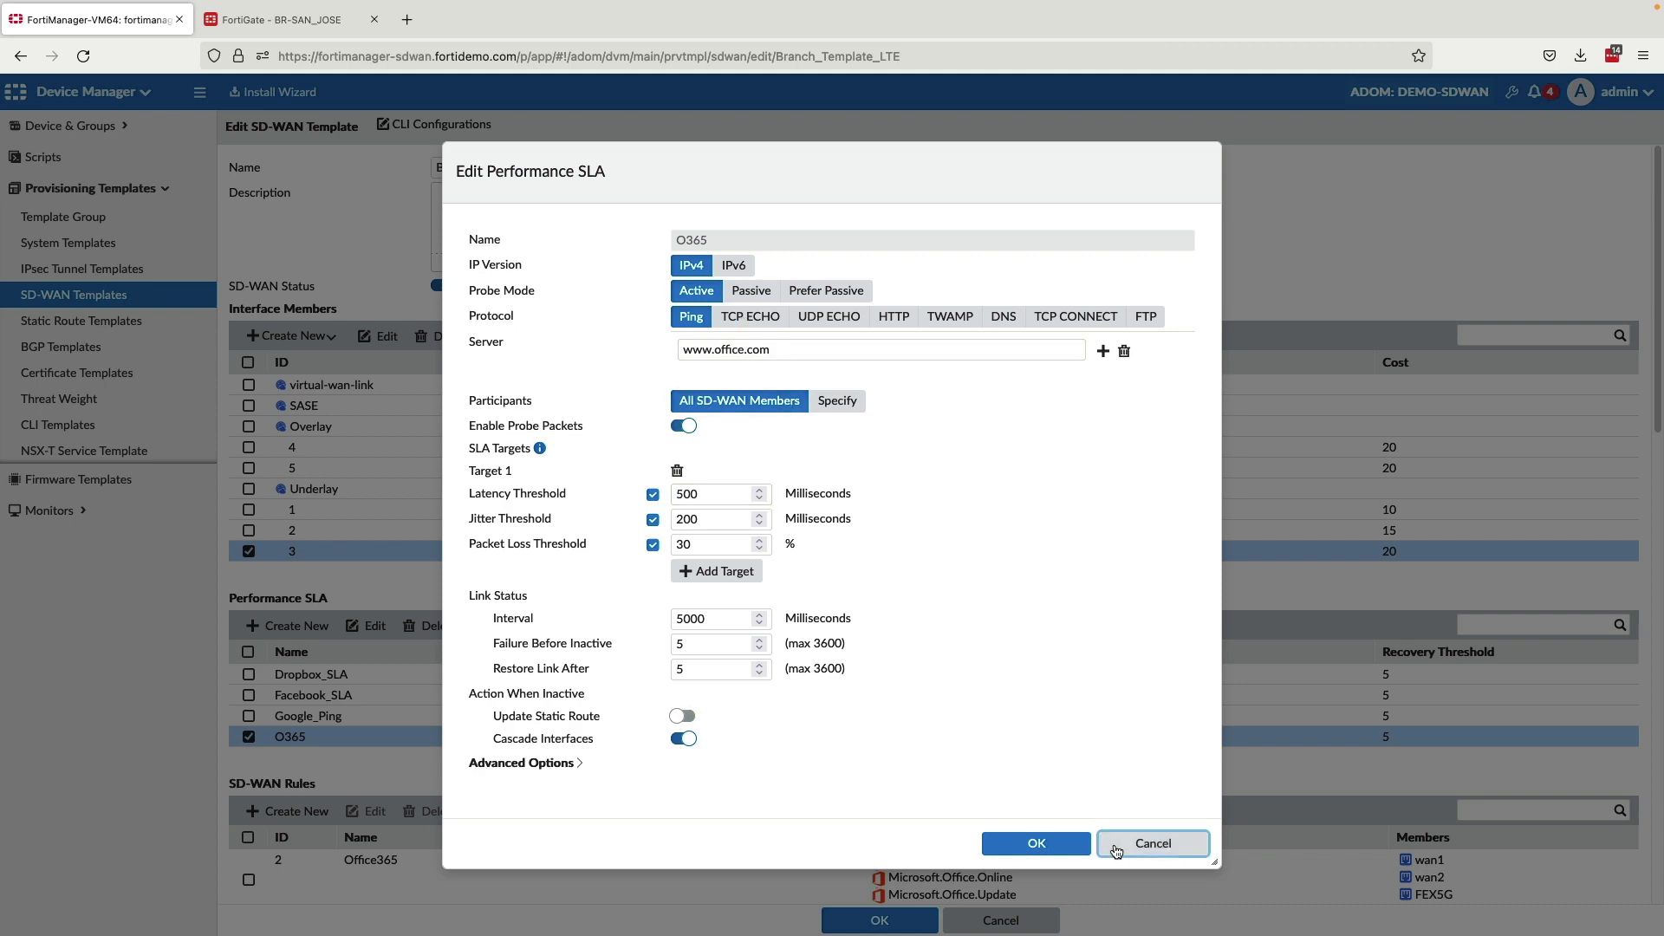
pyautogui.scroll(-5, 1241, 695)
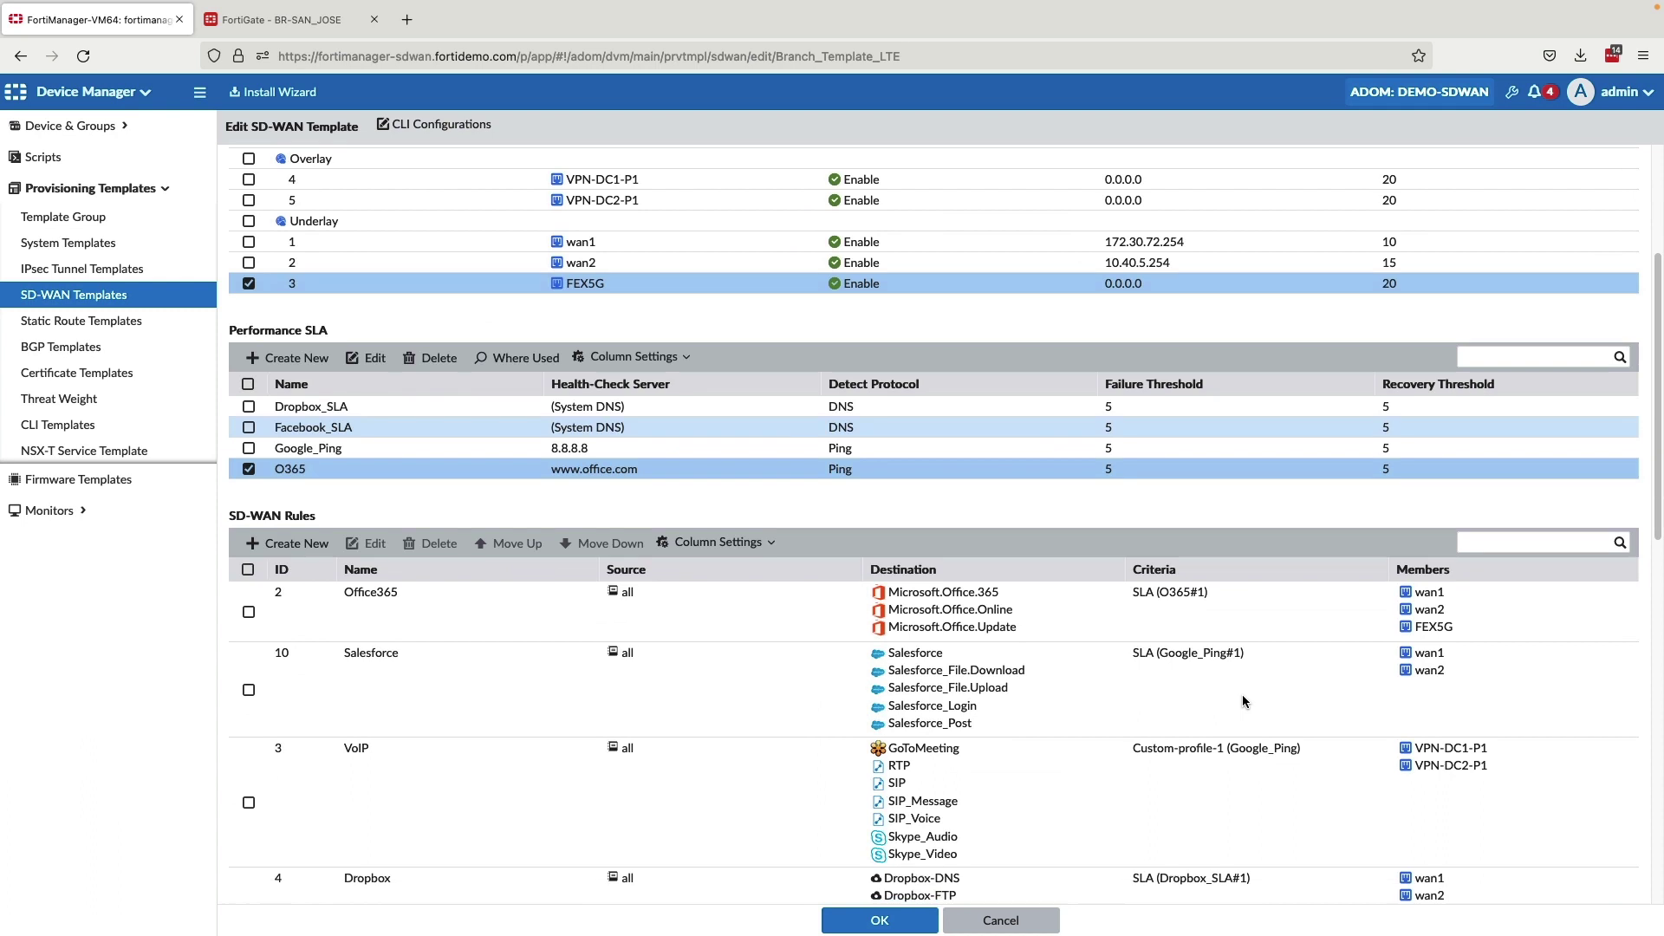
pyautogui.scroll(-3, 1242, 701)
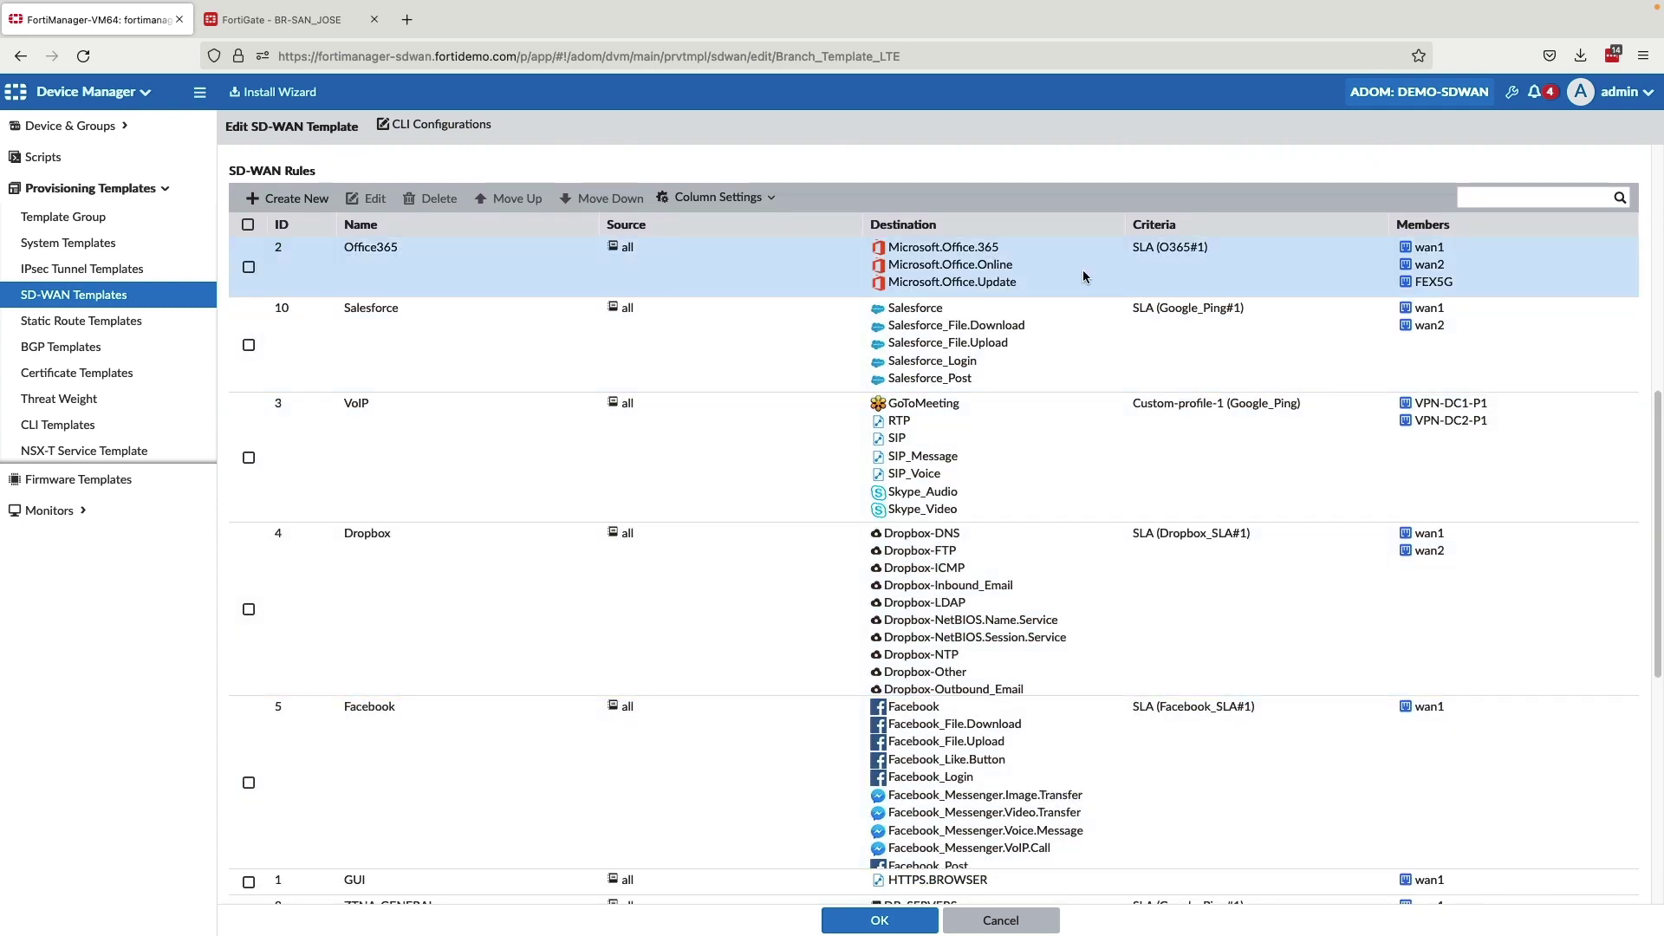
pyautogui.doubleClick(1085, 274)
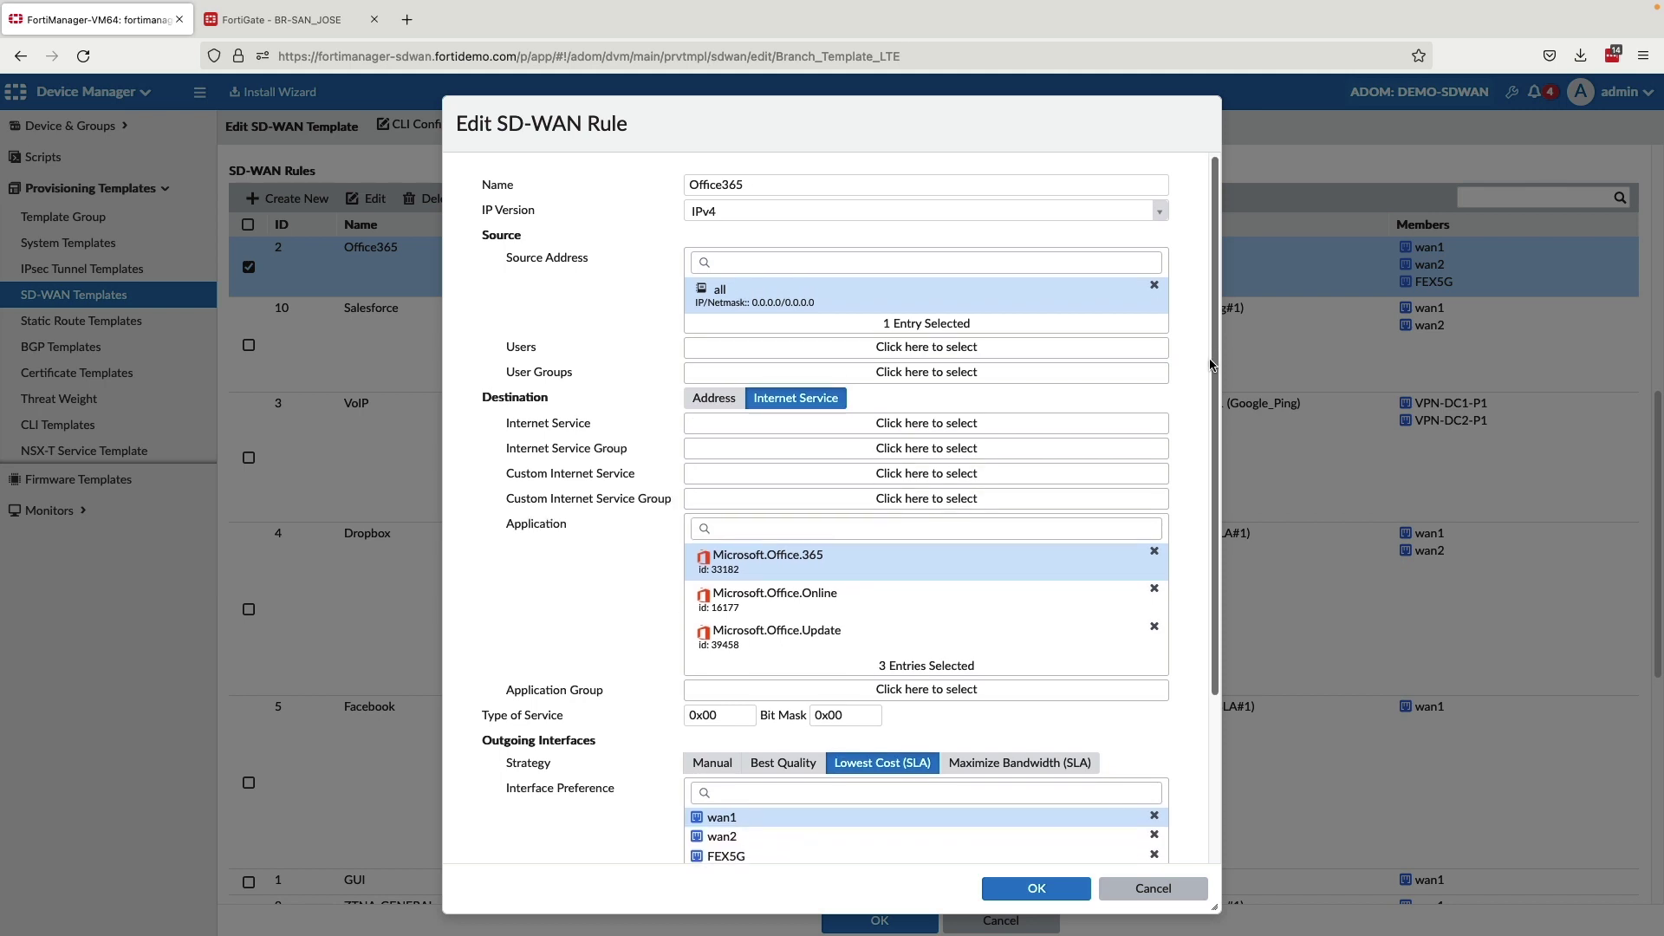
pyautogui.scroll(-5, 1200, 440)
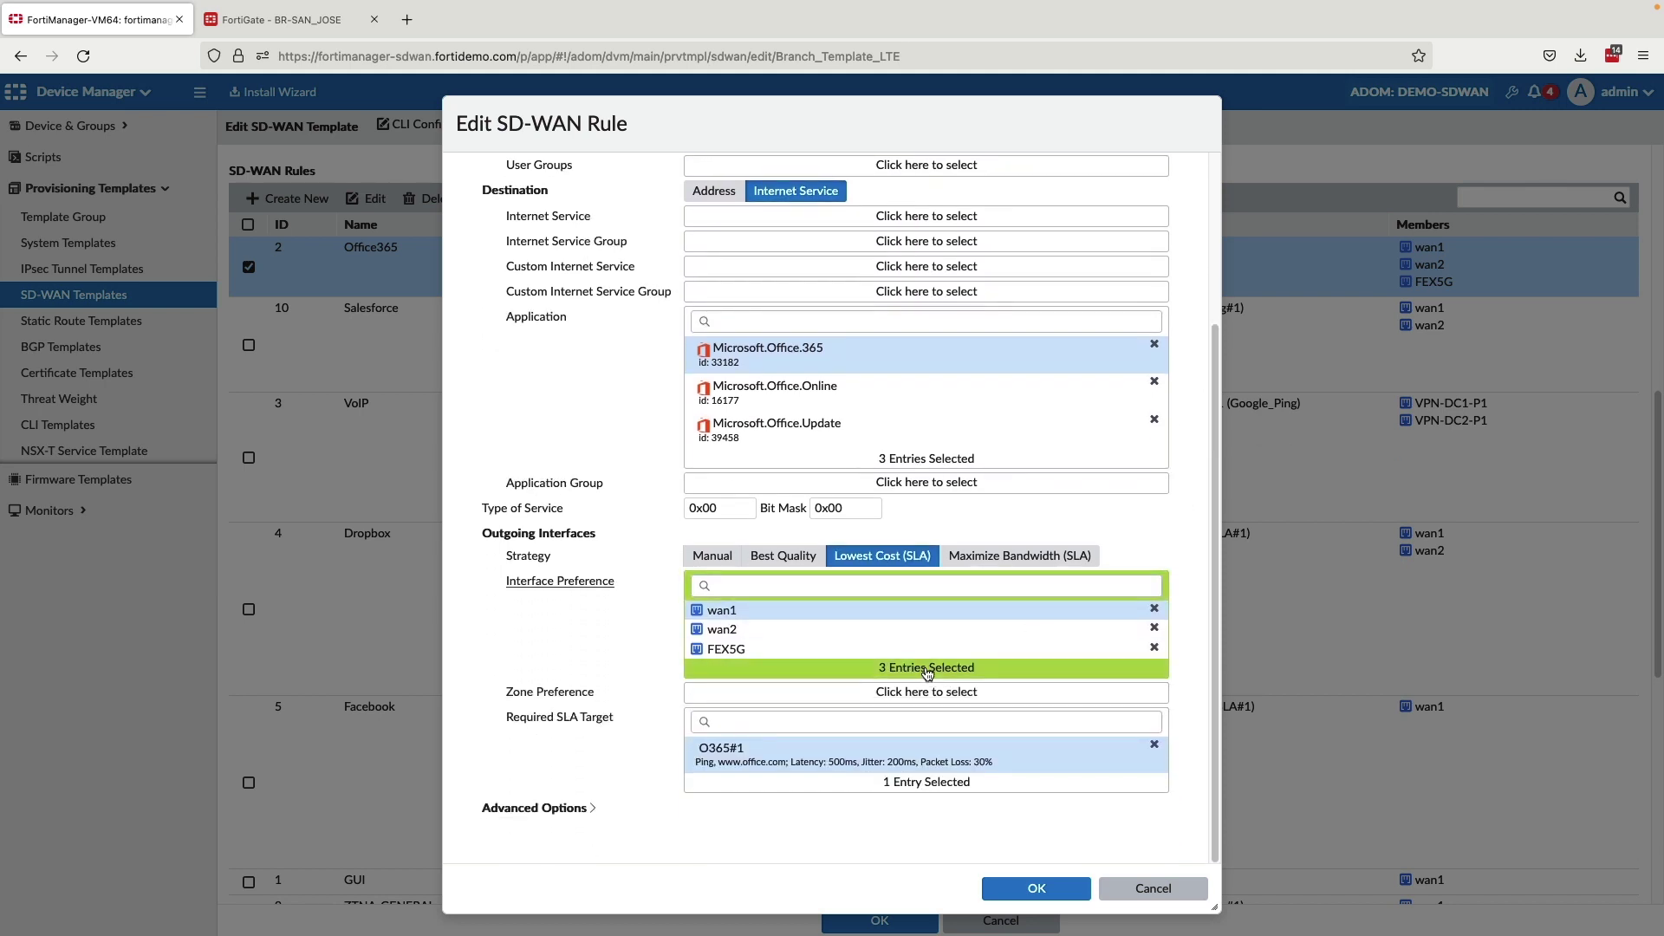
pyautogui.click(934, 676)
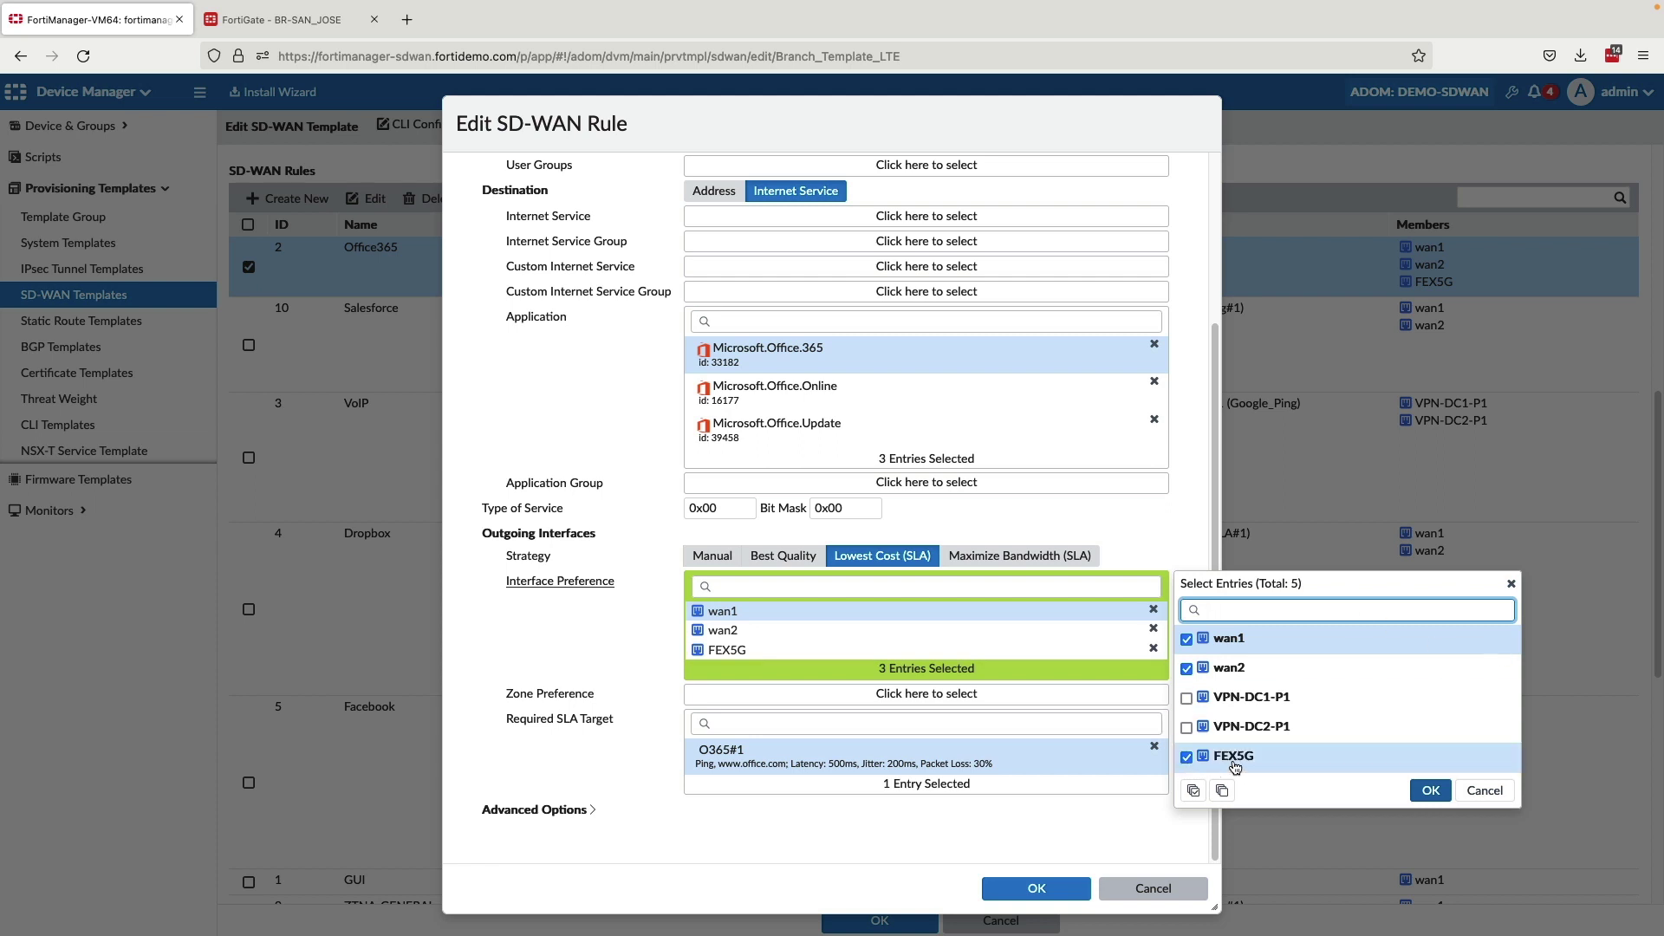
pyautogui.click(1483, 790)
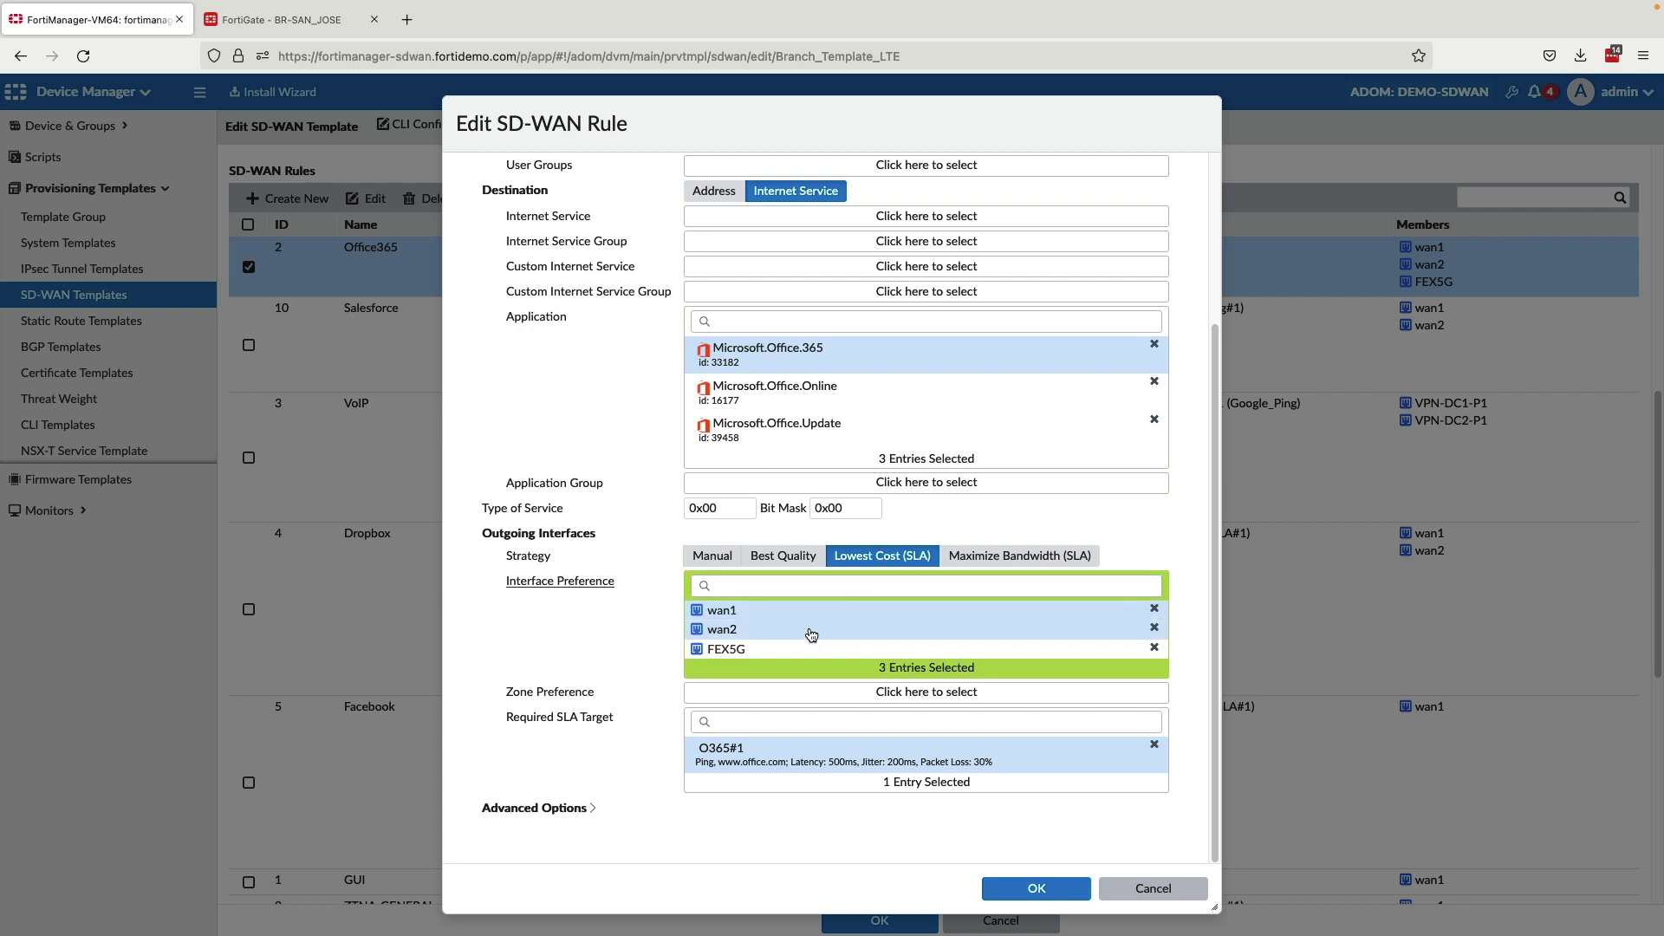
pyautogui.click(1124, 900)
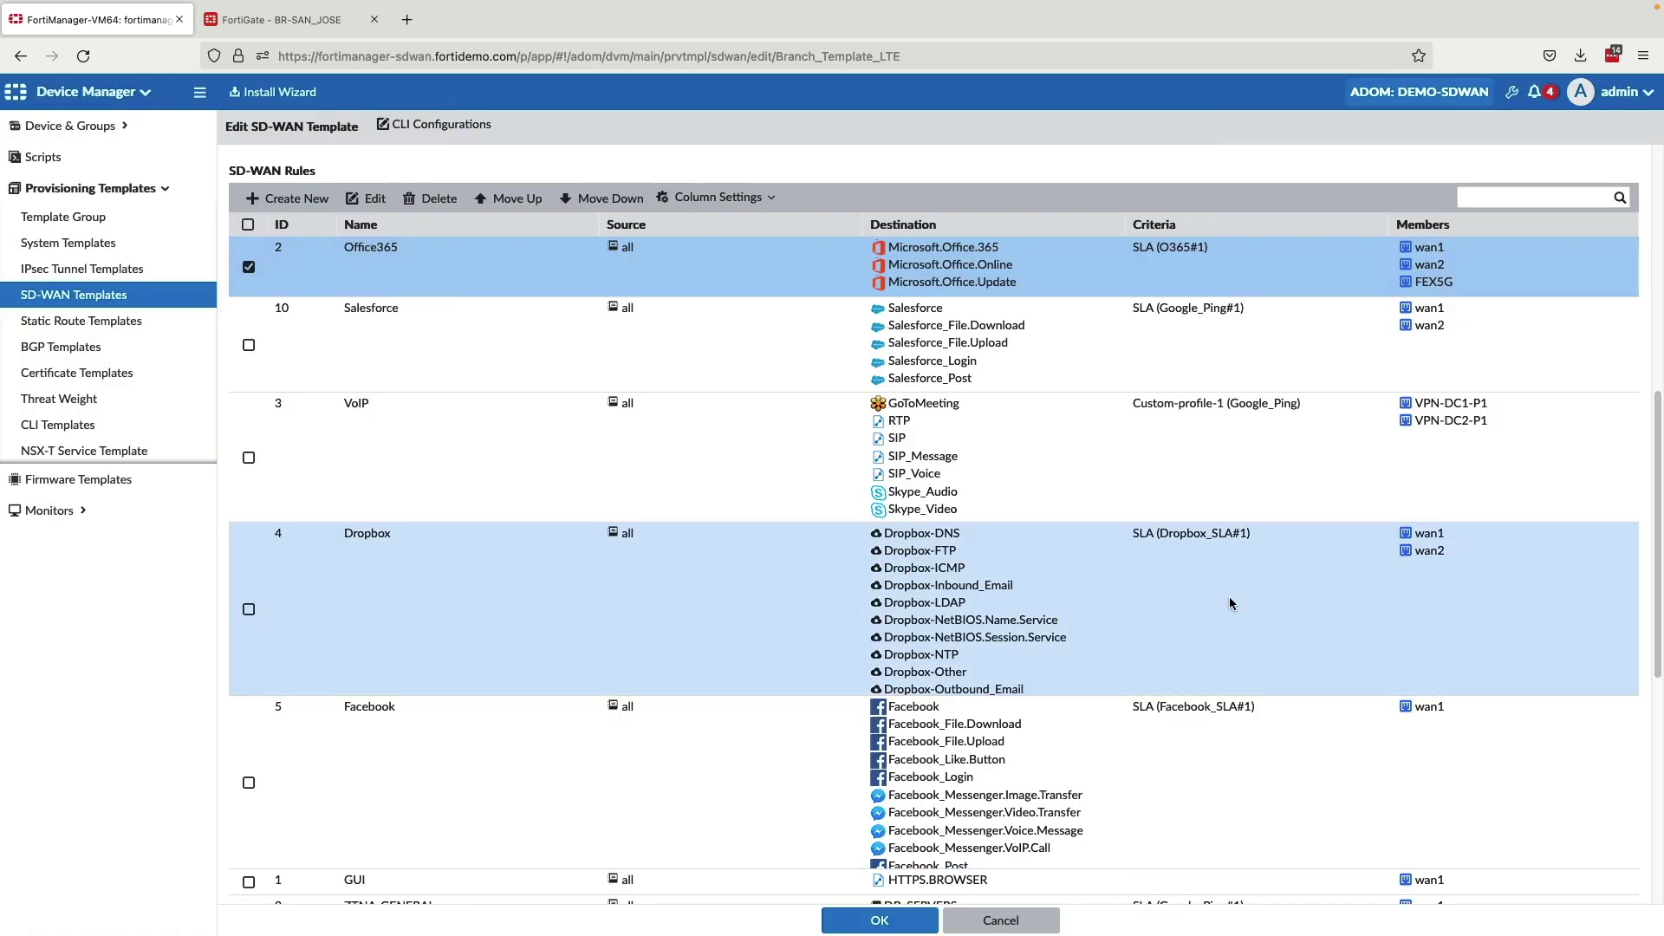
pyautogui.scroll(8, 1229, 597)
pyautogui.scroll(-1, 1229, 598)
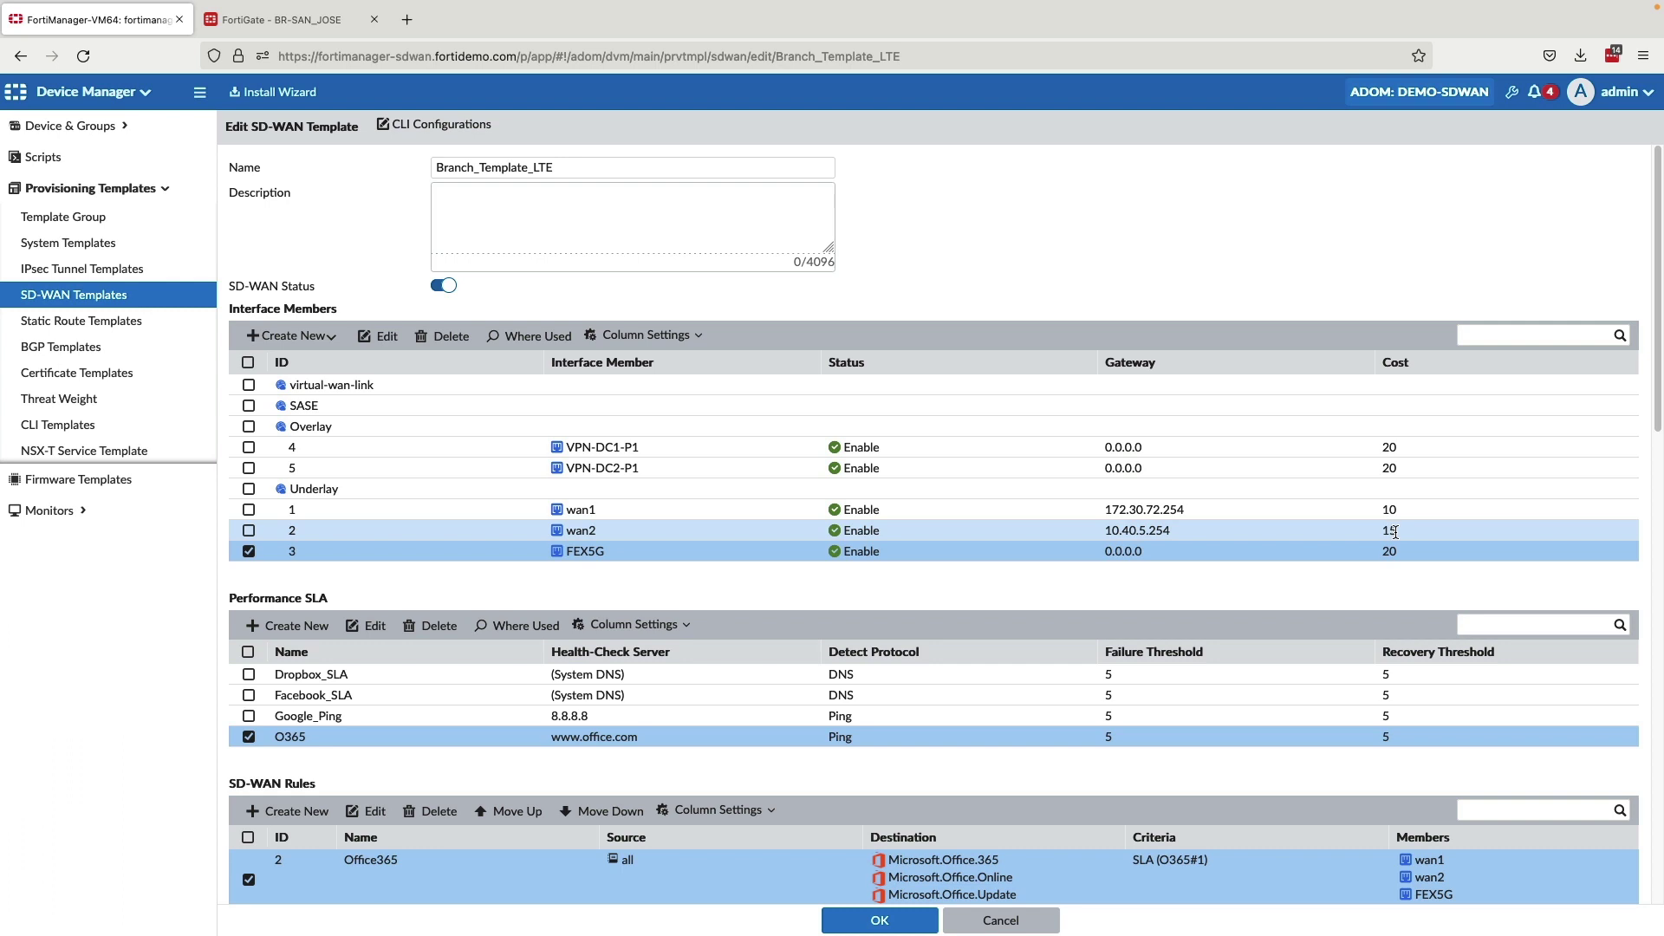
# - Find BR-SAN_JOSE on the SD-WAN Monitor map, check FEX5G's link performance, then show the table view
pyautogui.click(49, 511)
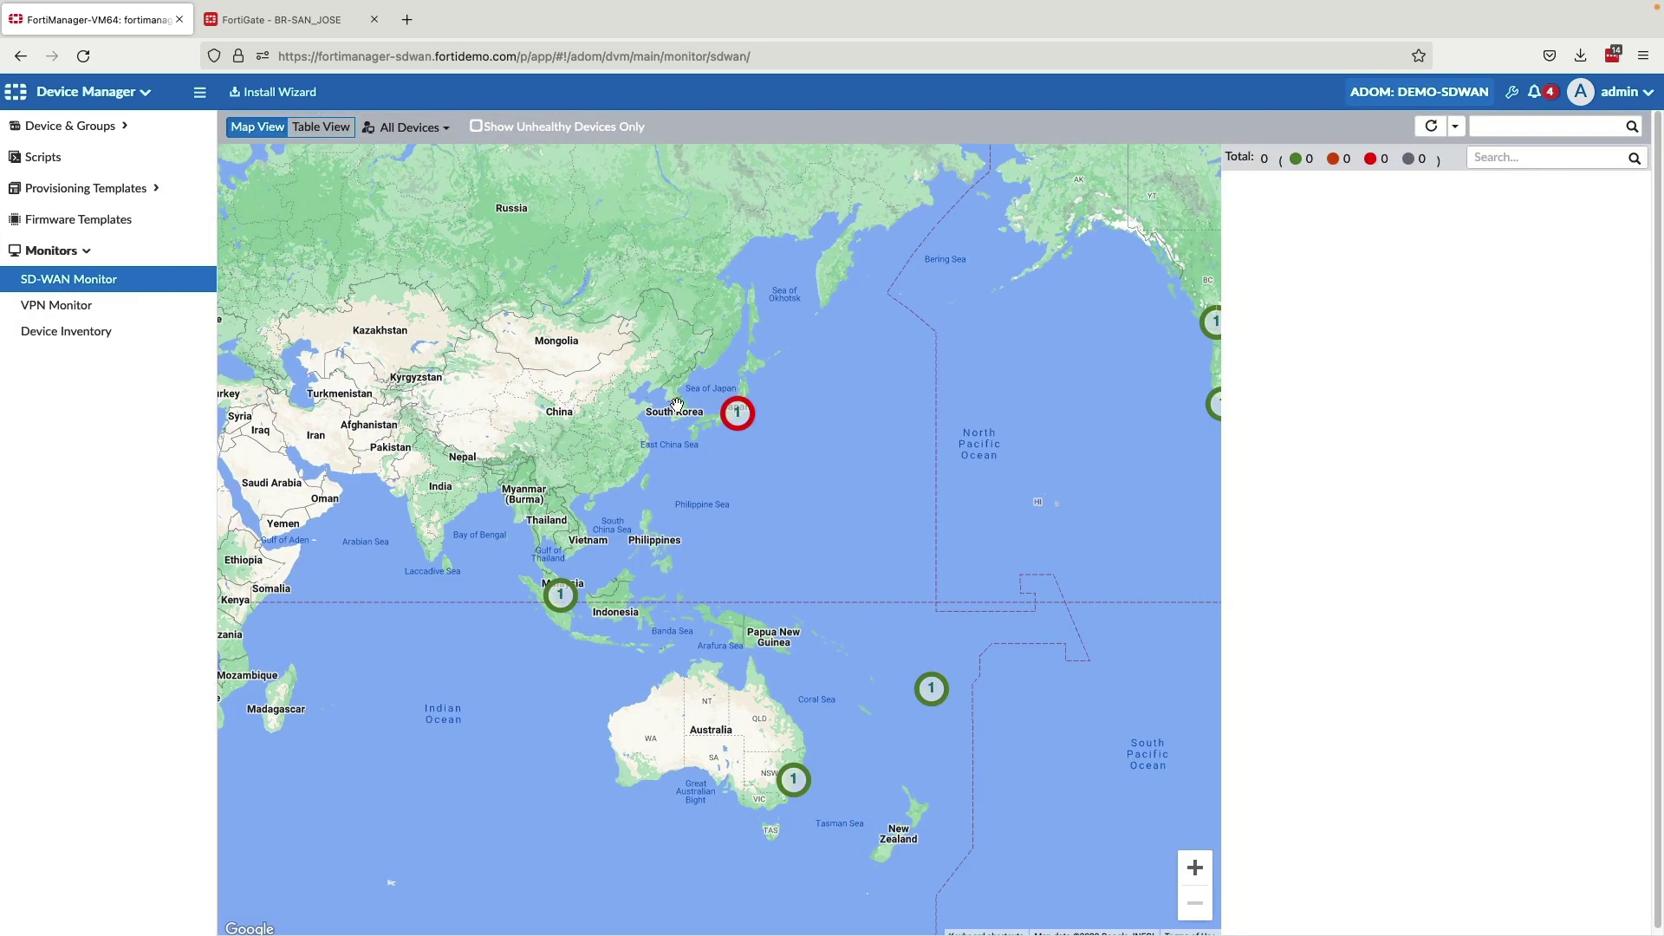
pyautogui.moveTo(1040, 454); pyautogui.dragTo(694, 475)
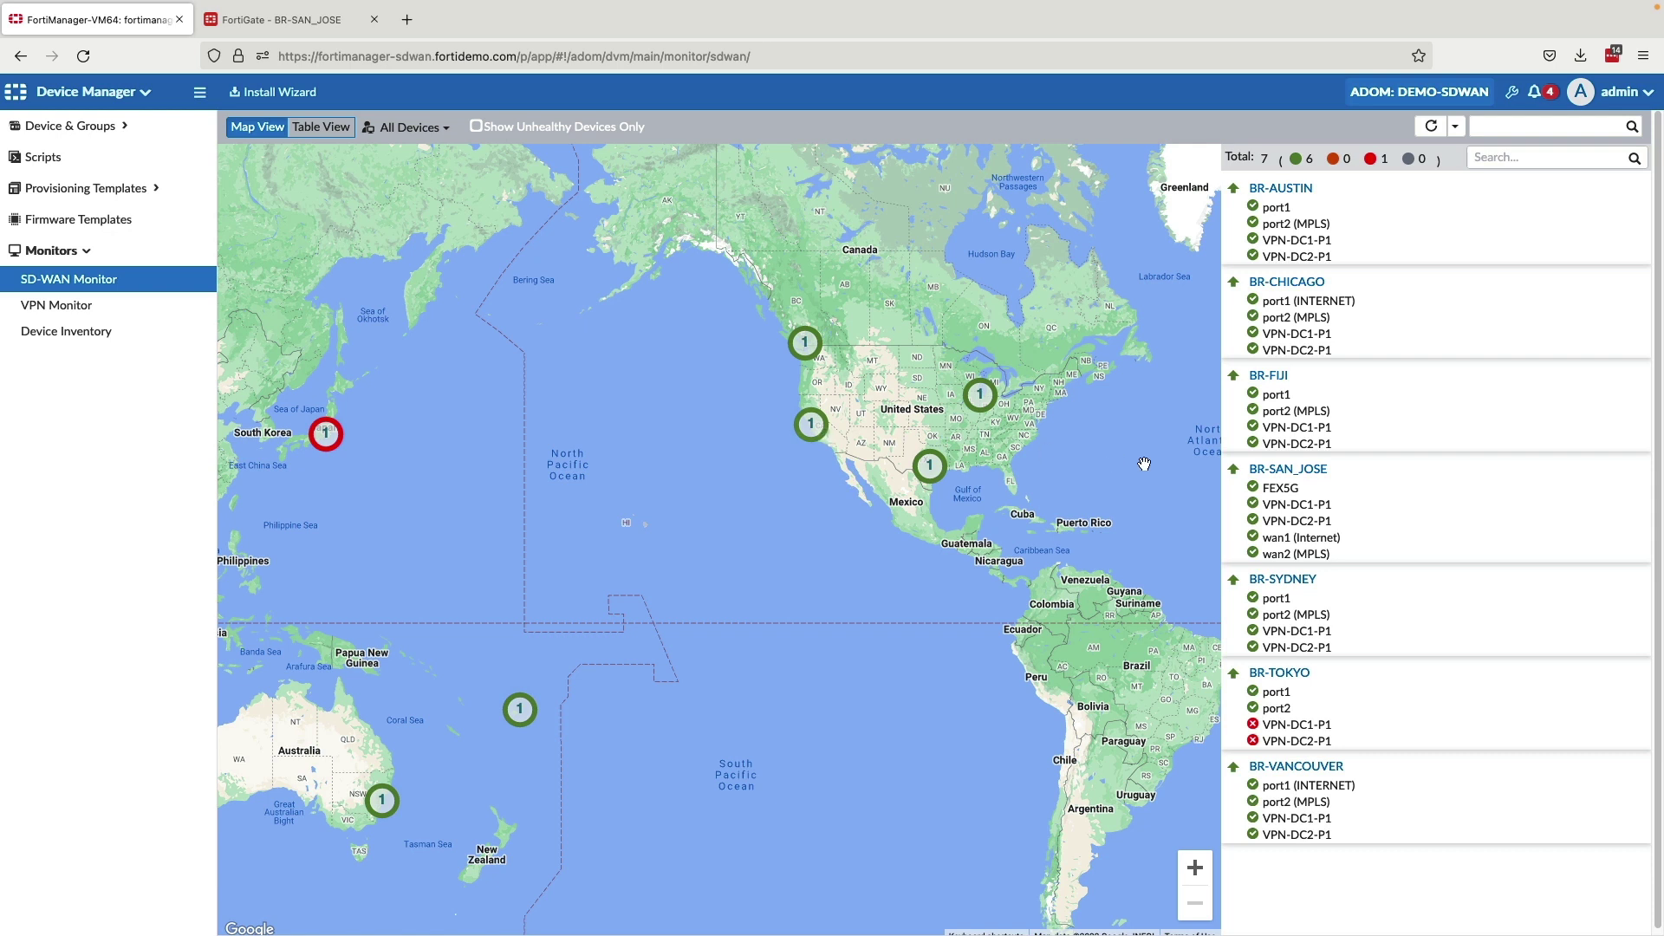
pyautogui.click(1259, 491)
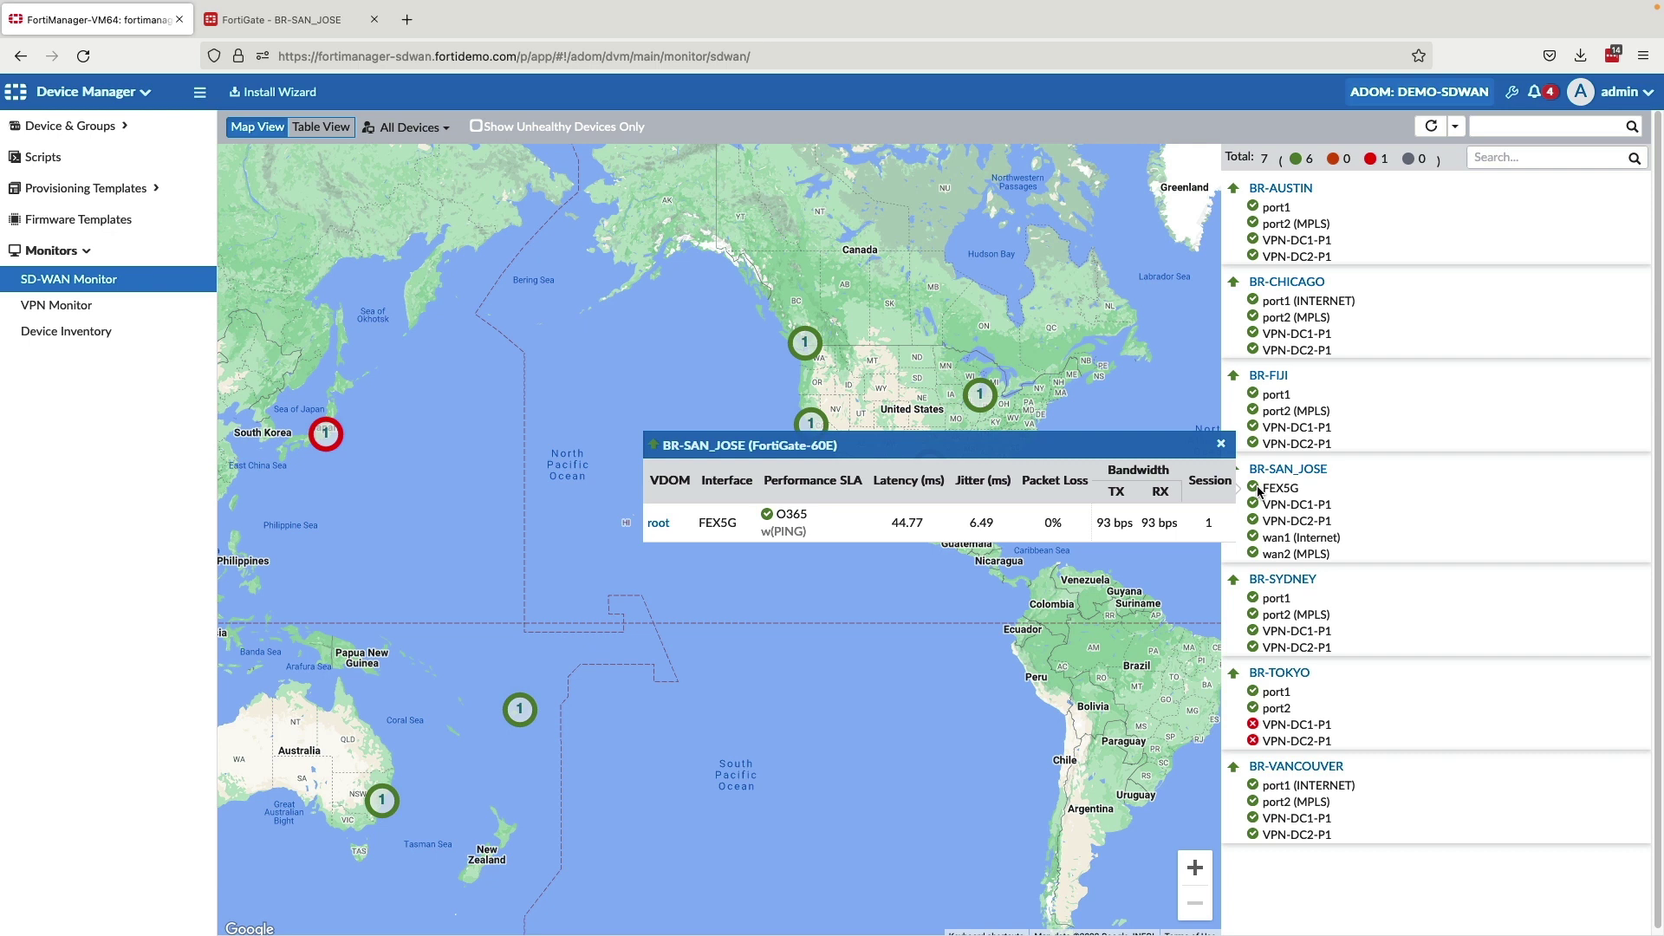
pyautogui.click(329, 130)
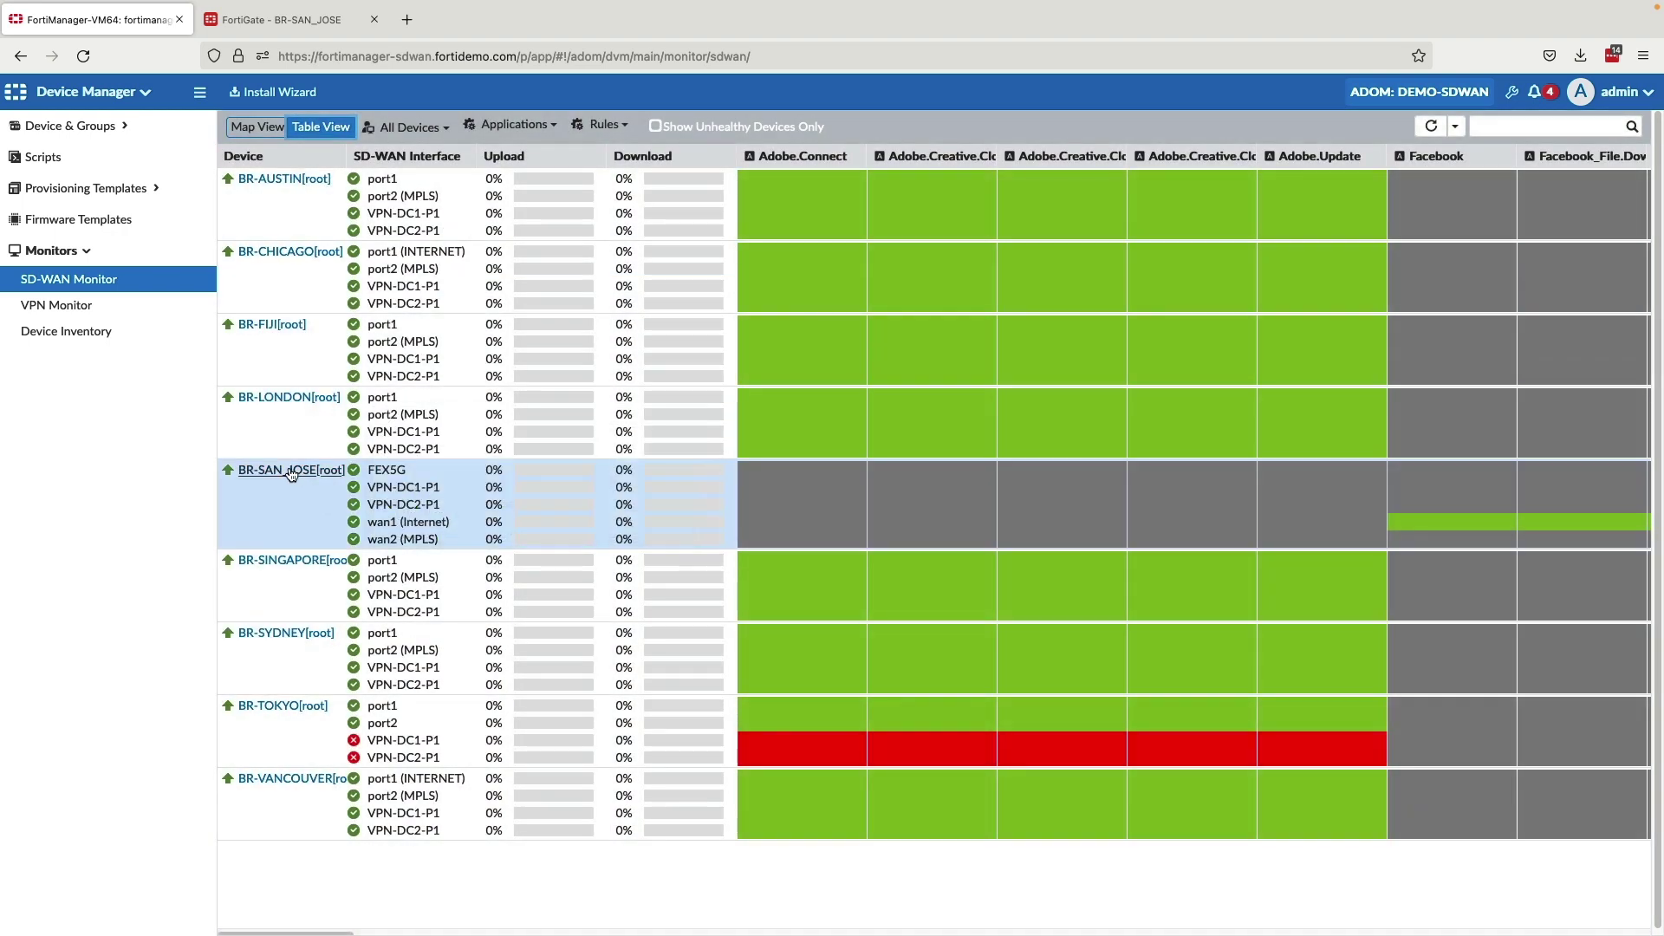
# - Open BR-SAN_JOSE's SD-WAN monitor and review FEX5G health, Office365 rule members and bandwidth charts
pyautogui.click(291, 471)
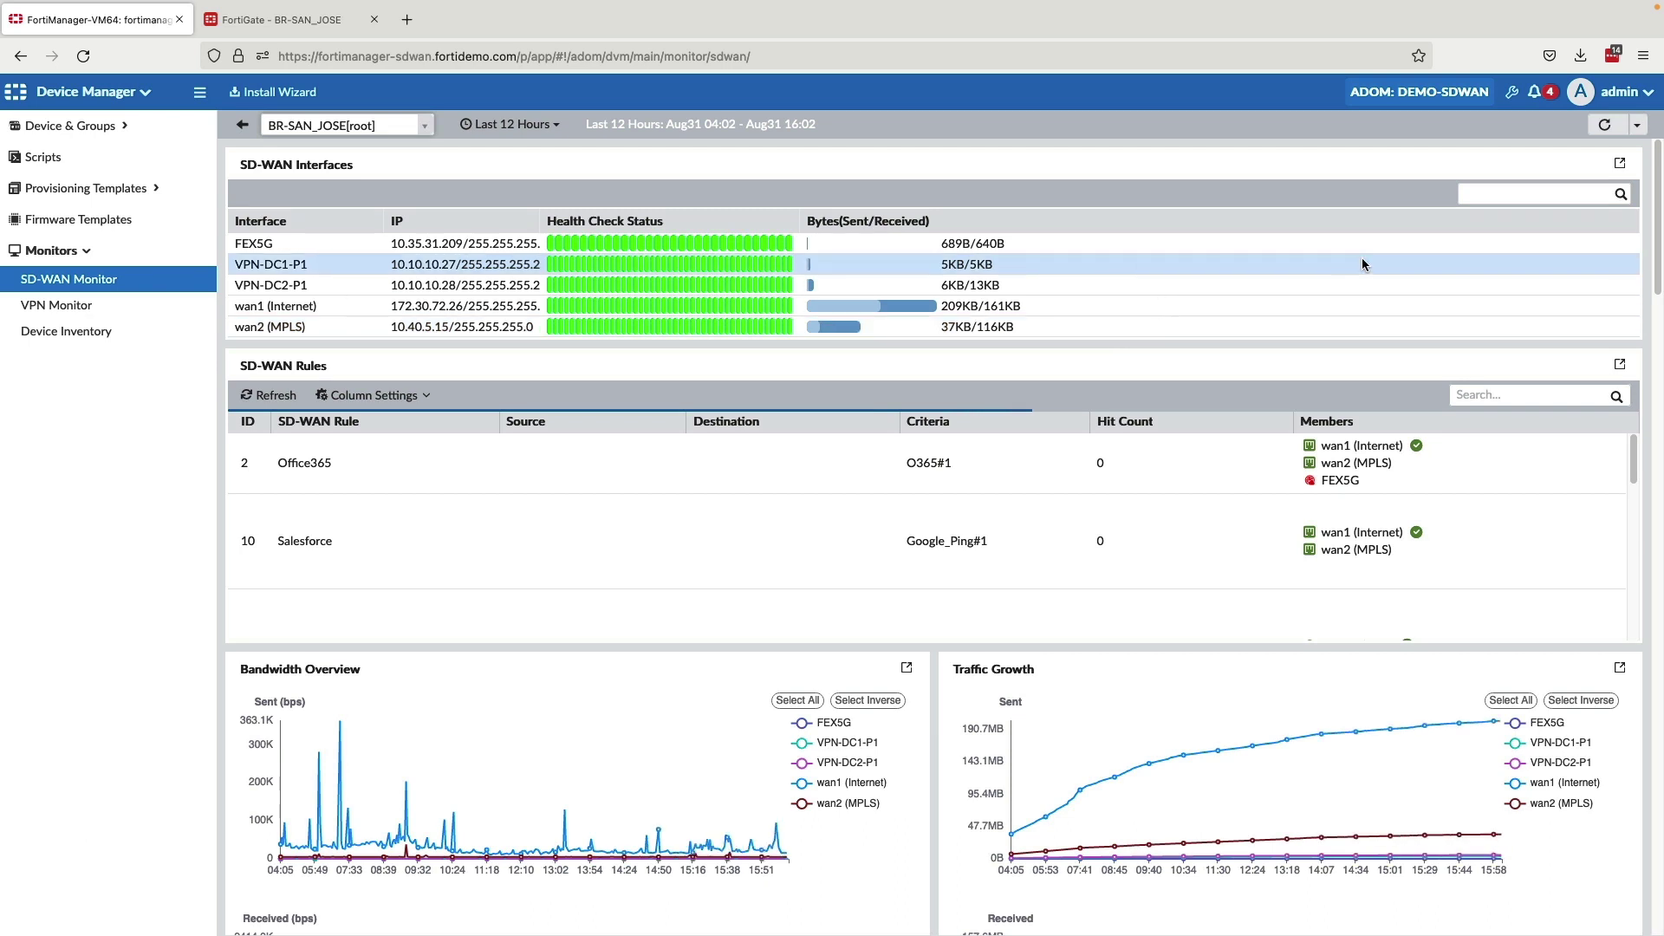
pyautogui.moveTo(715, 242)
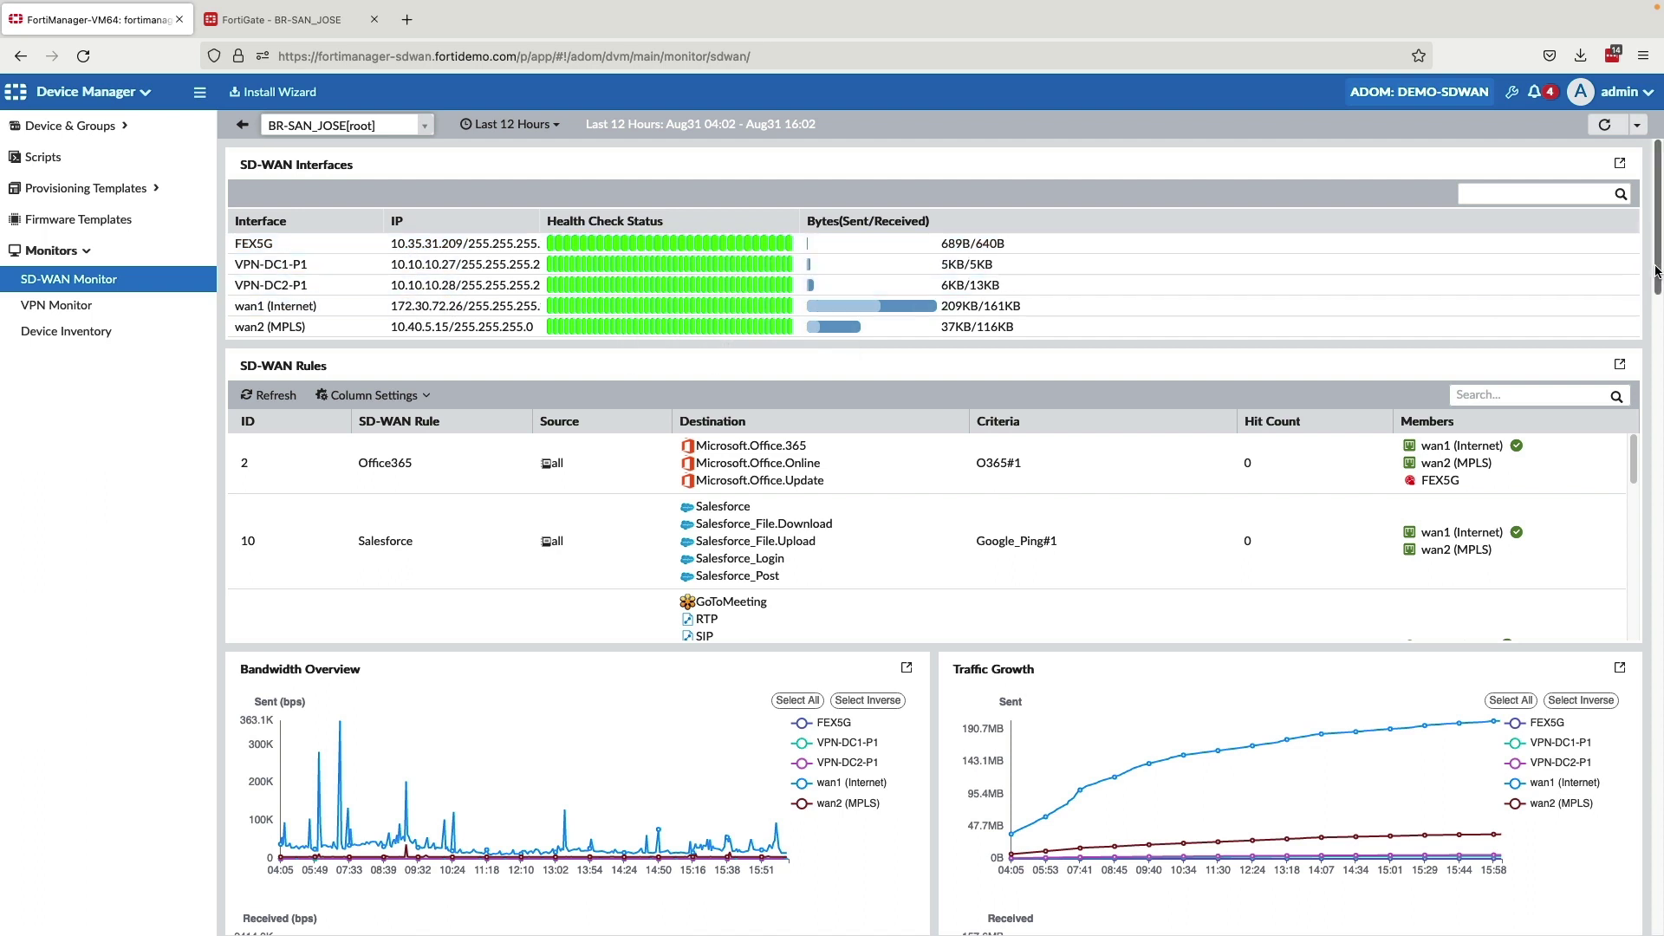
pyautogui.scroll(-1, 1658, 267)
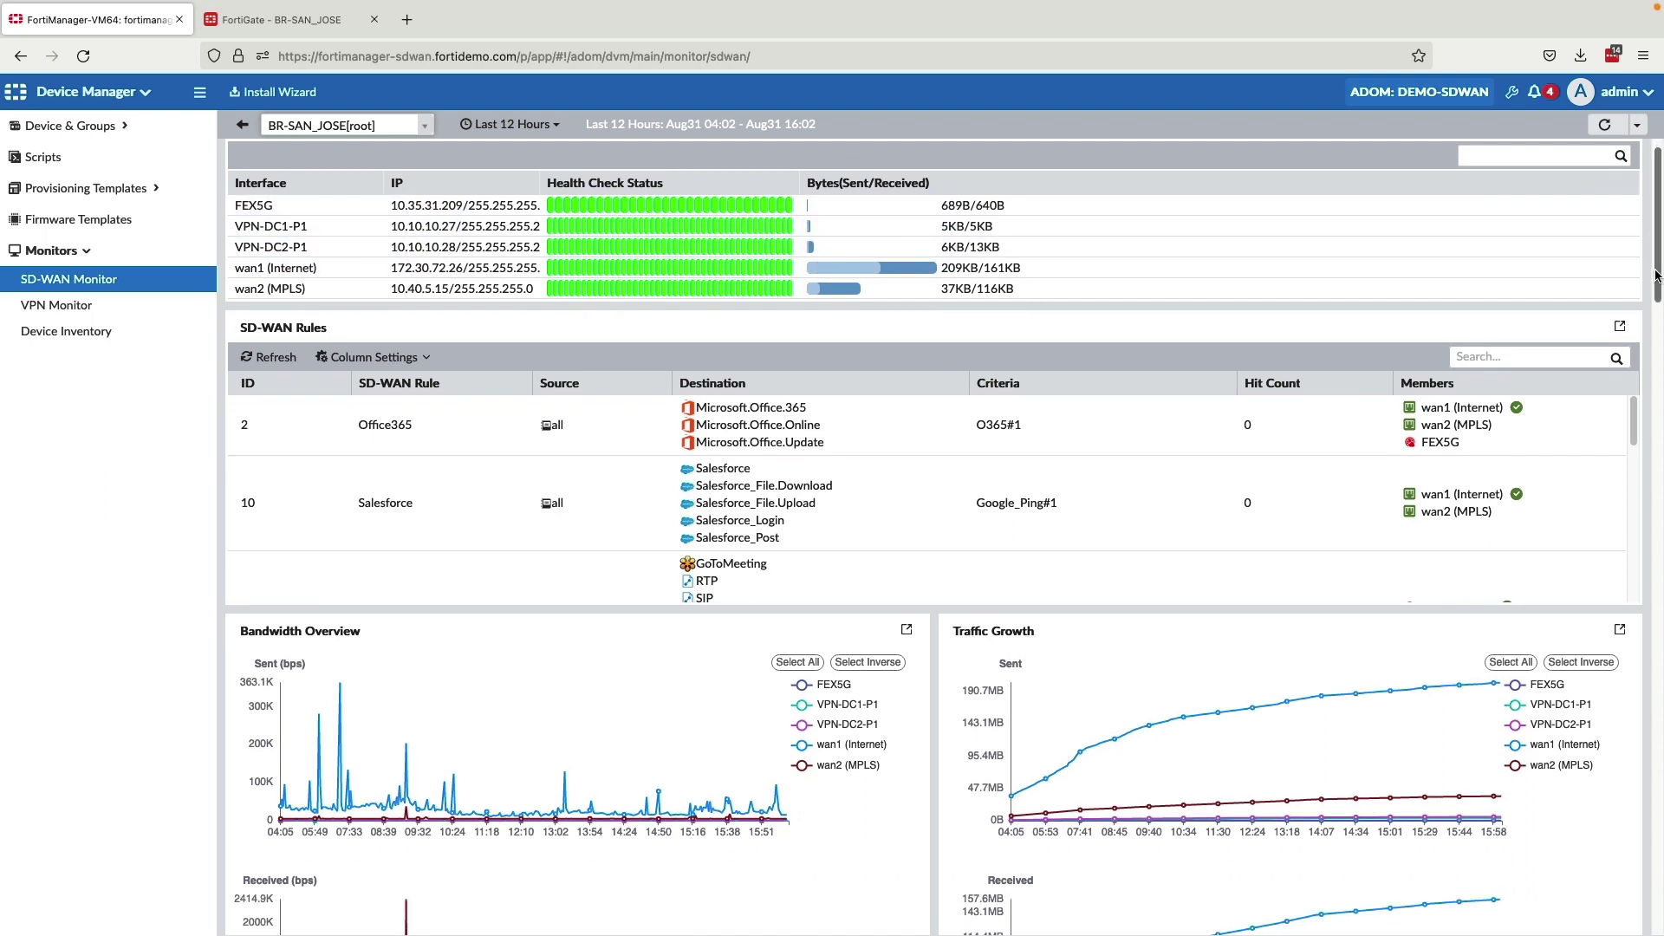
pyautogui.scroll(-2, 1638, 434)
pyautogui.scroll(2, 1642, 419)
pyautogui.scroll(-10, 1652, 333)
pyautogui.scroll(-3, 1649, 476)
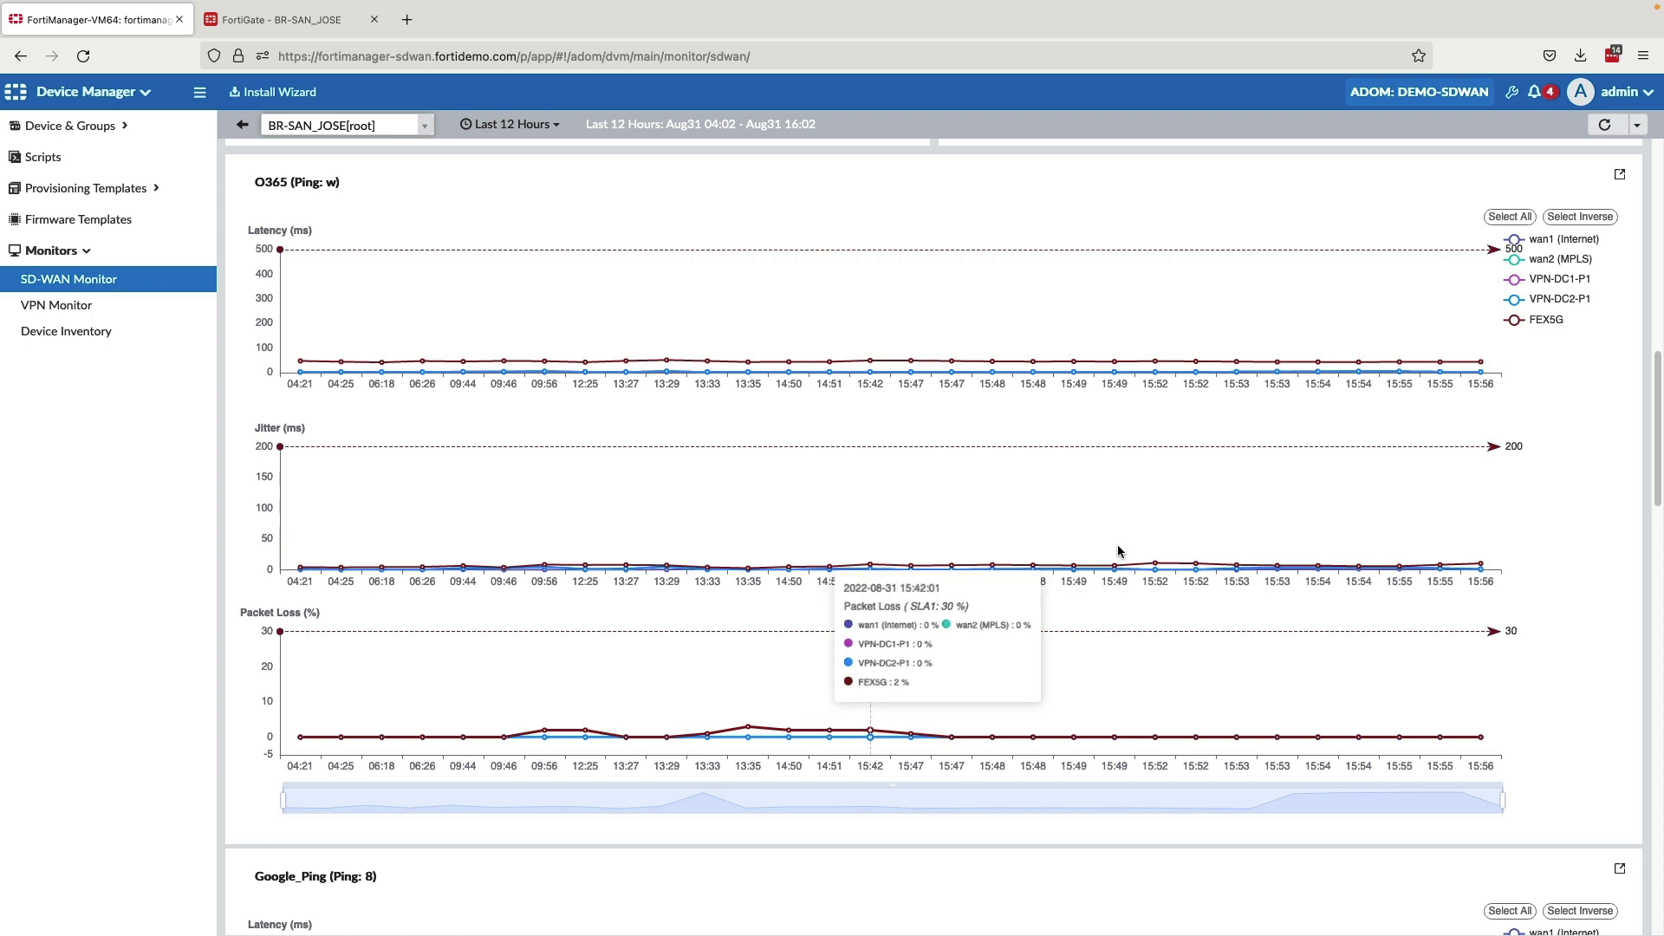
pyautogui.scroll(-1, 1656, 416)
pyautogui.scroll(2, 1657, 405)
pyautogui.scroll(10, 1658, 390)
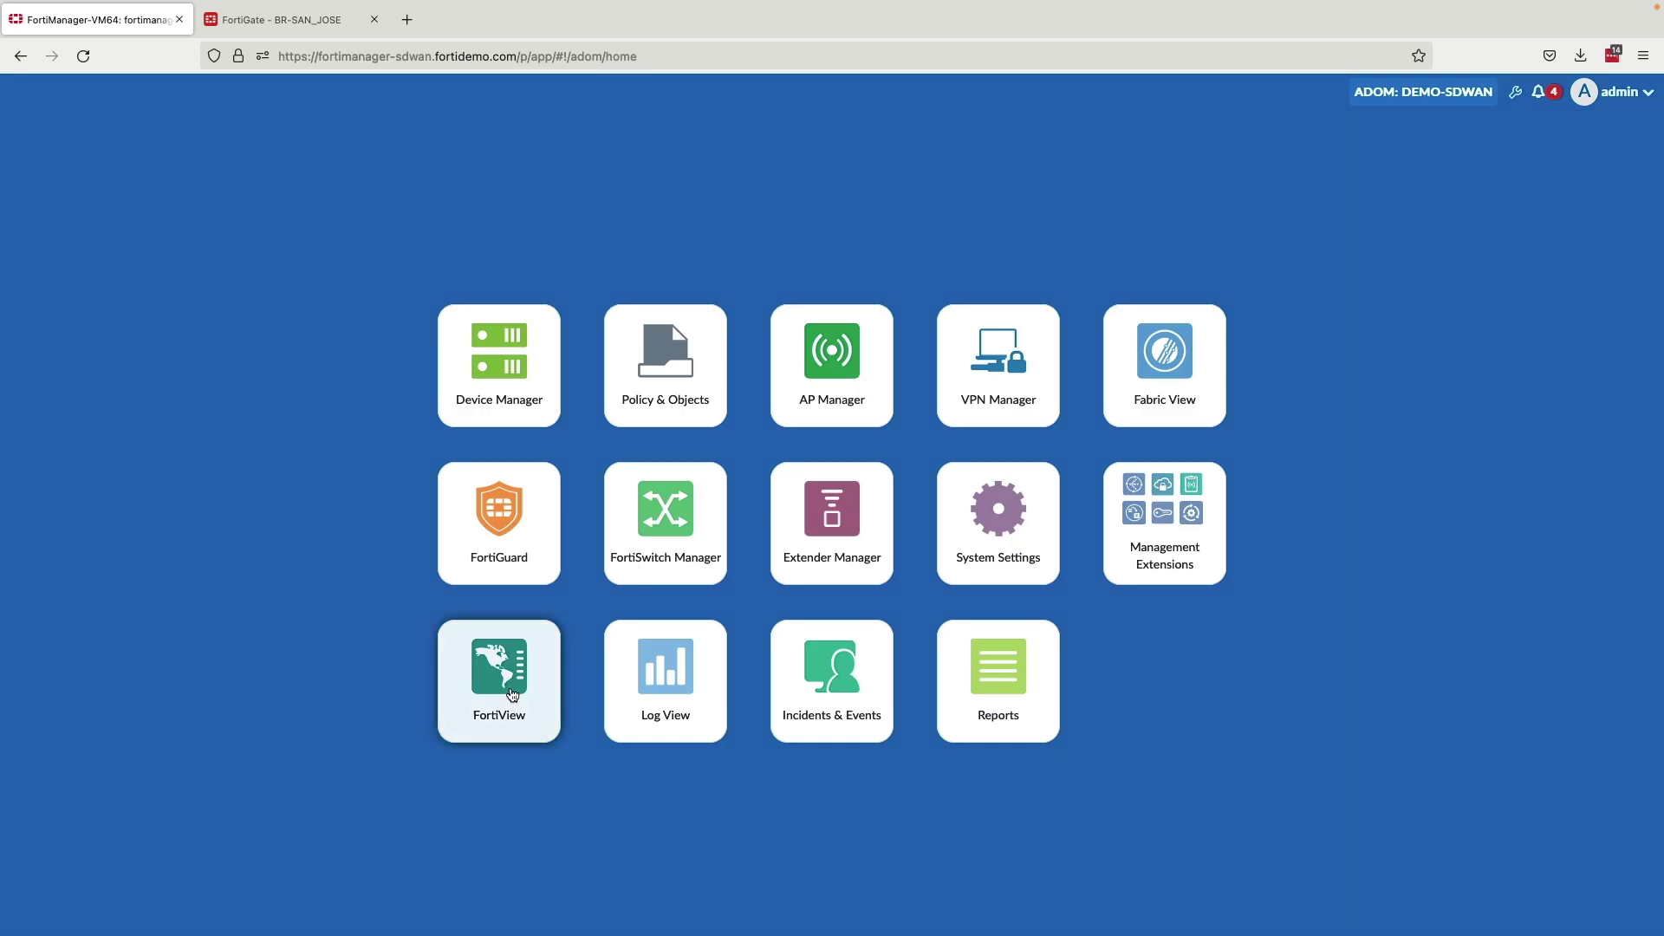
# - Open FortiView's Secure SD-WAN Monitor and scroll to the O365 latency, jitter and packet-loss charts
pyautogui.click(505, 691)
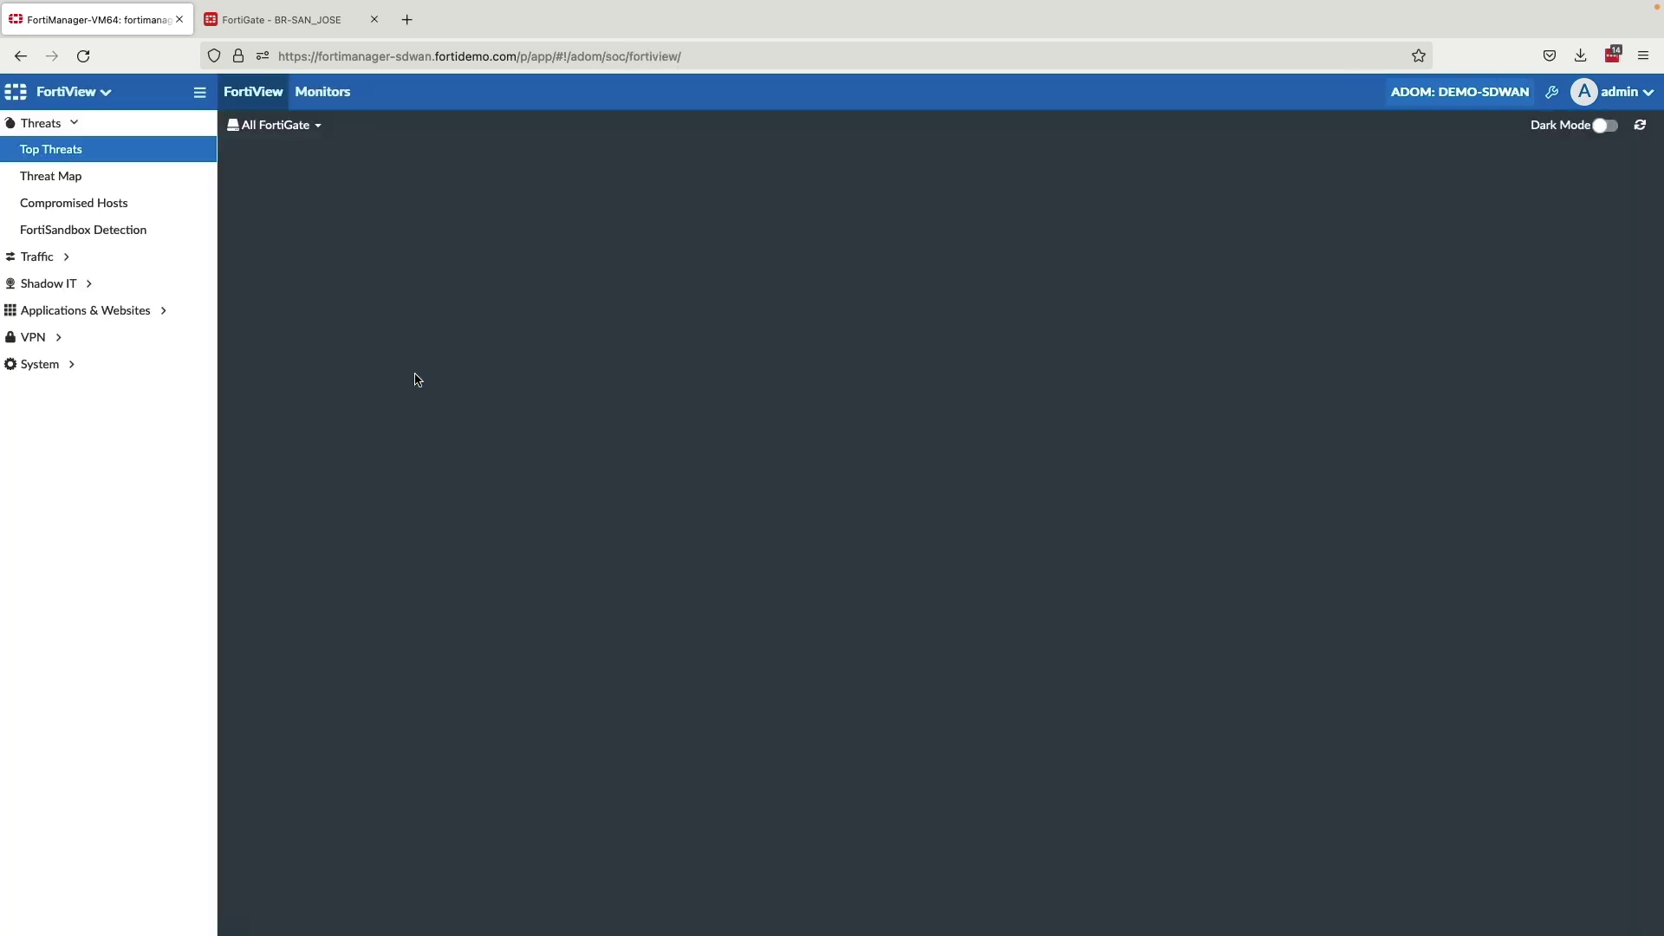
pyautogui.click(325, 92)
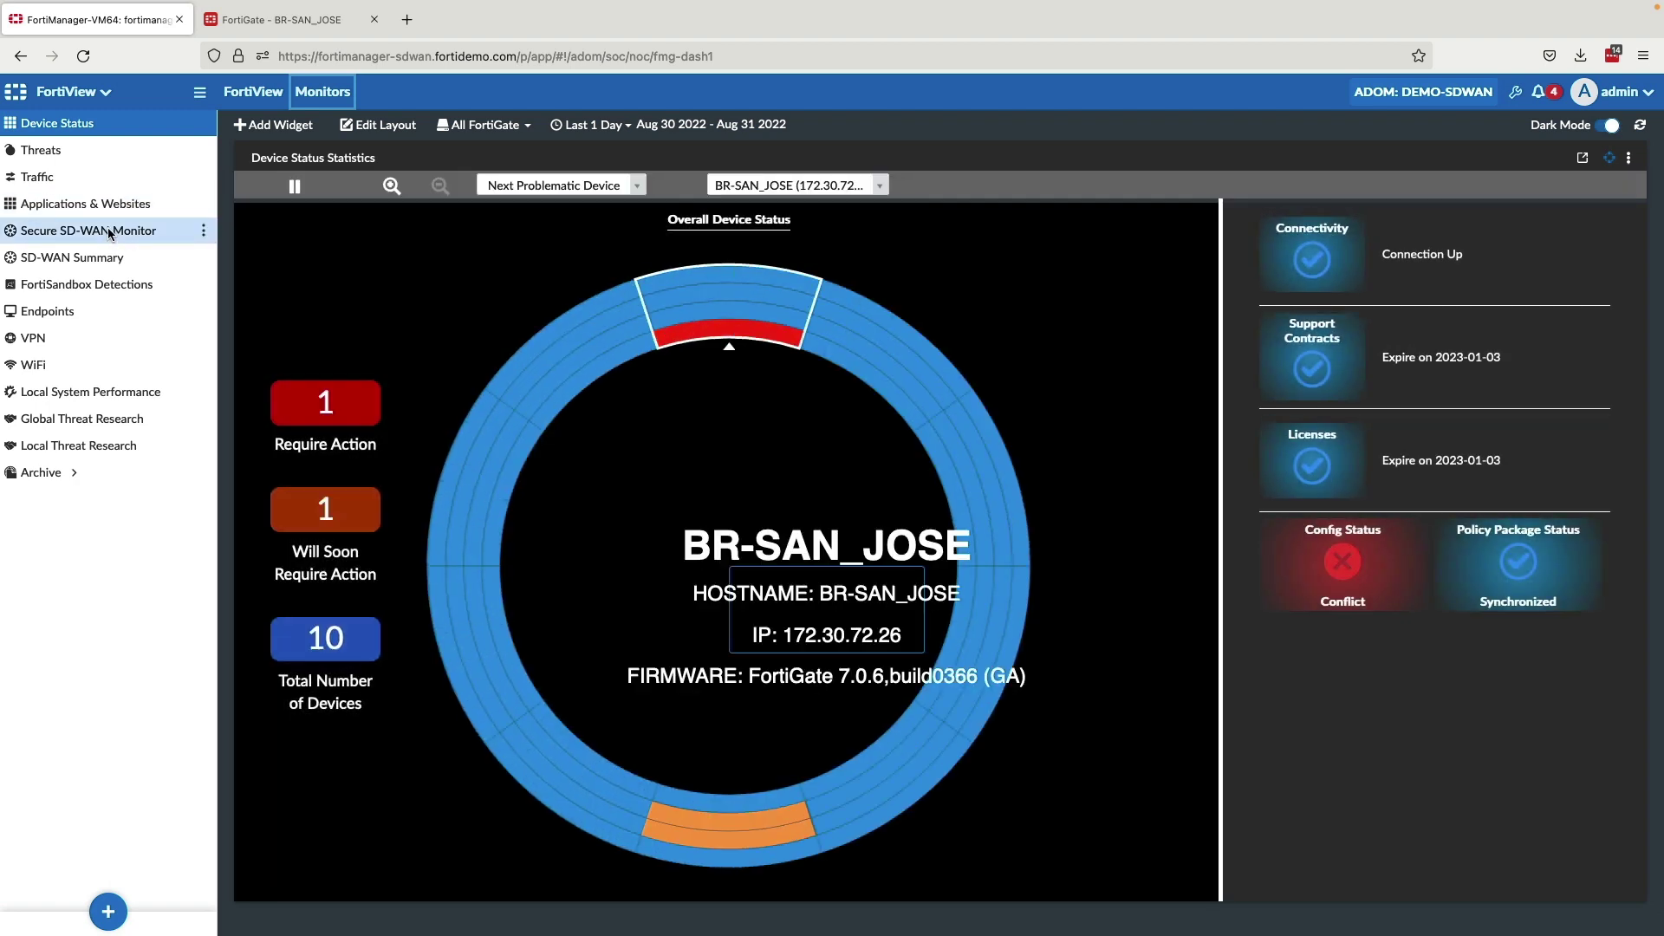
pyautogui.click(110, 233)
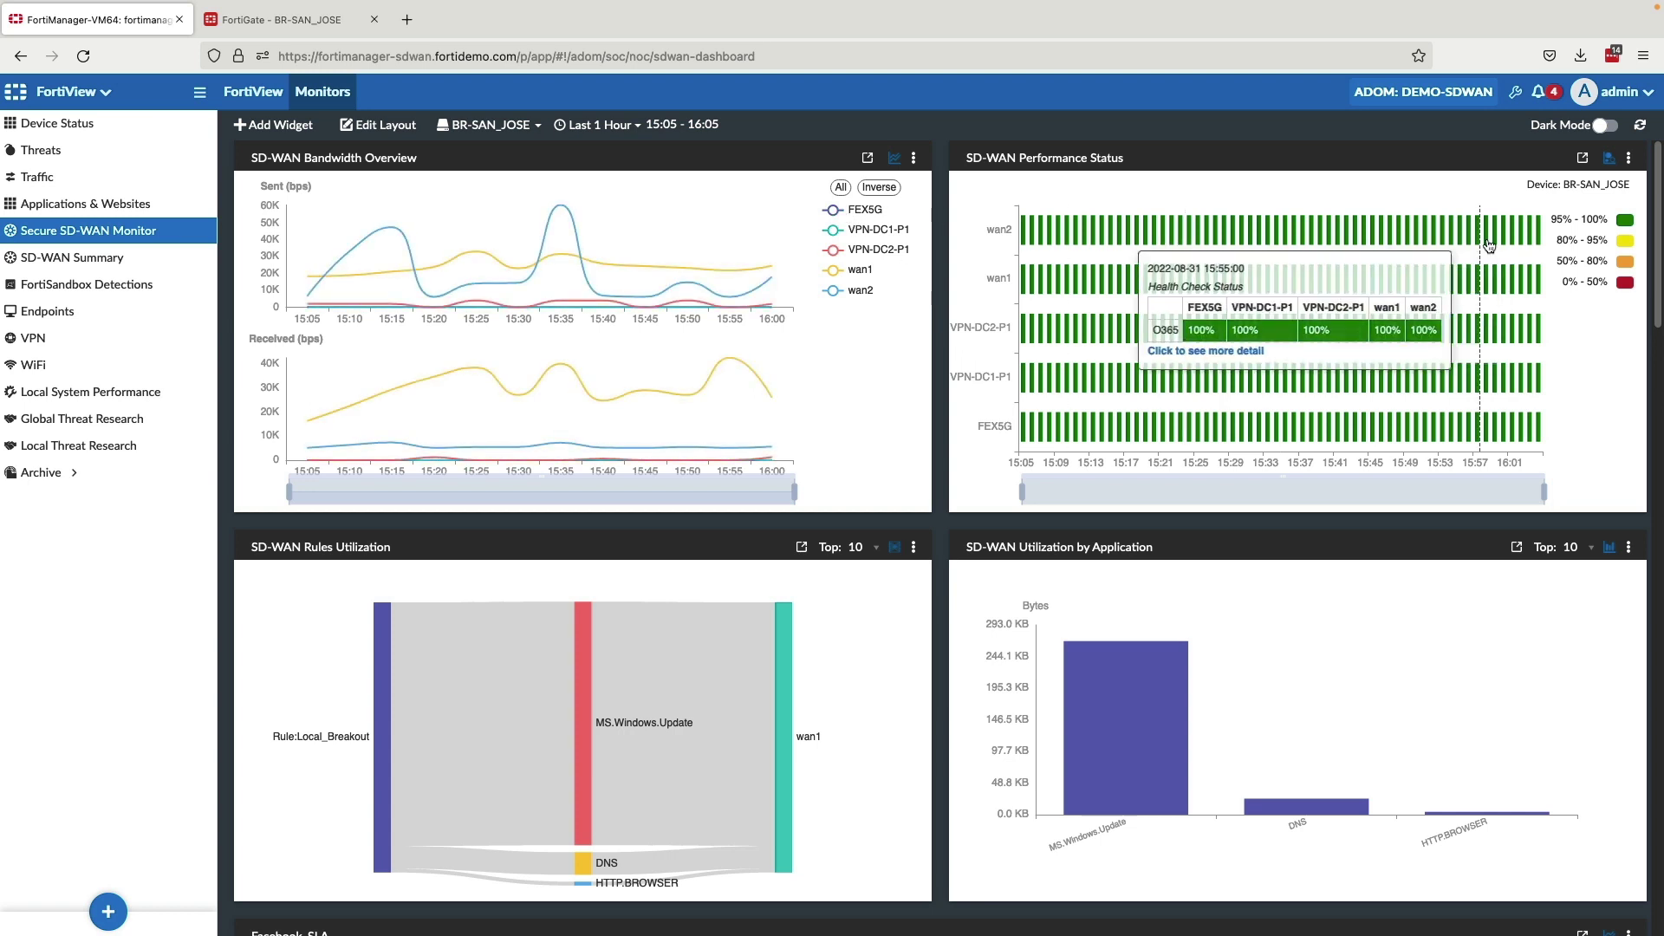
pyautogui.scroll(-8, 1658, 260)
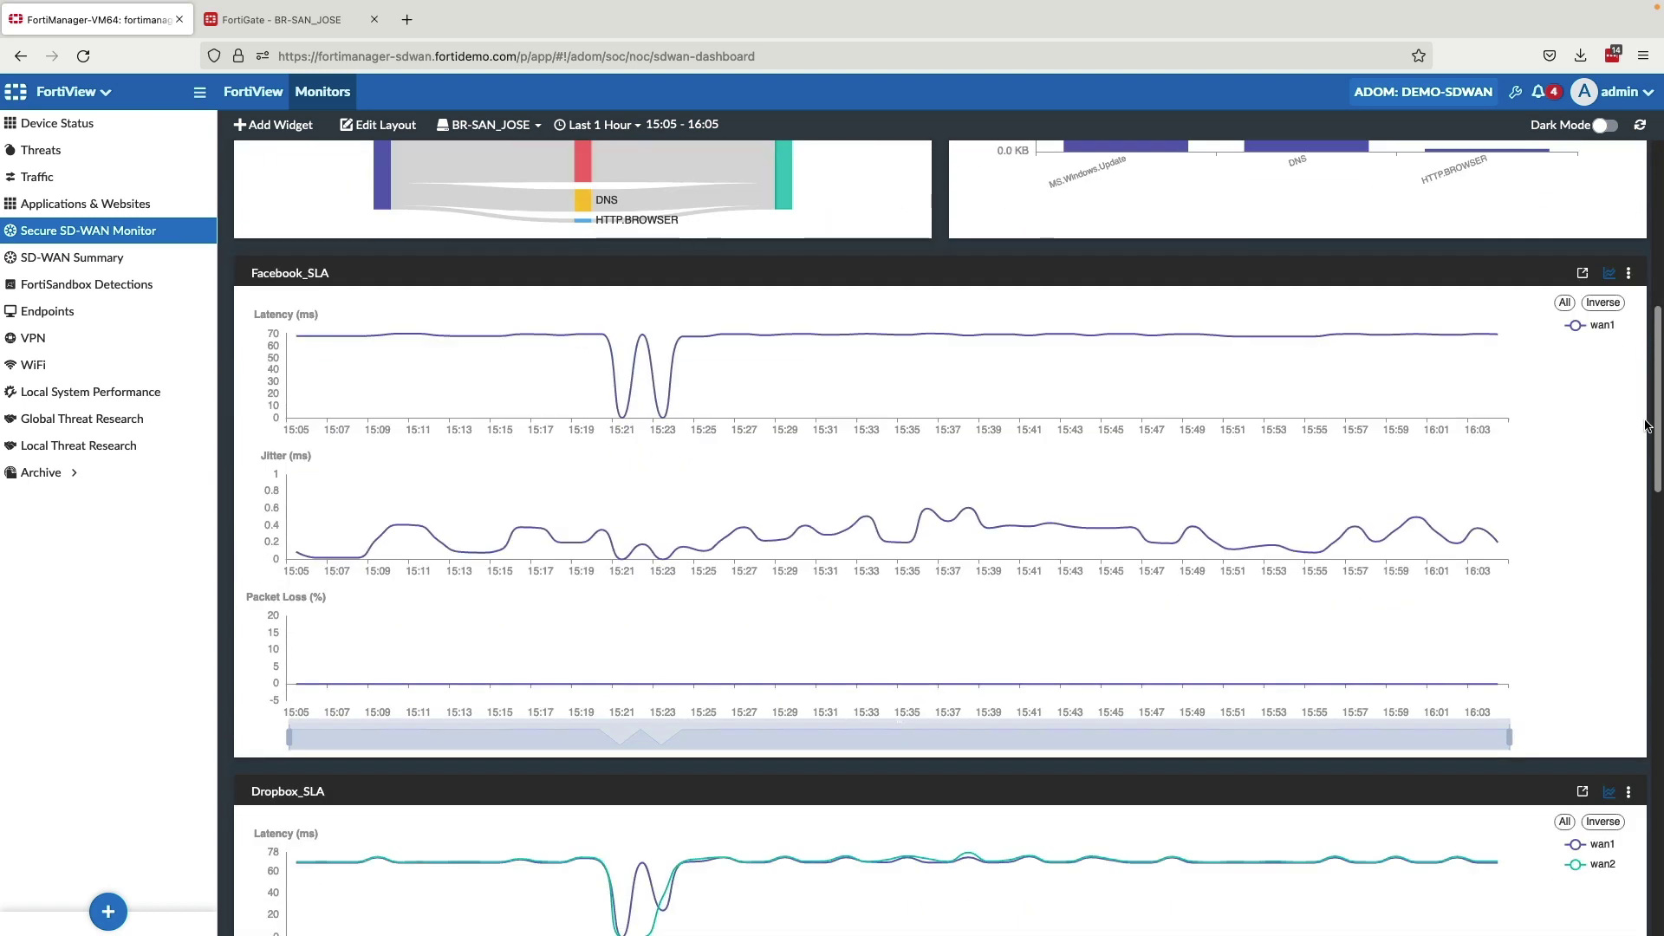
pyautogui.scroll(-10, 1626, 576)
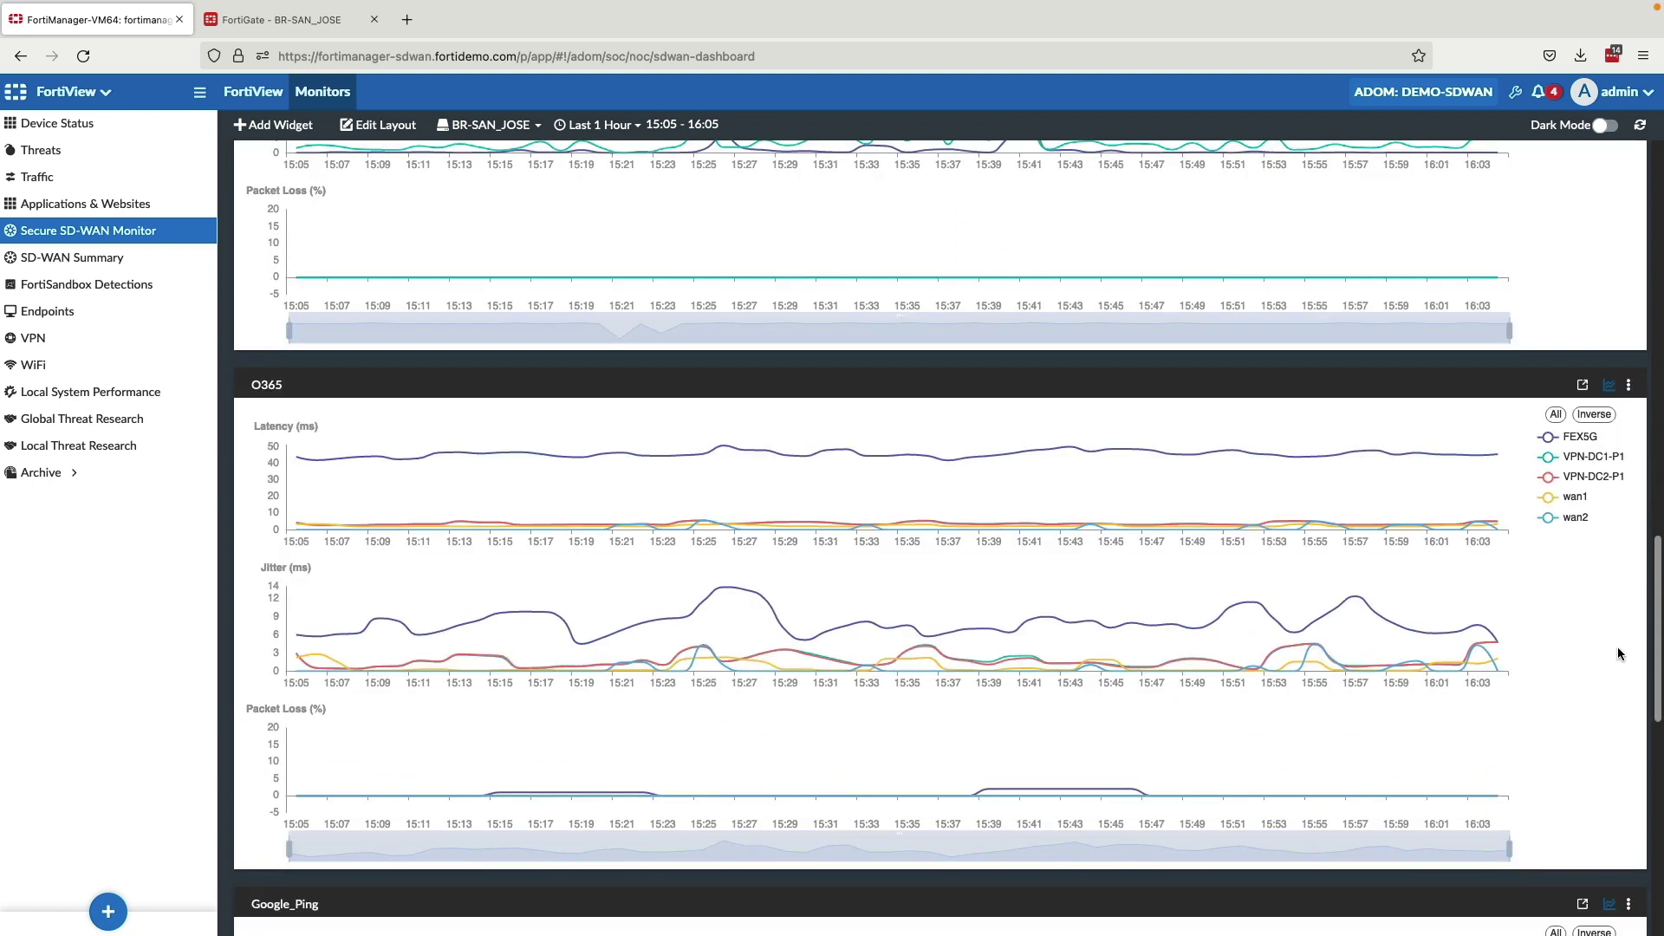
pyautogui.scroll(-1, 1617, 654)
# - Open the FortiExtender event logs for BR-SAN_JOSE
pyautogui.moveTo(1421, 362)
pyautogui.moveTo(583, 679)
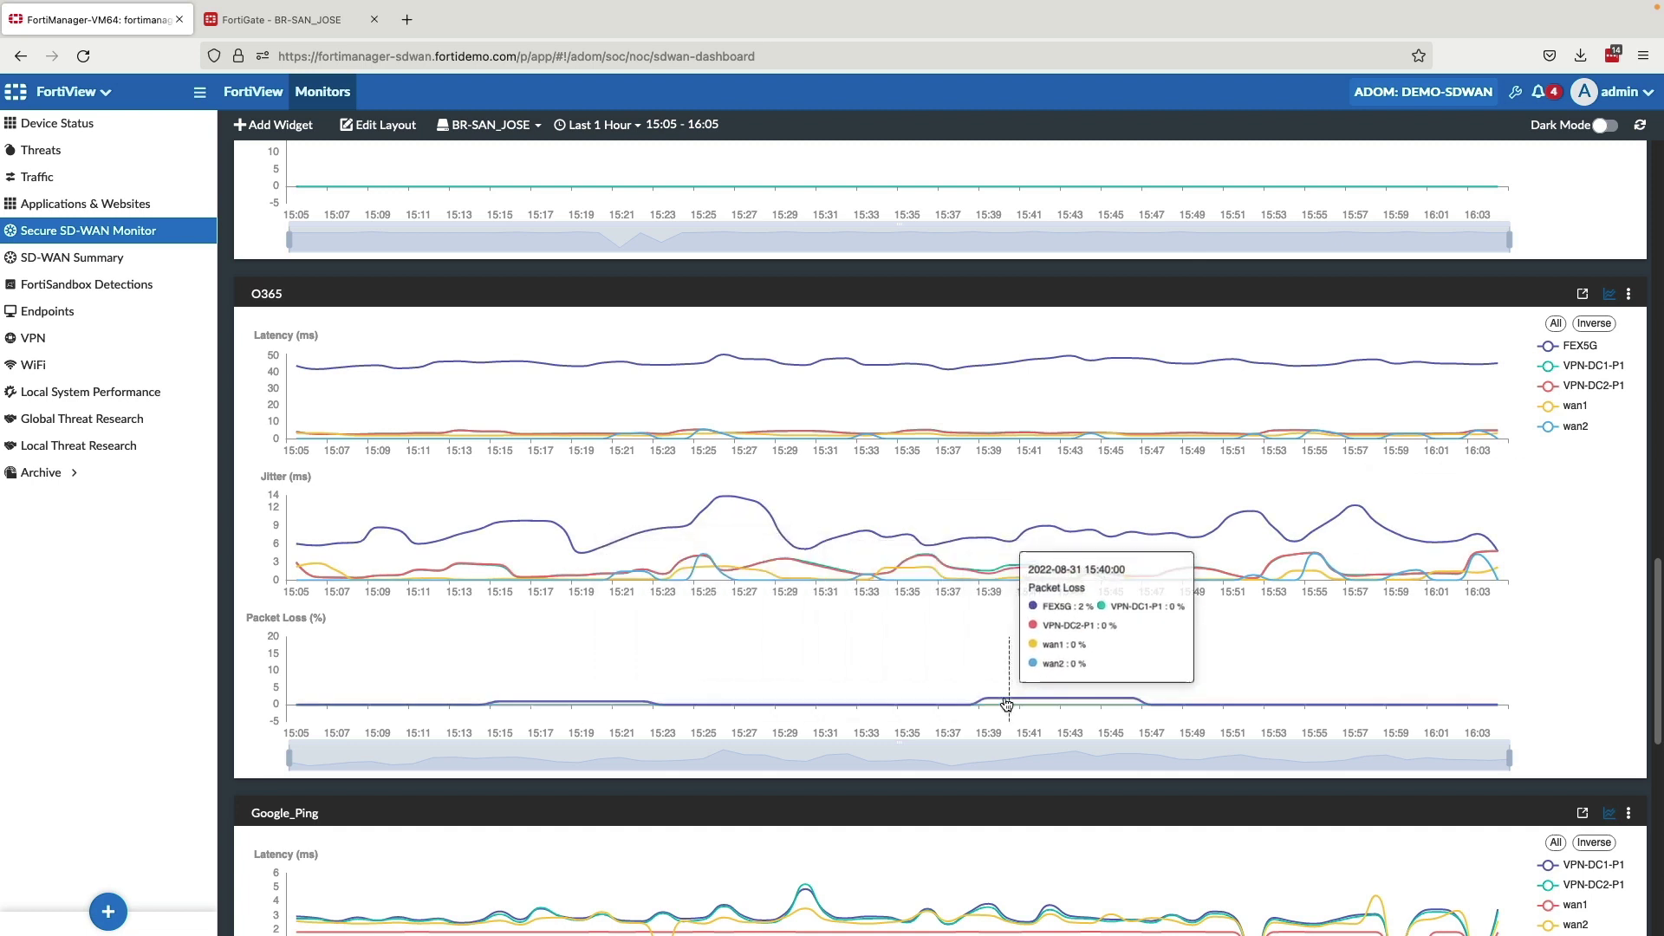
pyautogui.click(1012, 601)
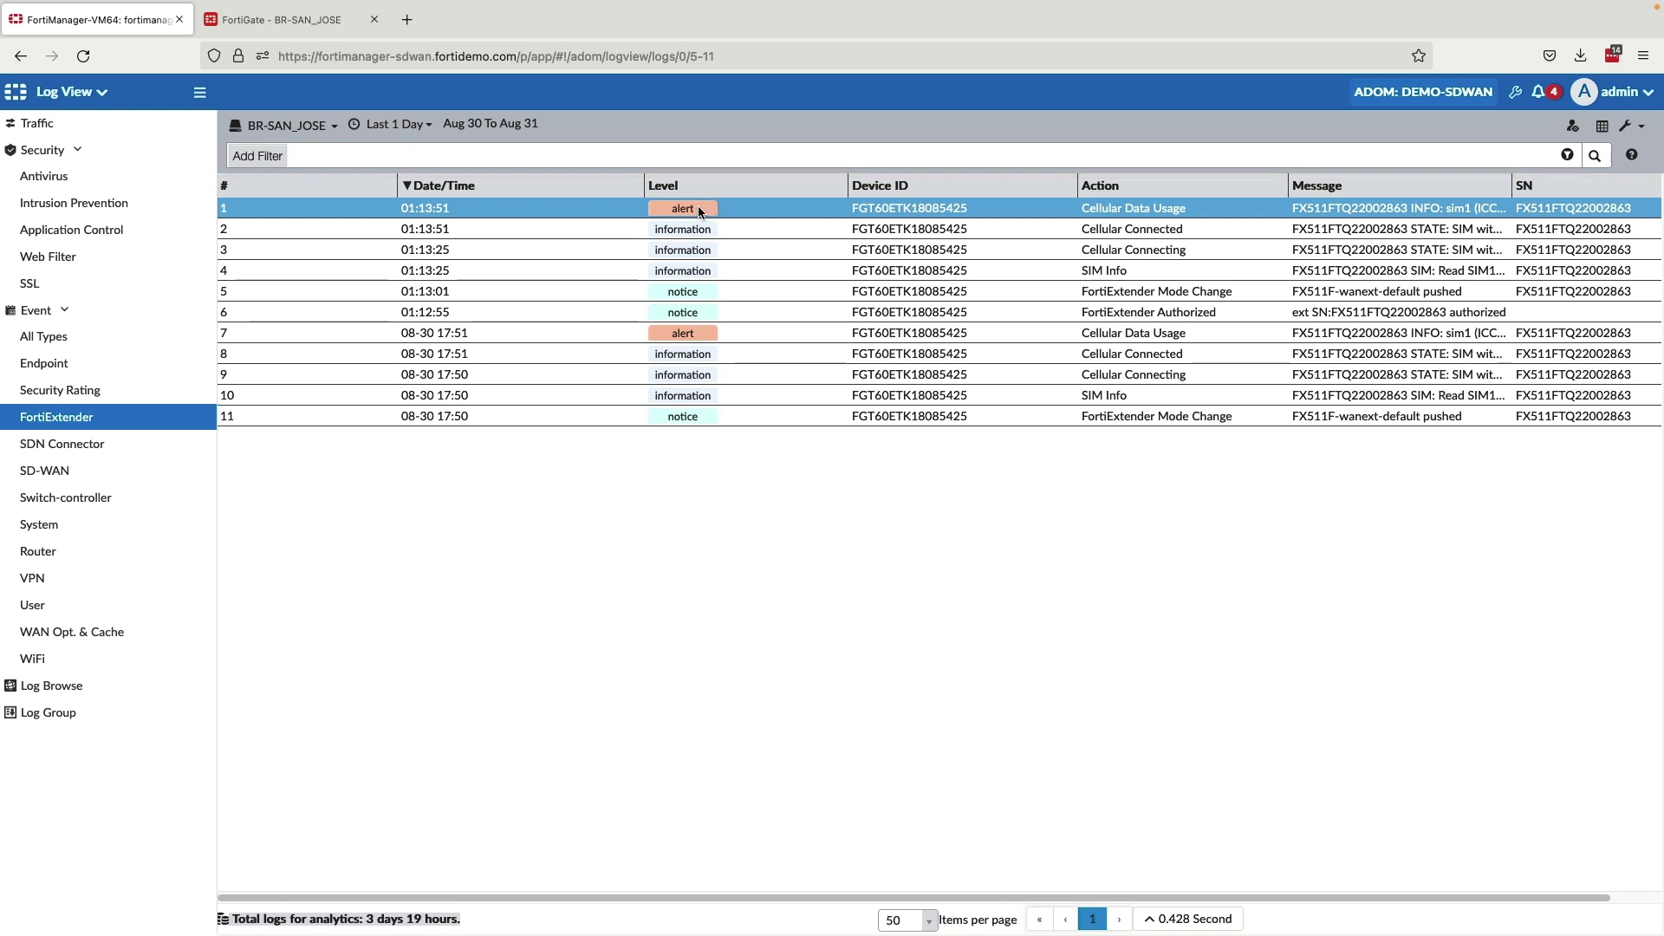
# - Open the details of the first FortiExtender alert log entry
pyautogui.doubleClick(699, 208)
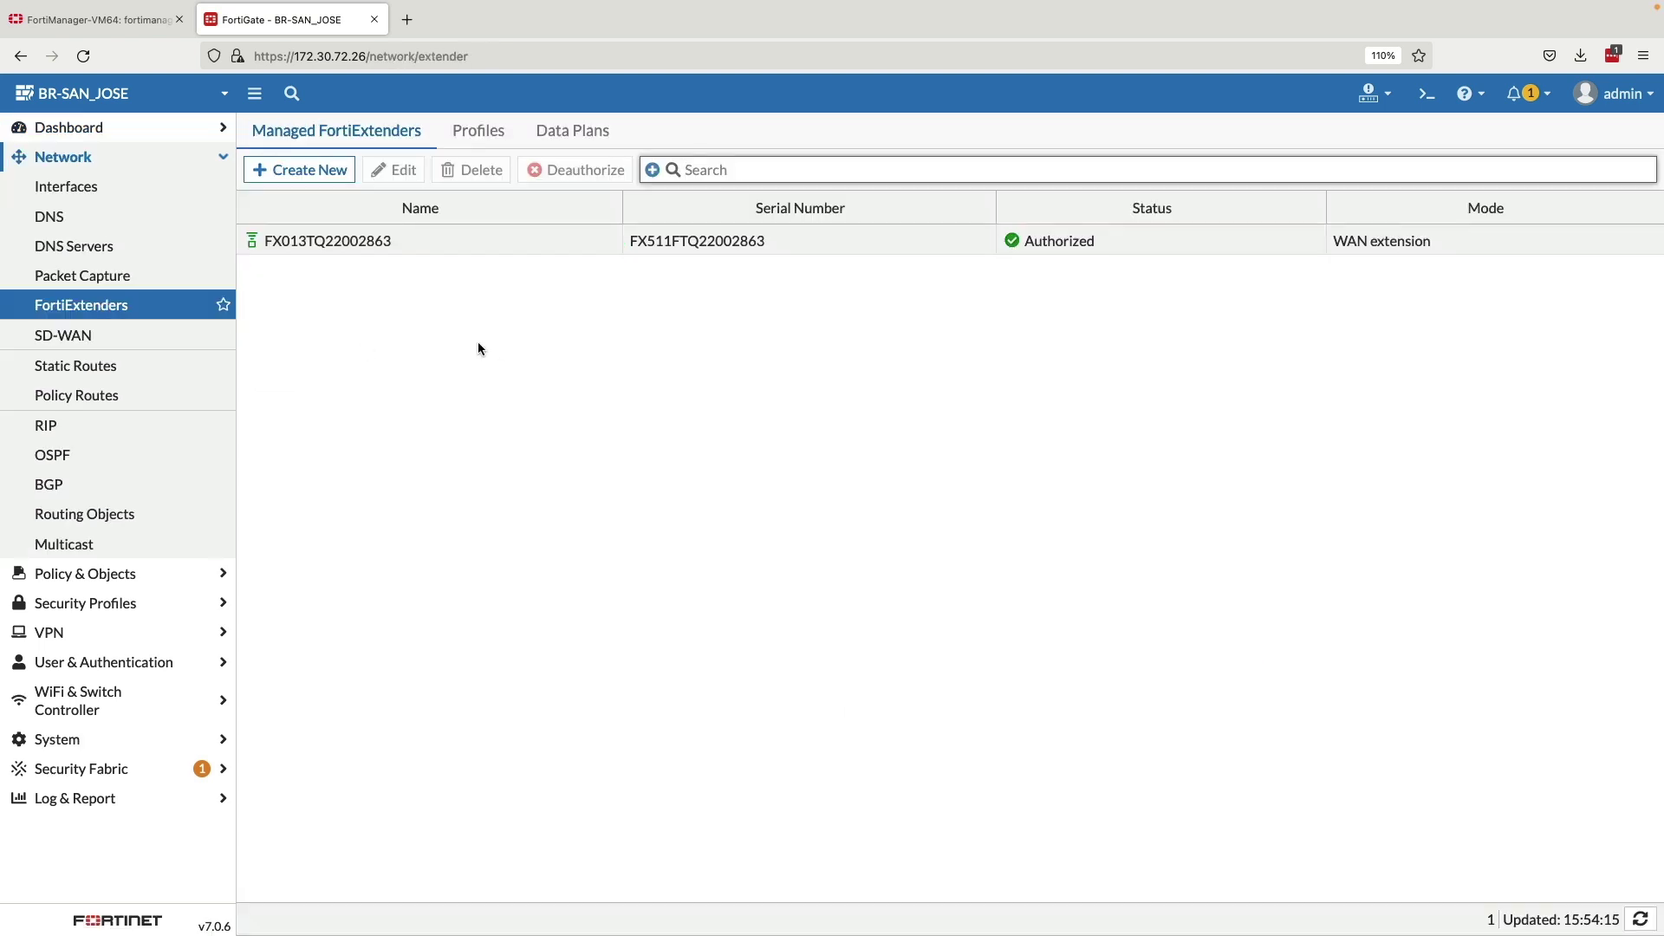
# - Open Diagnostics and Tools for managed FortiExtender FX013TQ22002863
pyautogui.click(478, 349)
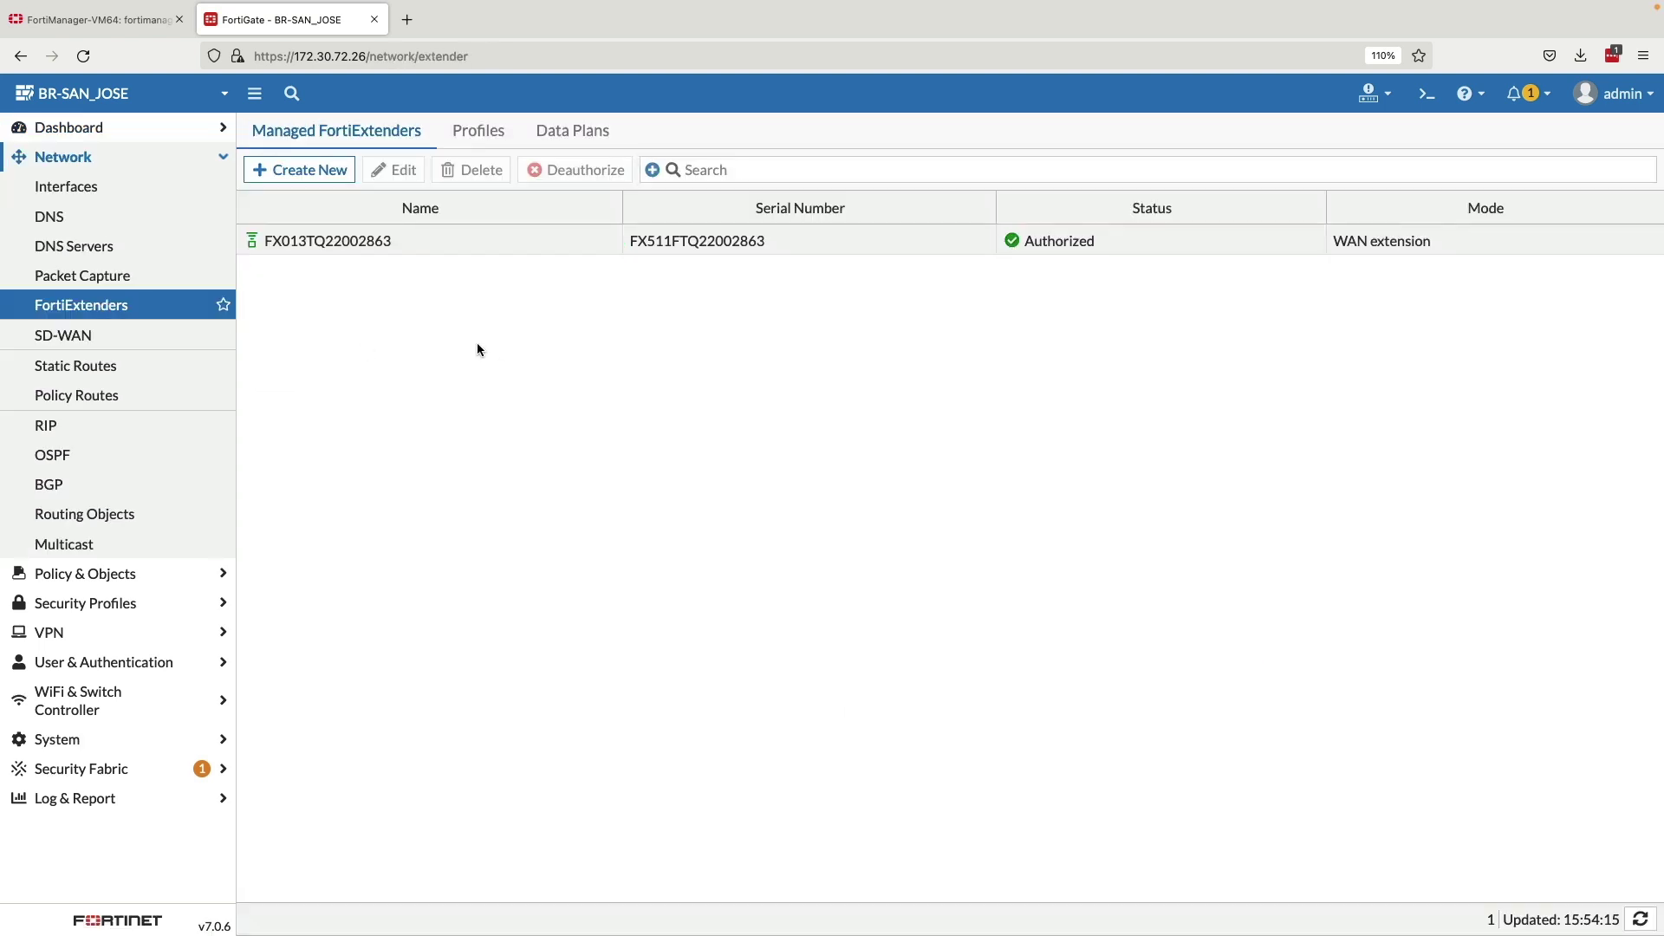
pyautogui.rightClick(322, 247)
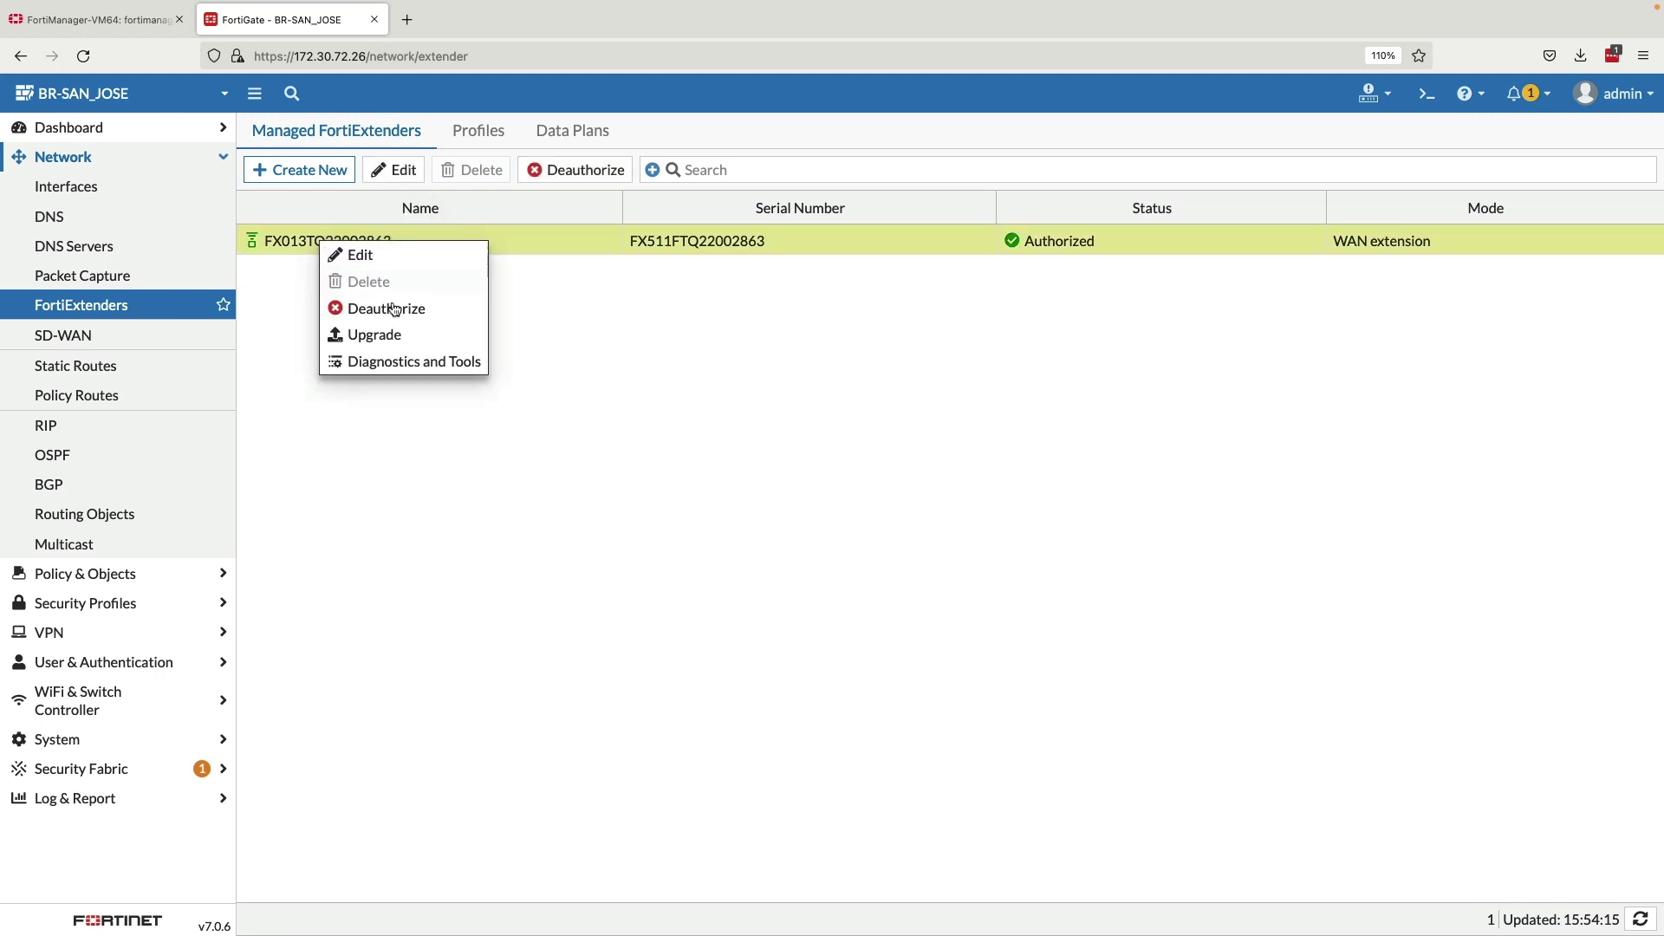
pyautogui.click(396, 362)
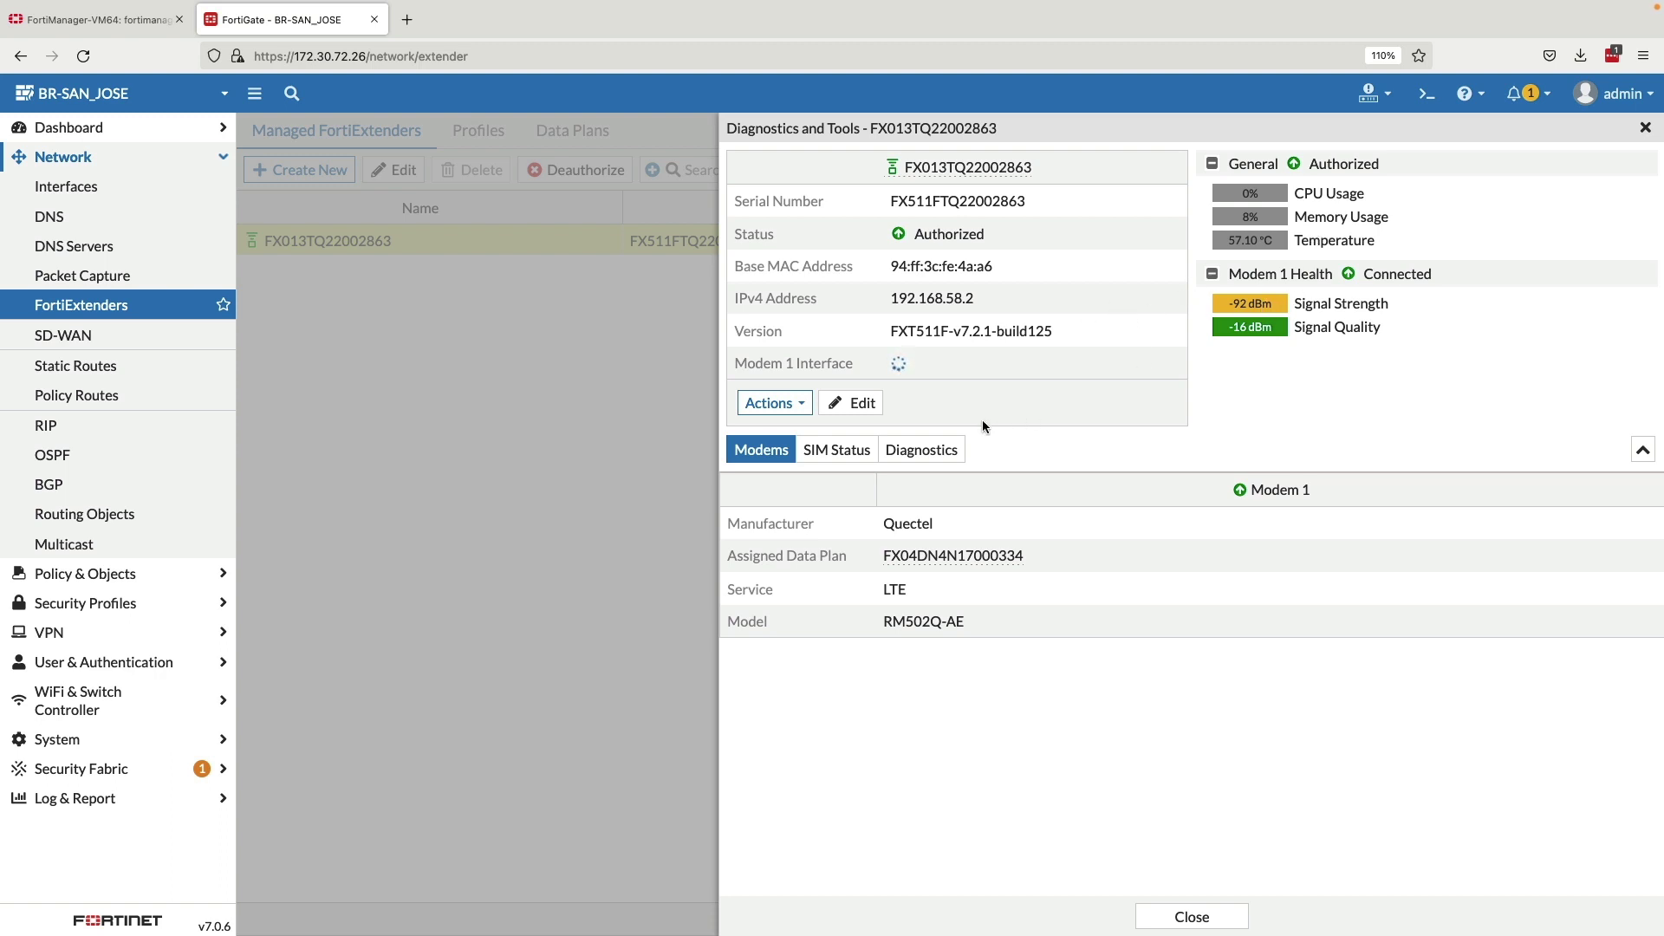
# - Review the SIM Status, Diagnostics and Modems tabs and the Actions list, then close the panel
pyautogui.click(839, 455)
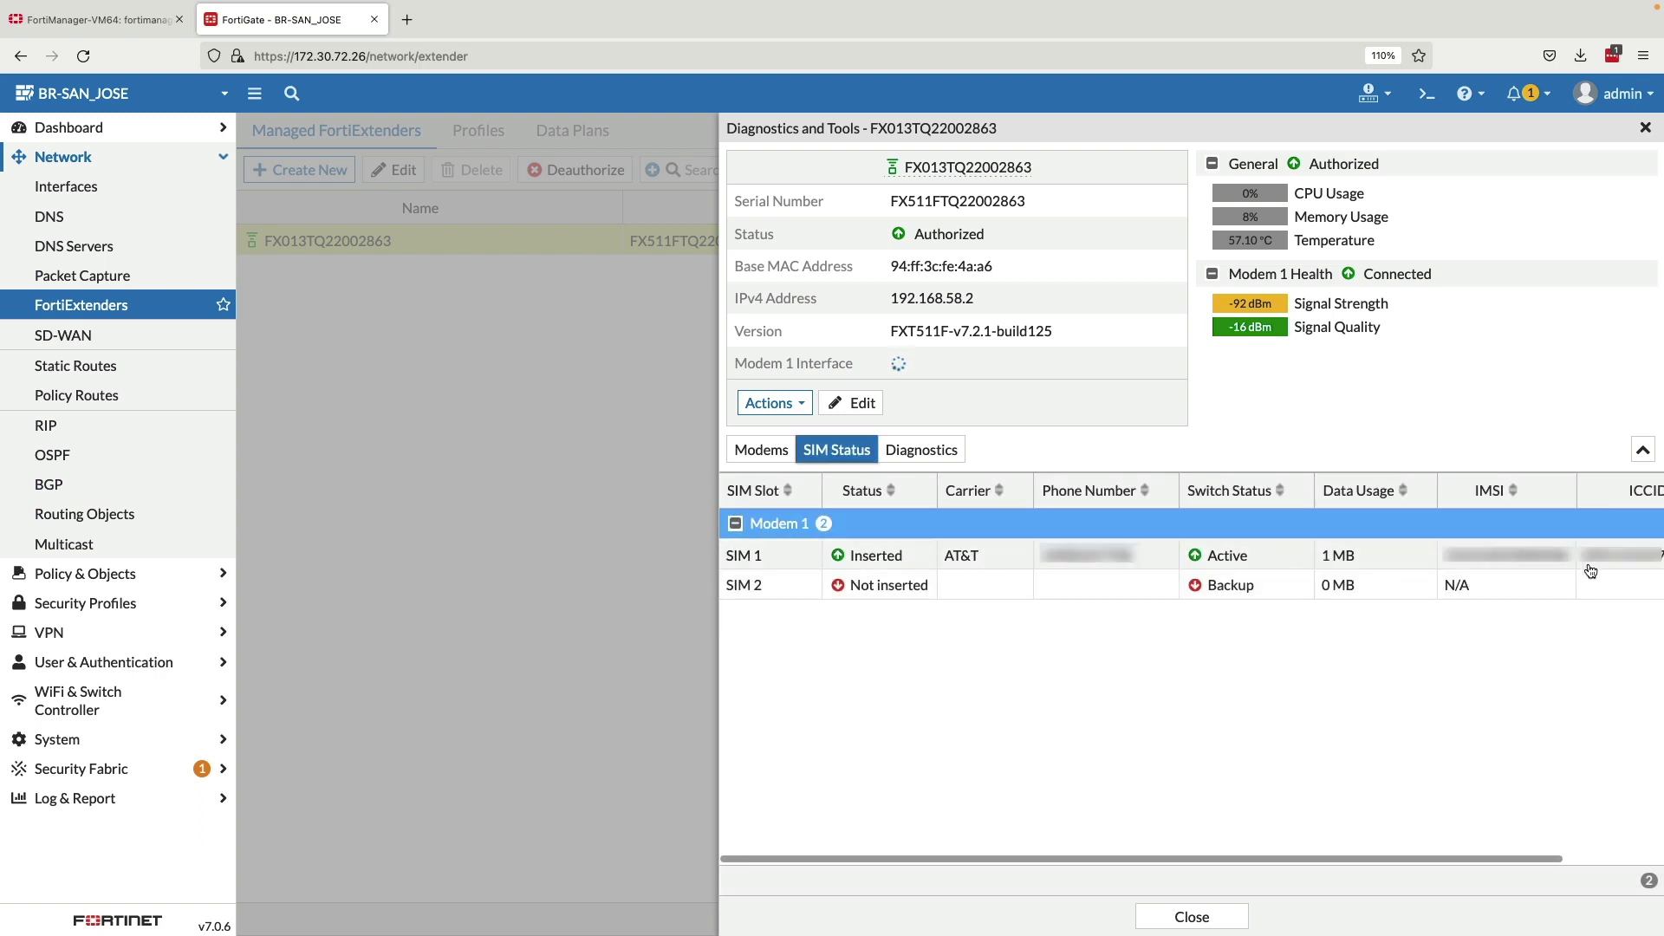
pyautogui.click(937, 451)
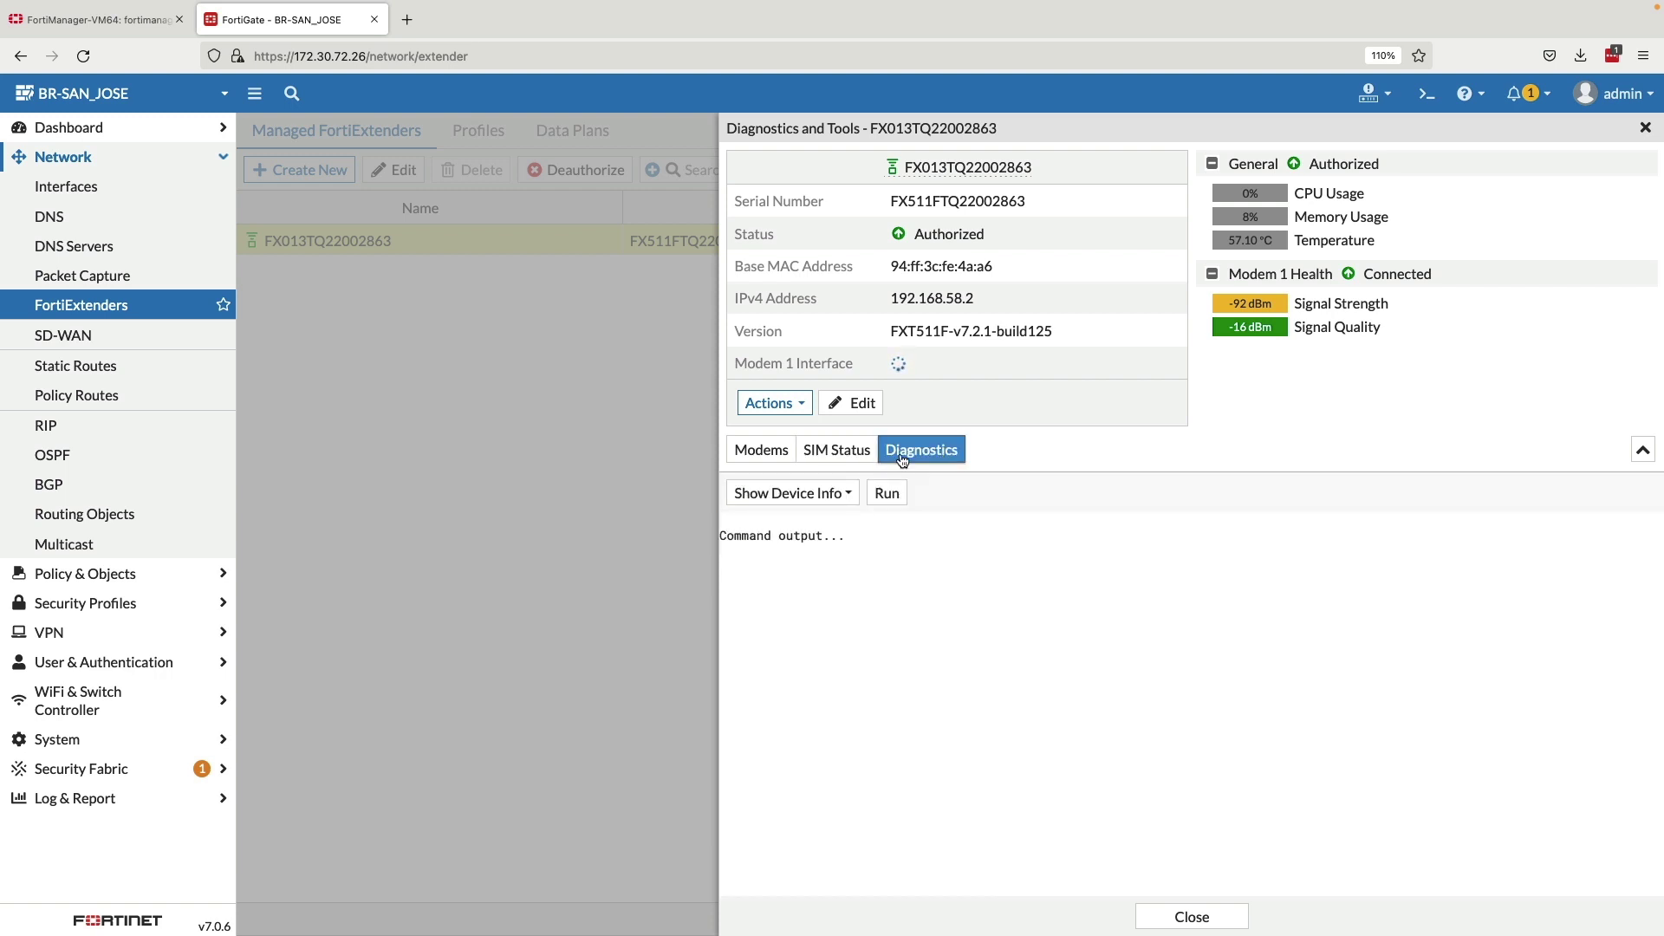
pyautogui.click(771, 452)
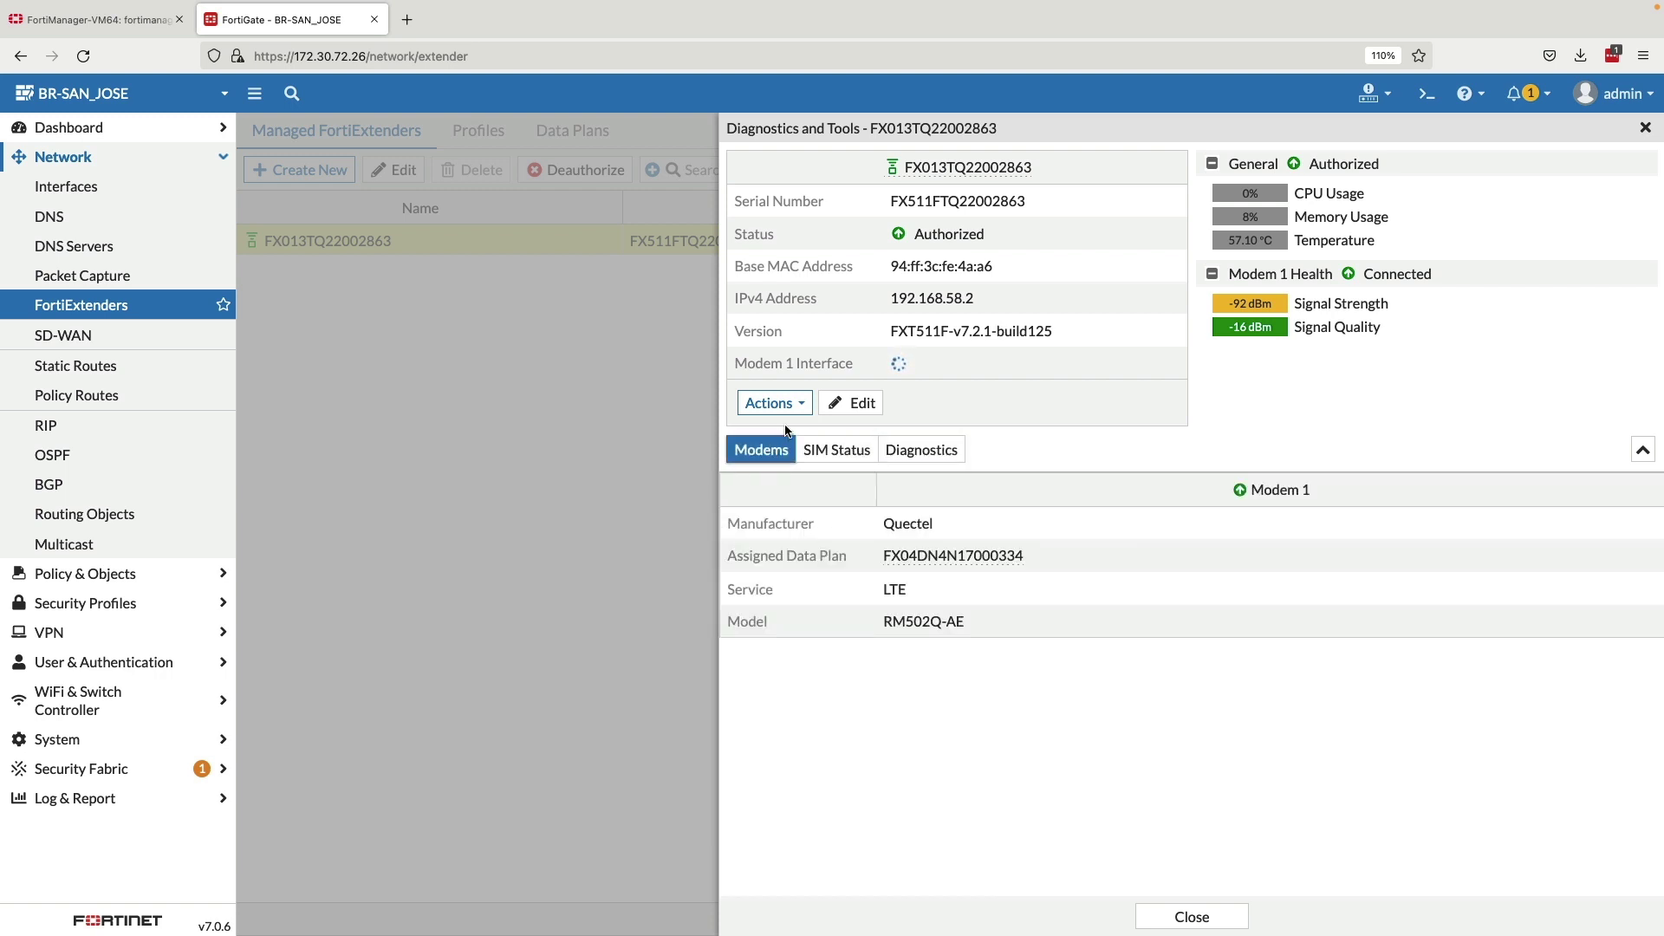
pyautogui.click(772, 403)
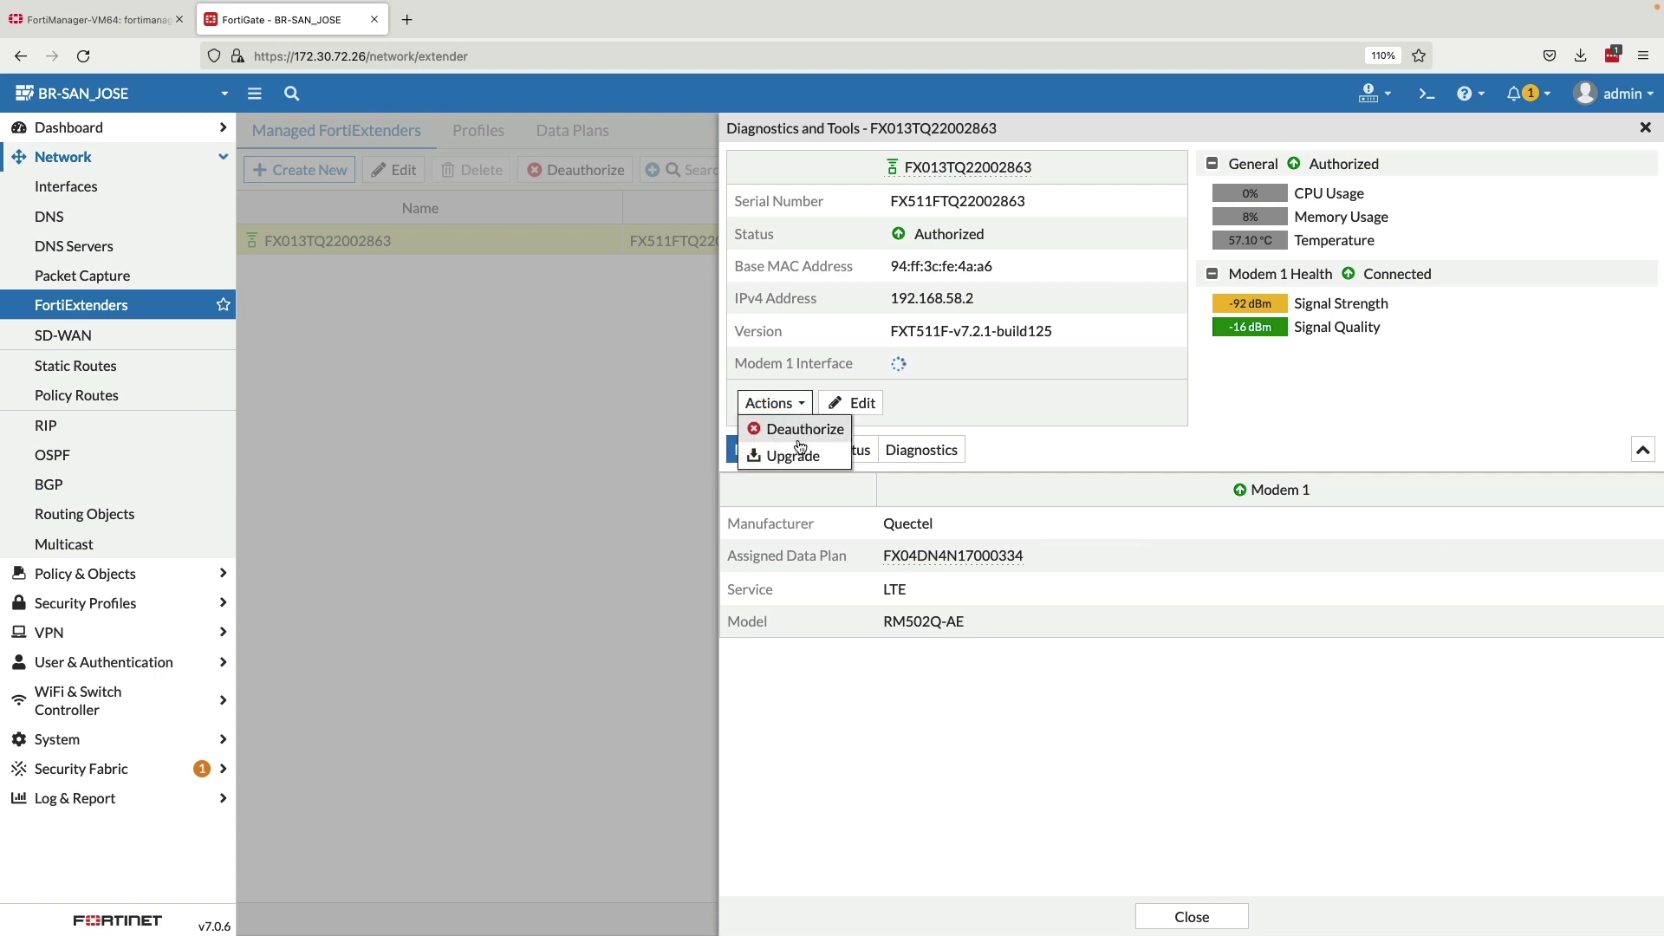
pyautogui.click(1286, 411)
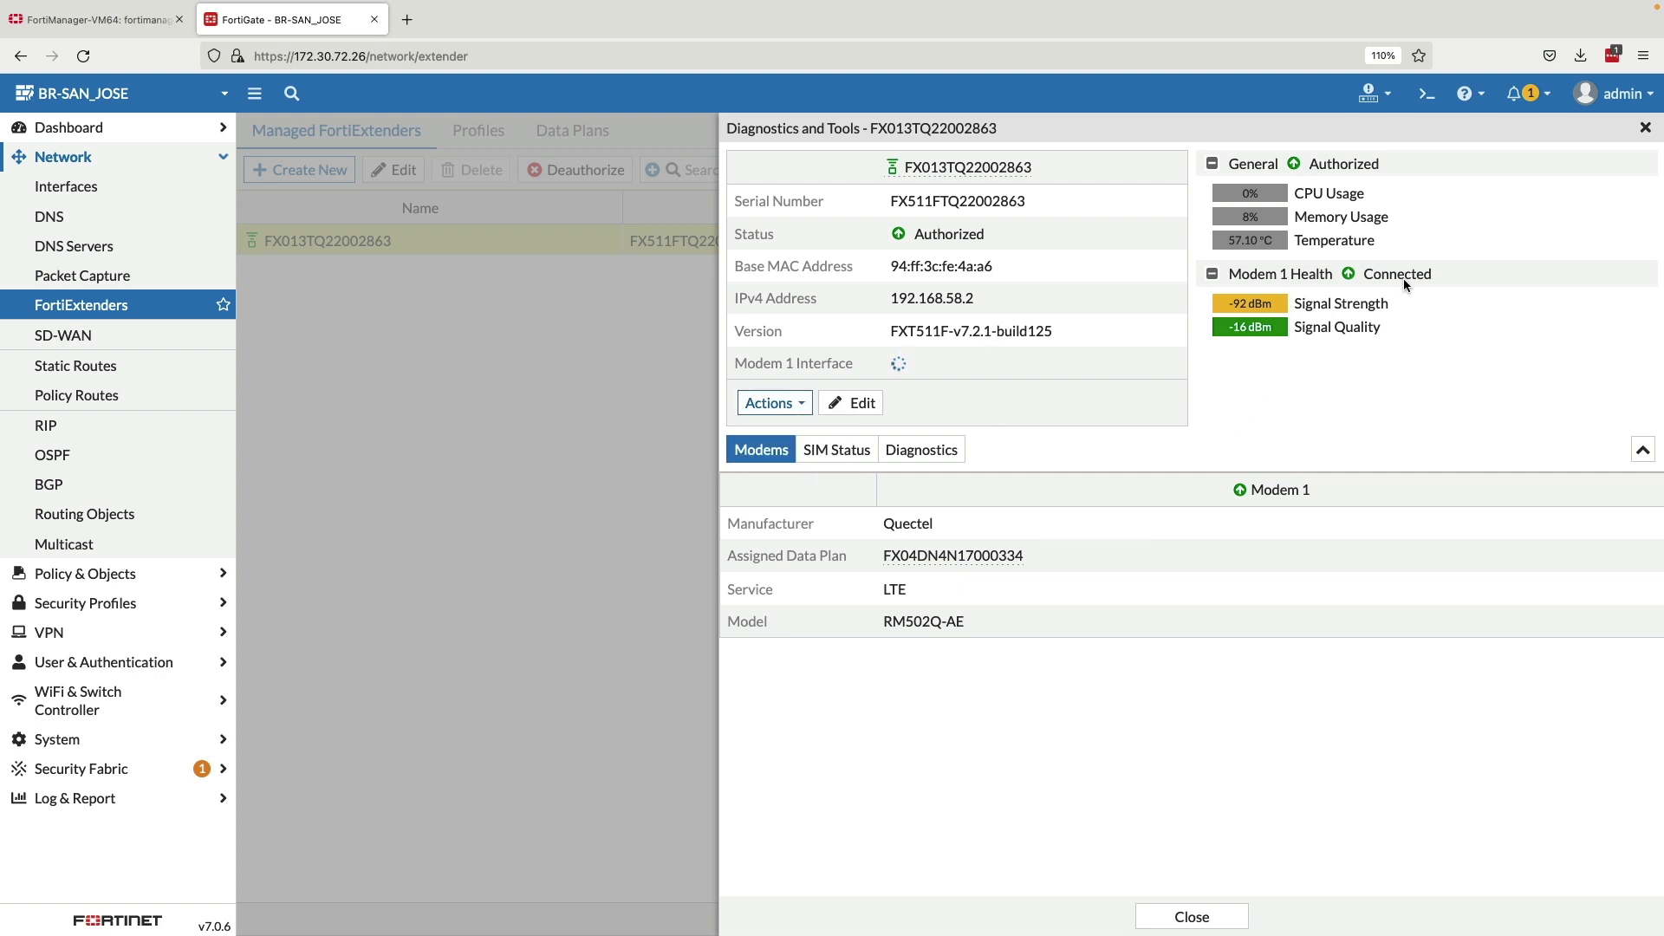
pyautogui.click(1645, 129)
# - Browse the FortiExtender Profiles and Data Plans tabs, then return to Managed FortiExtenders
pyautogui.click(471, 143)
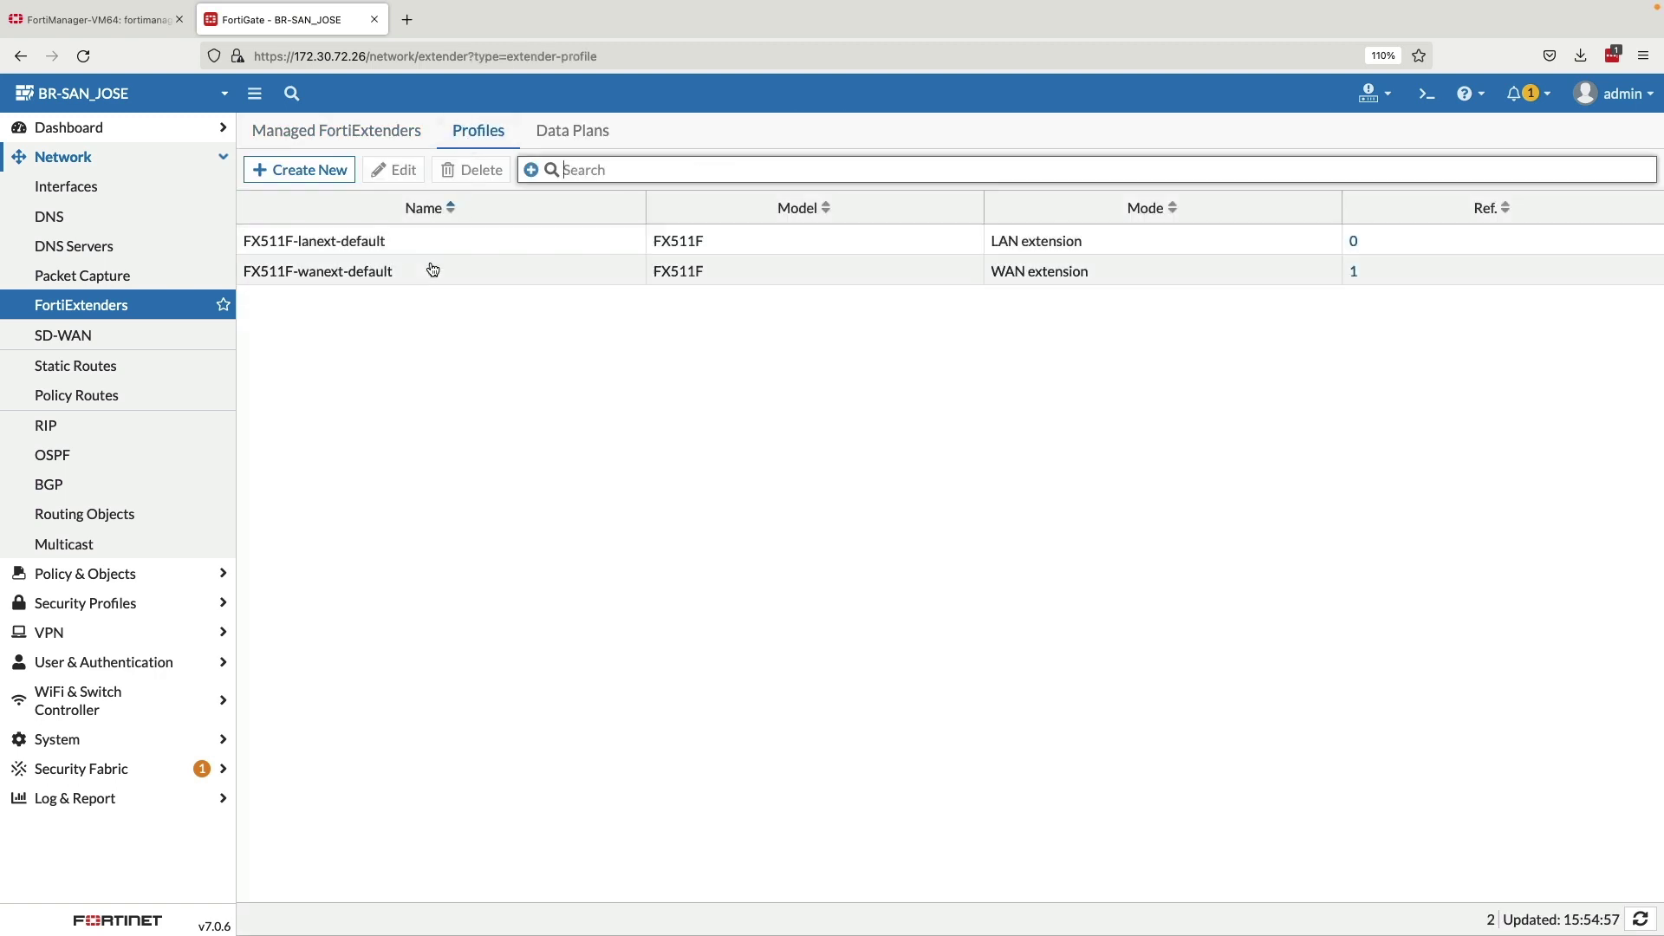
pyautogui.click(560, 146)
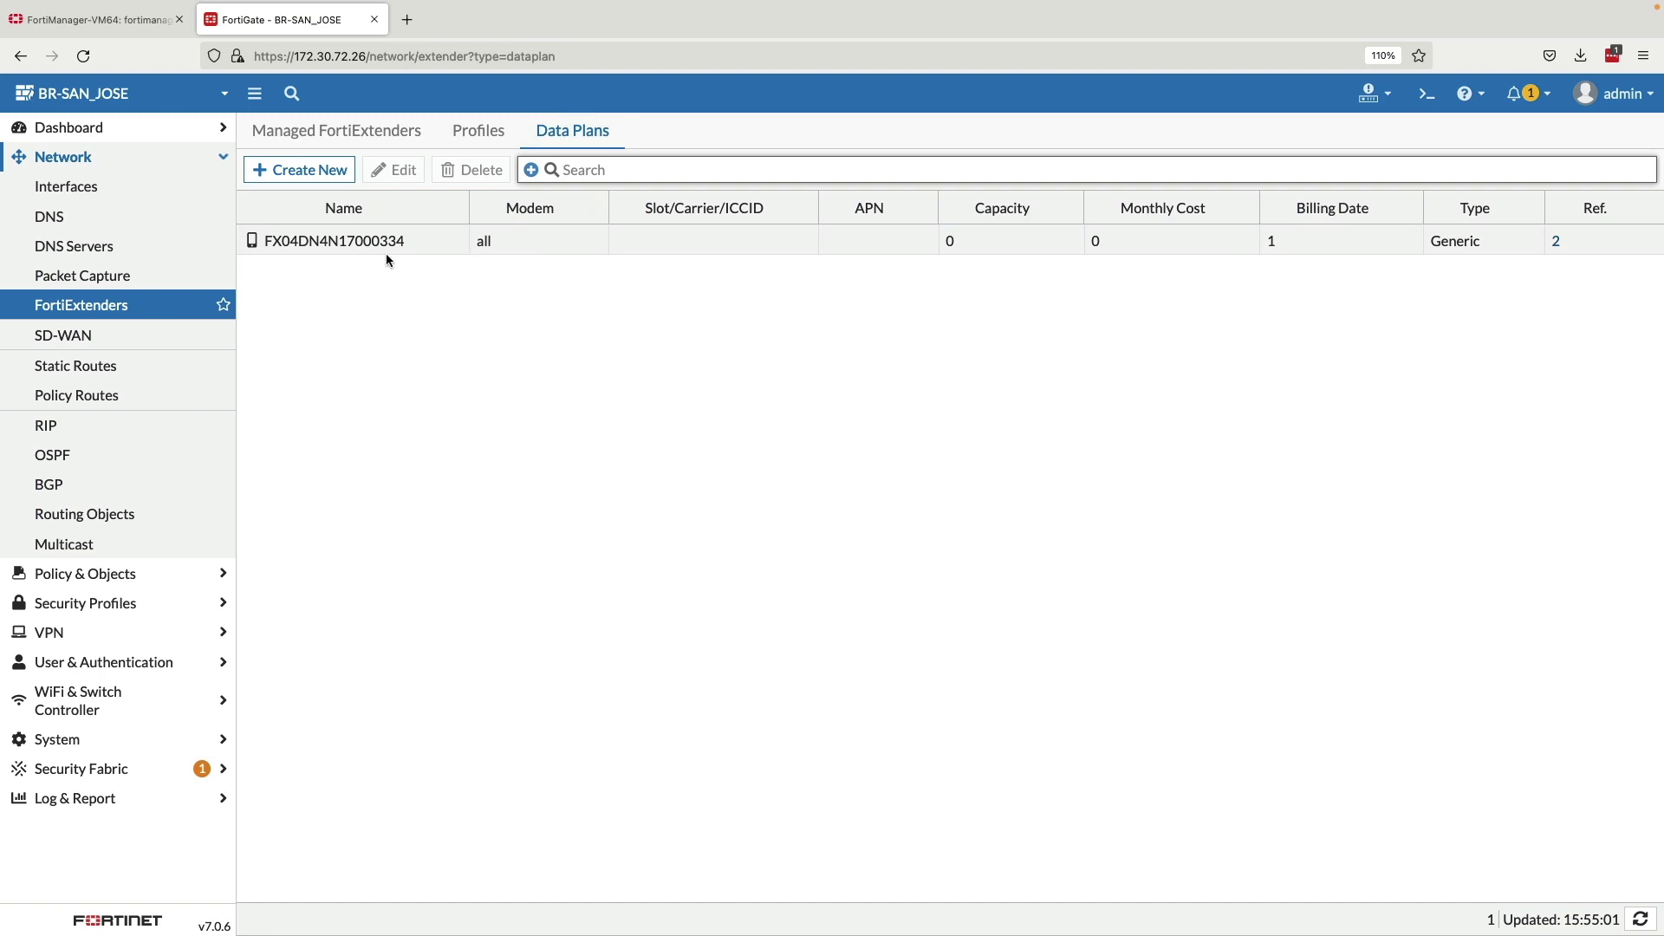
pyautogui.click(325, 143)
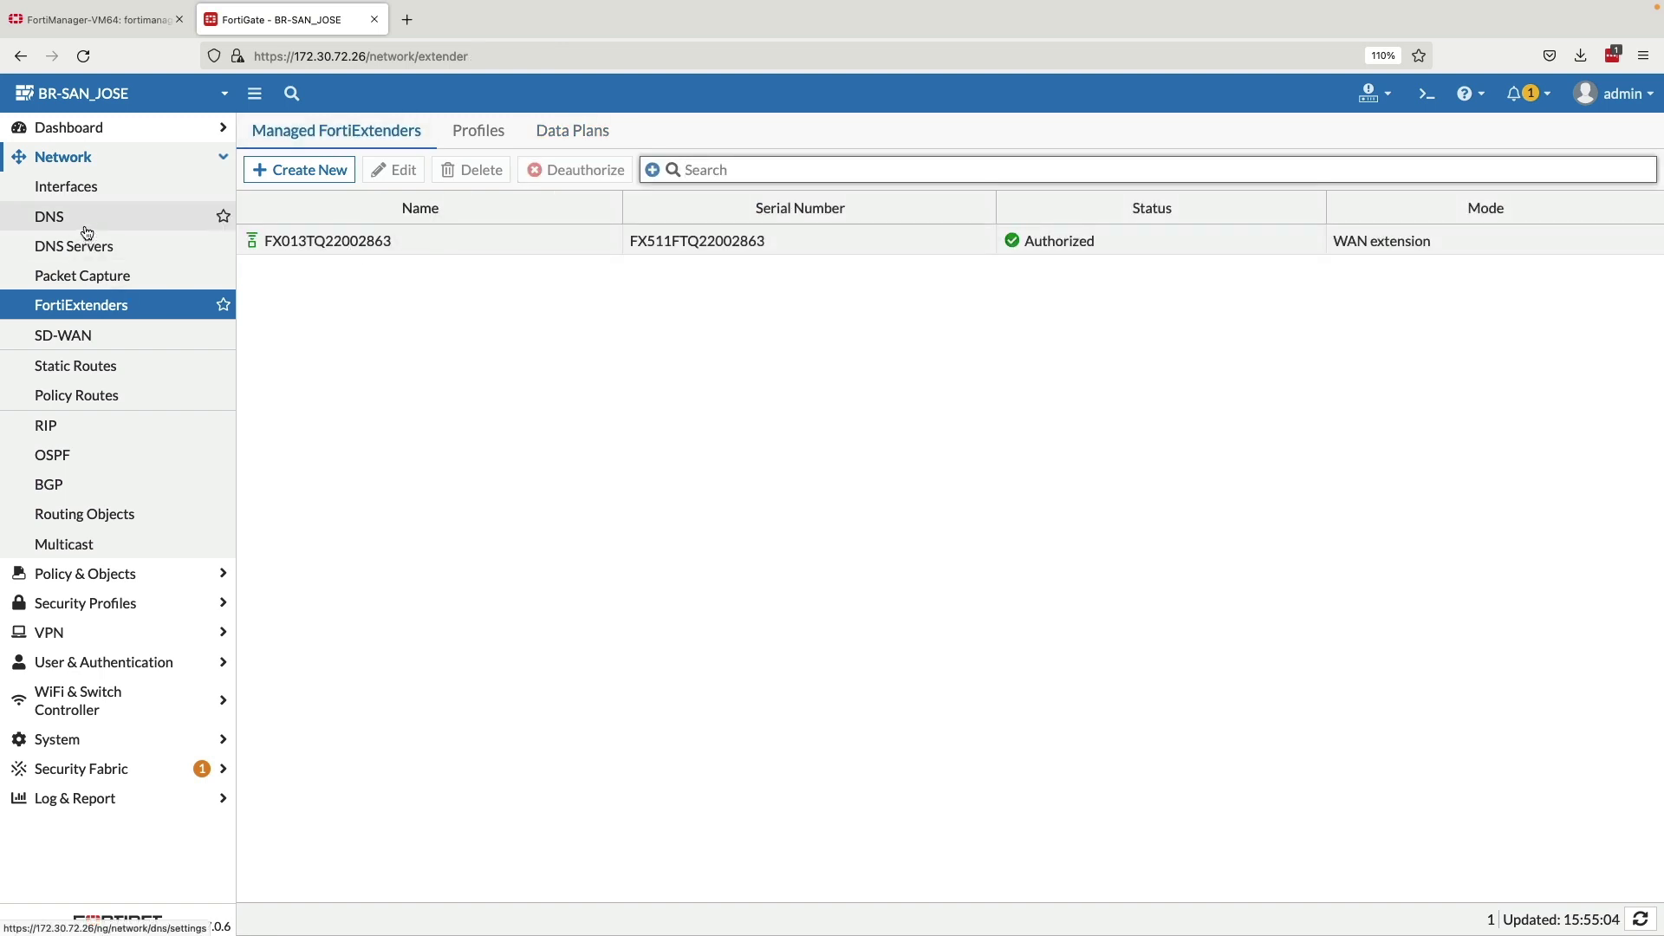
# - Check the FEX5G interface (10.35.31.209, gateway 10.35.31.210), then view the SD-WAN Zones page
pyautogui.click(77, 187)
pyautogui.doubleClick(407, 381)
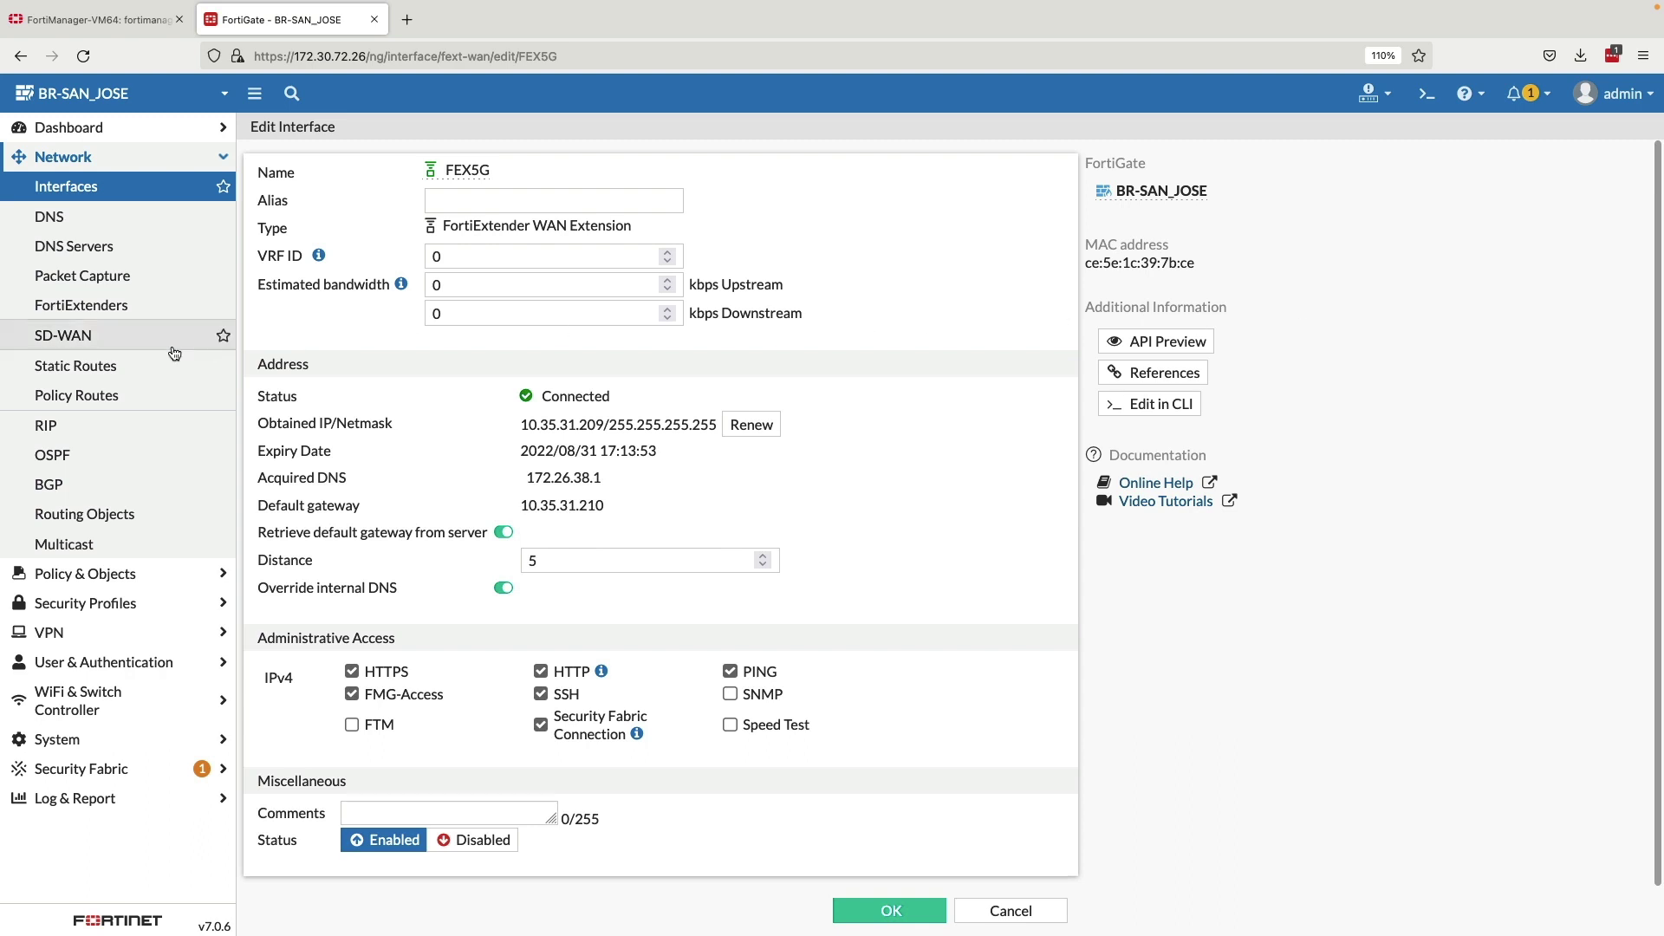
pyautogui.click(73, 344)
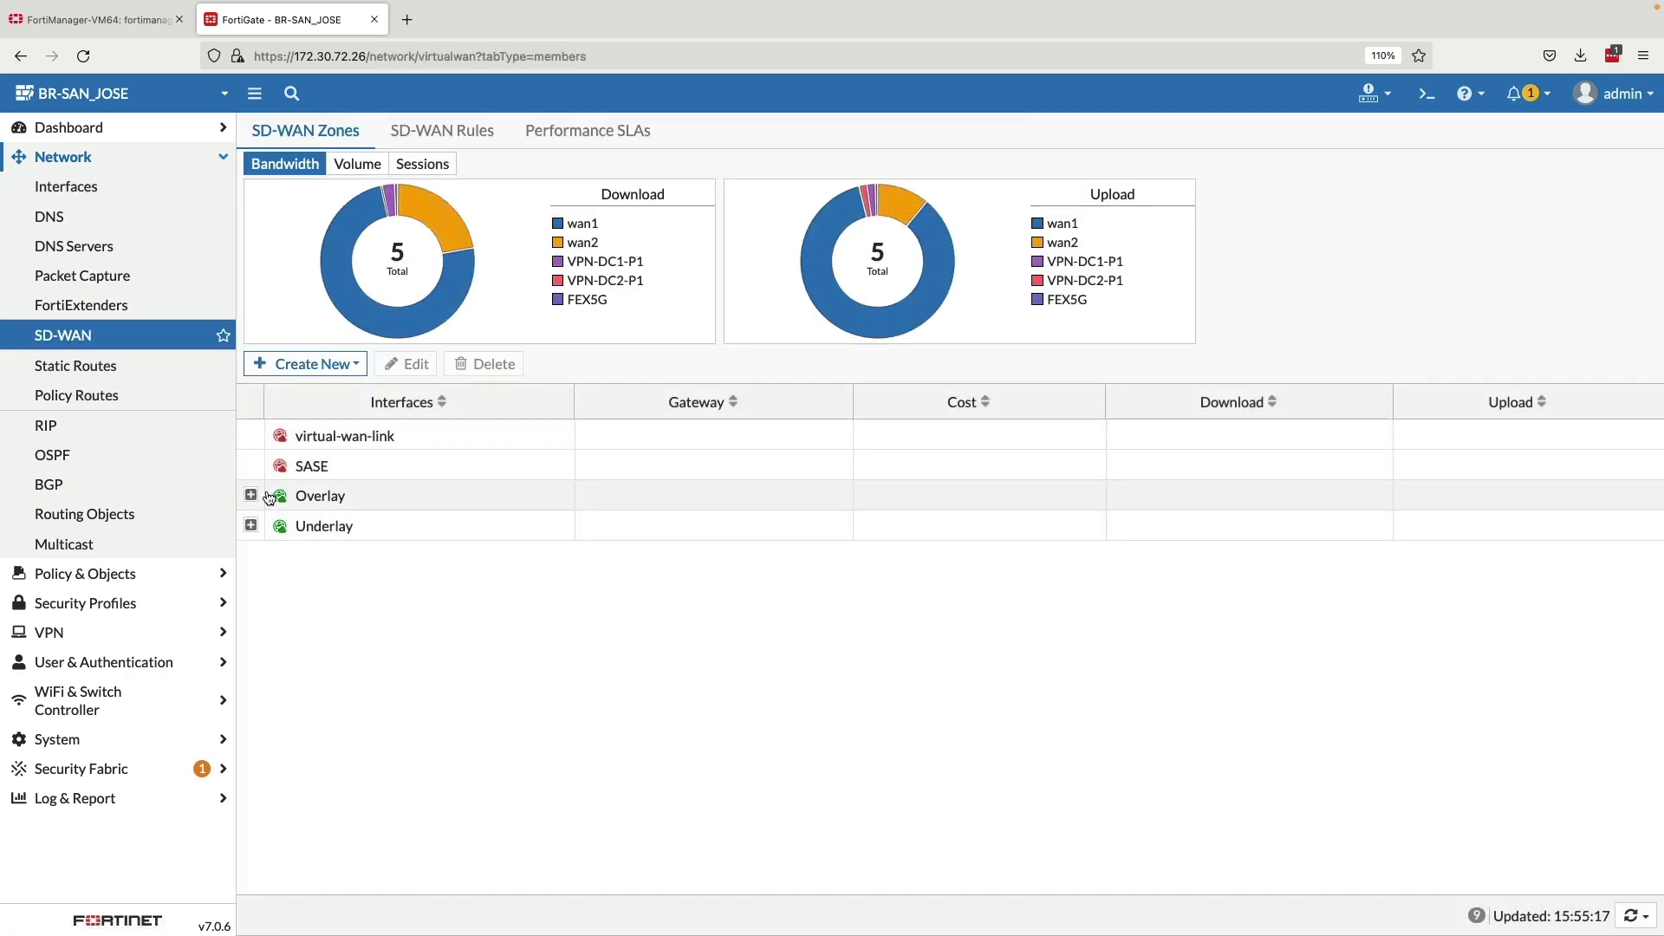
# - Inspect FEX5G's Underlay member settings (gateway 10.35.31.210, cost 20, priority 1) without changing them
pyautogui.click(252, 495)
pyautogui.click(258, 583)
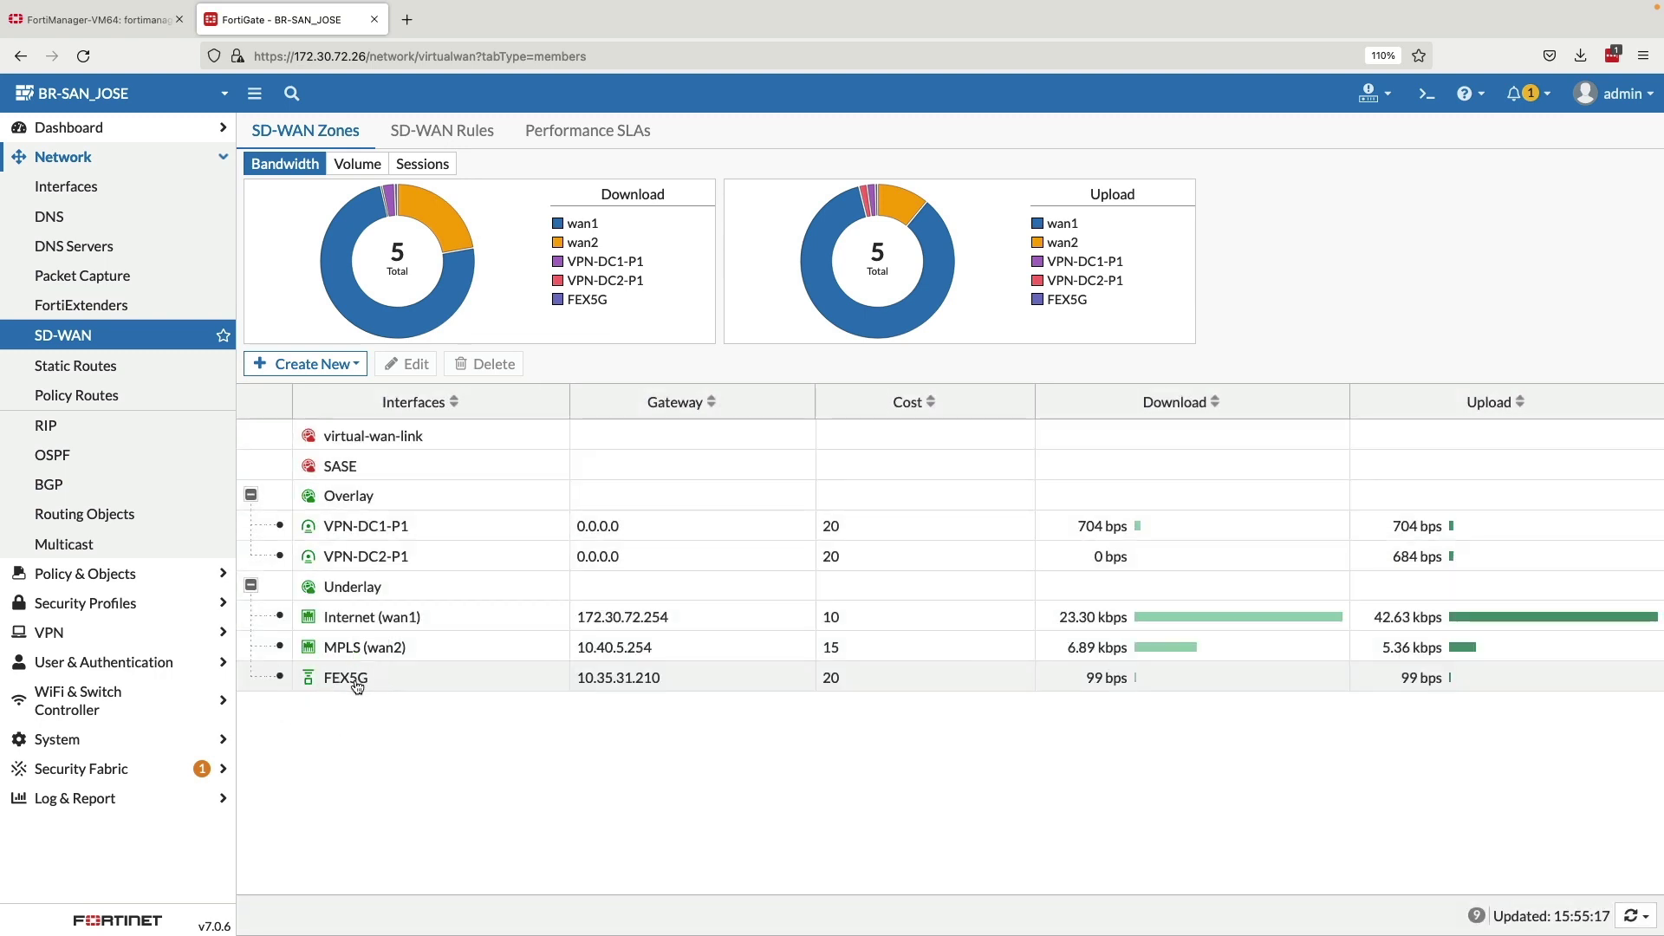
pyautogui.moveTo(357, 685)
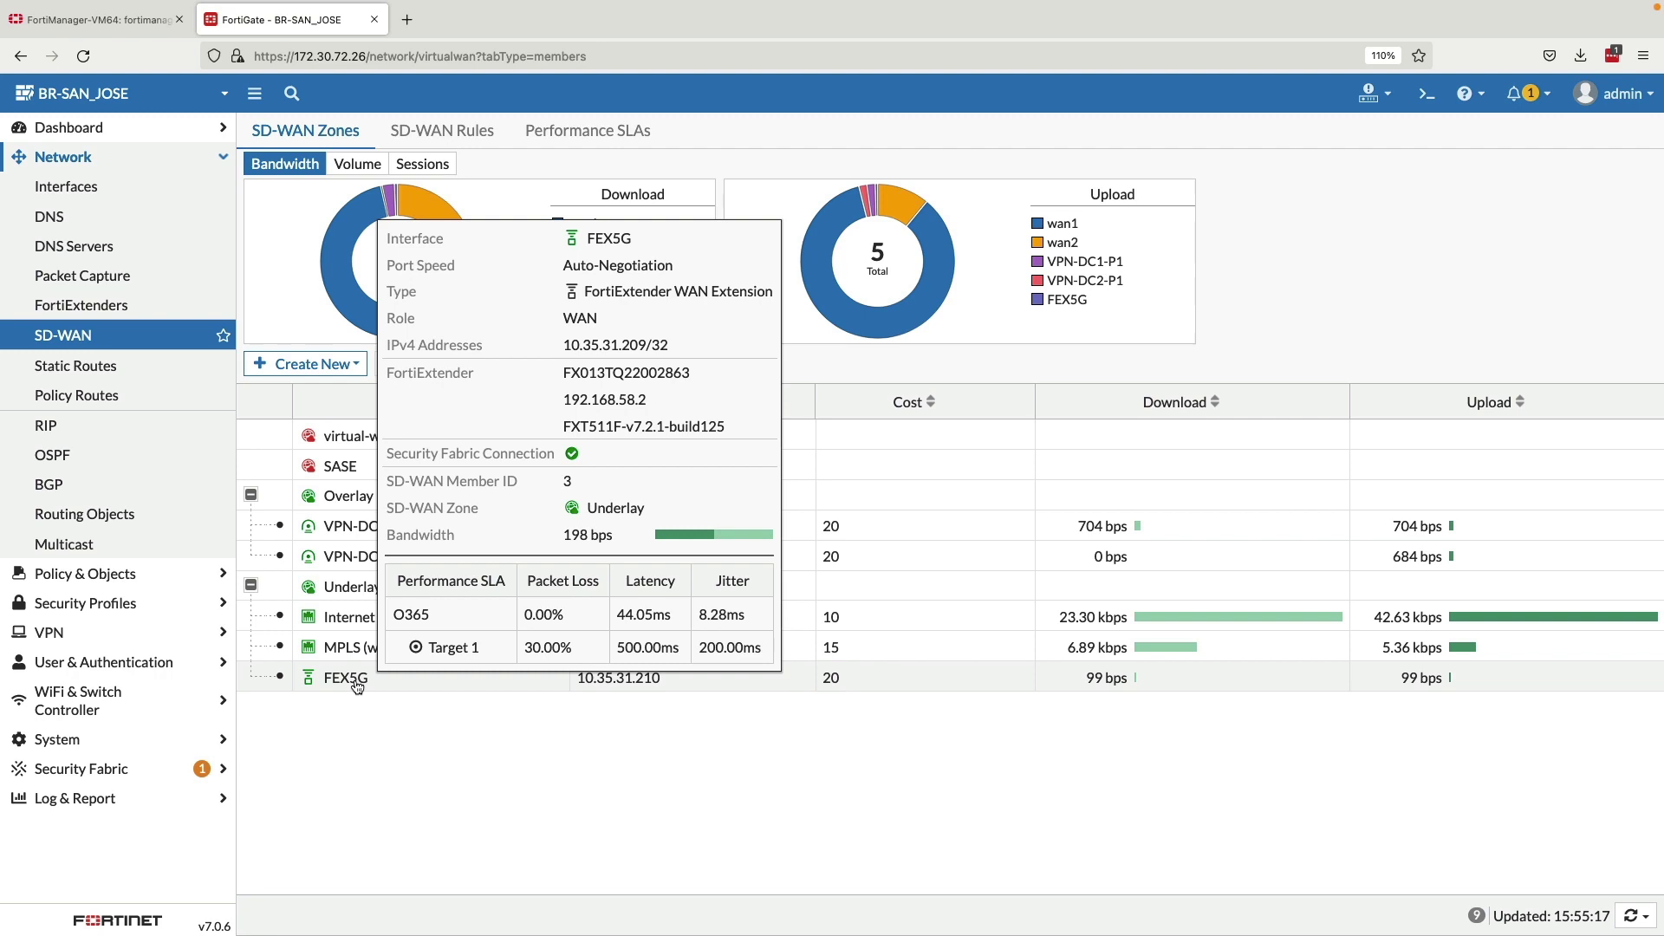
pyautogui.doubleClick(381, 685)
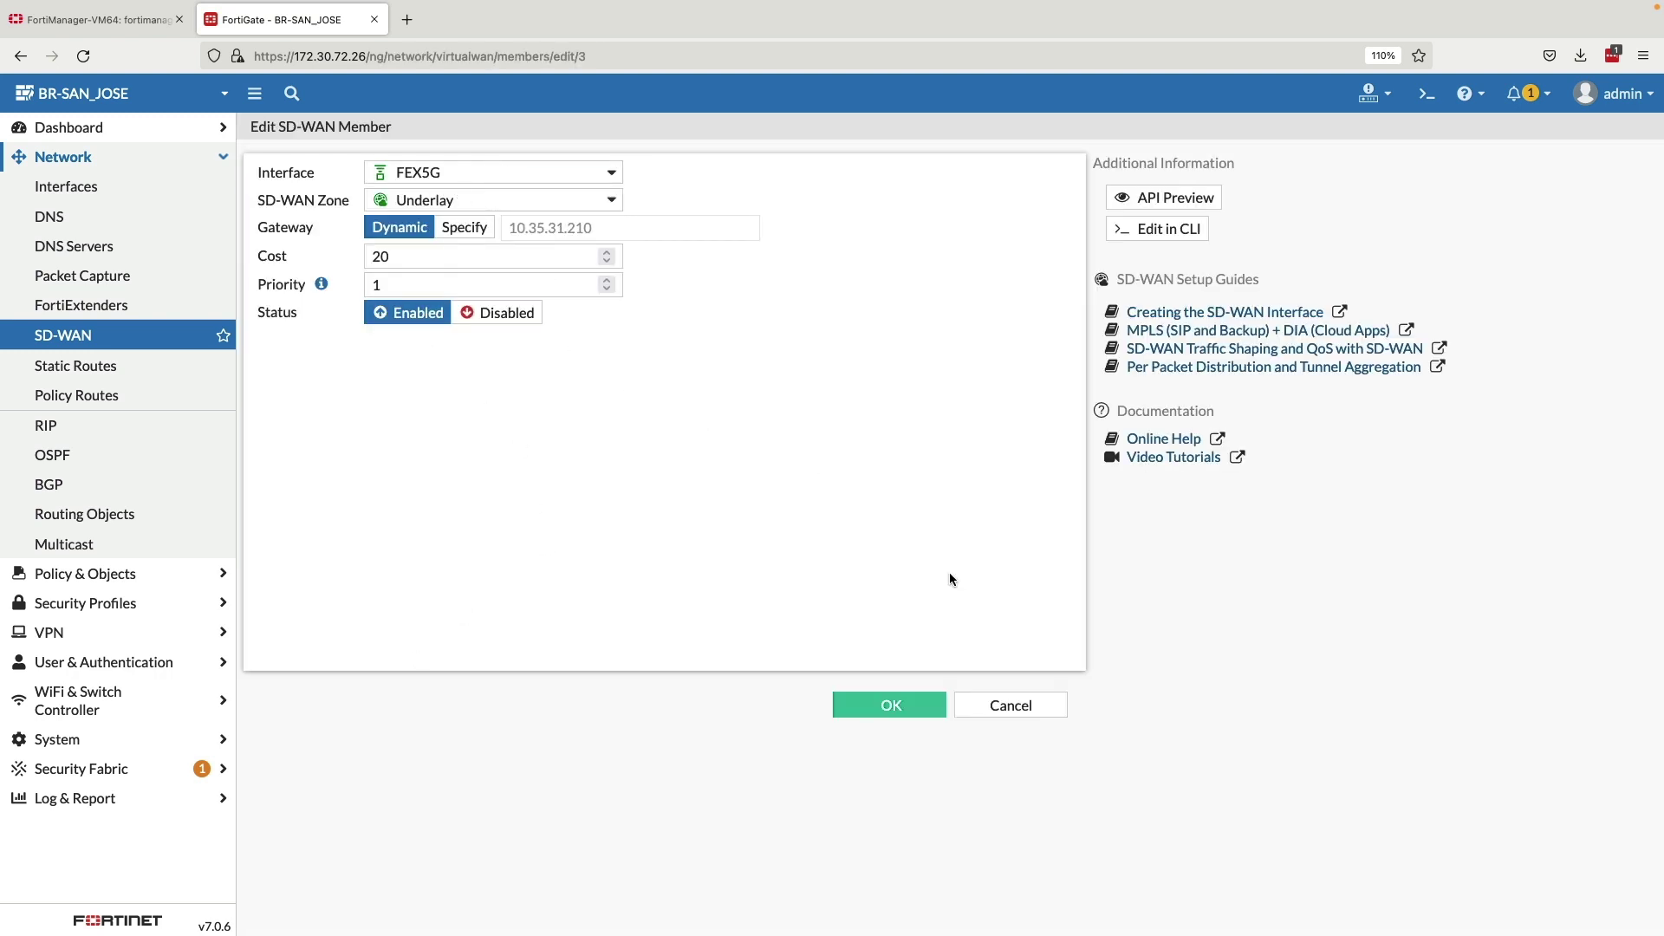
pyautogui.click(1003, 715)
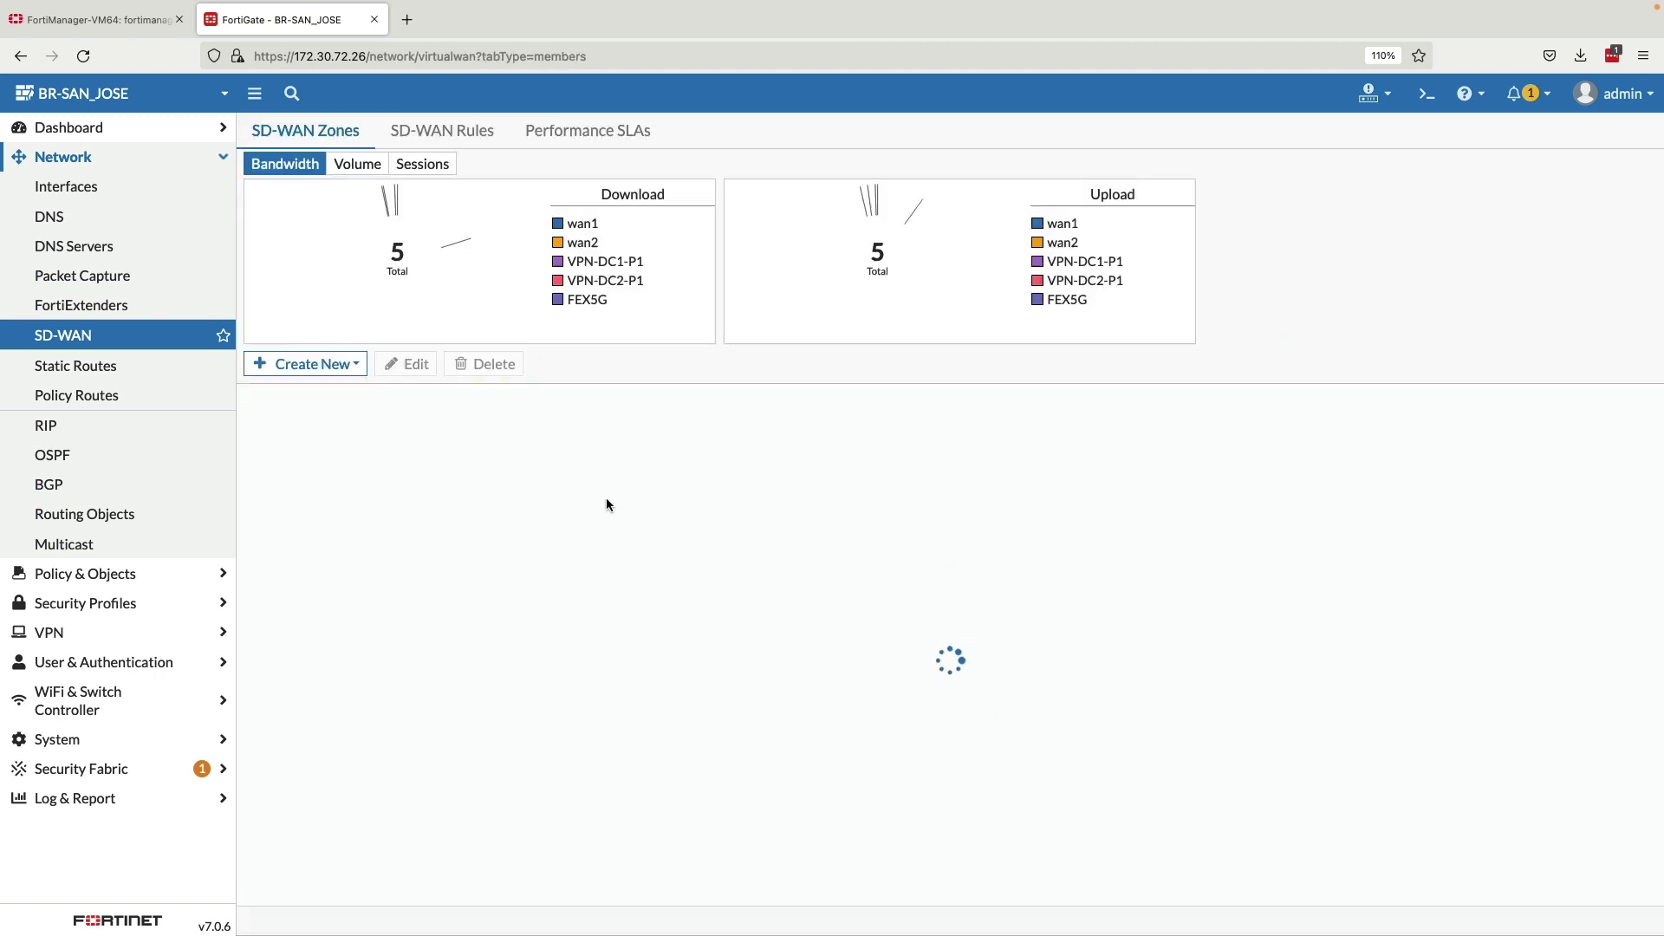
# - Review the O365 SLA's packet loss, latency and jitter charts: FEX5G shows 0.00% loss, 44.49 ms latency
pyautogui.click(558, 132)
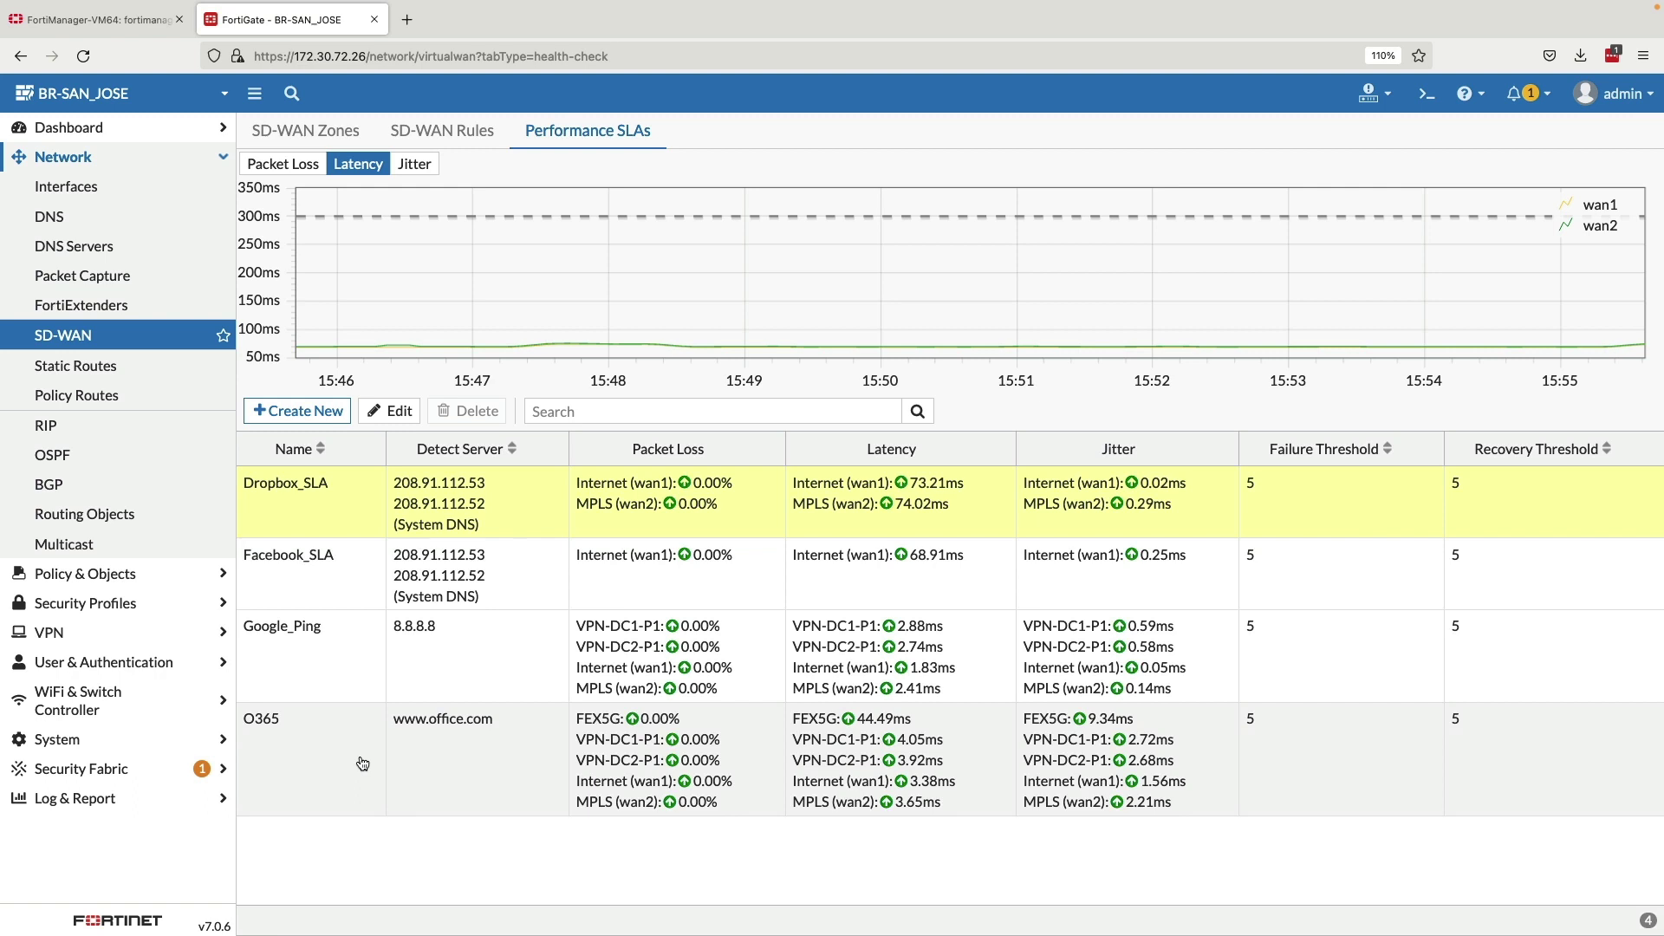
pyautogui.click(362, 763)
pyautogui.moveTo(646, 726)
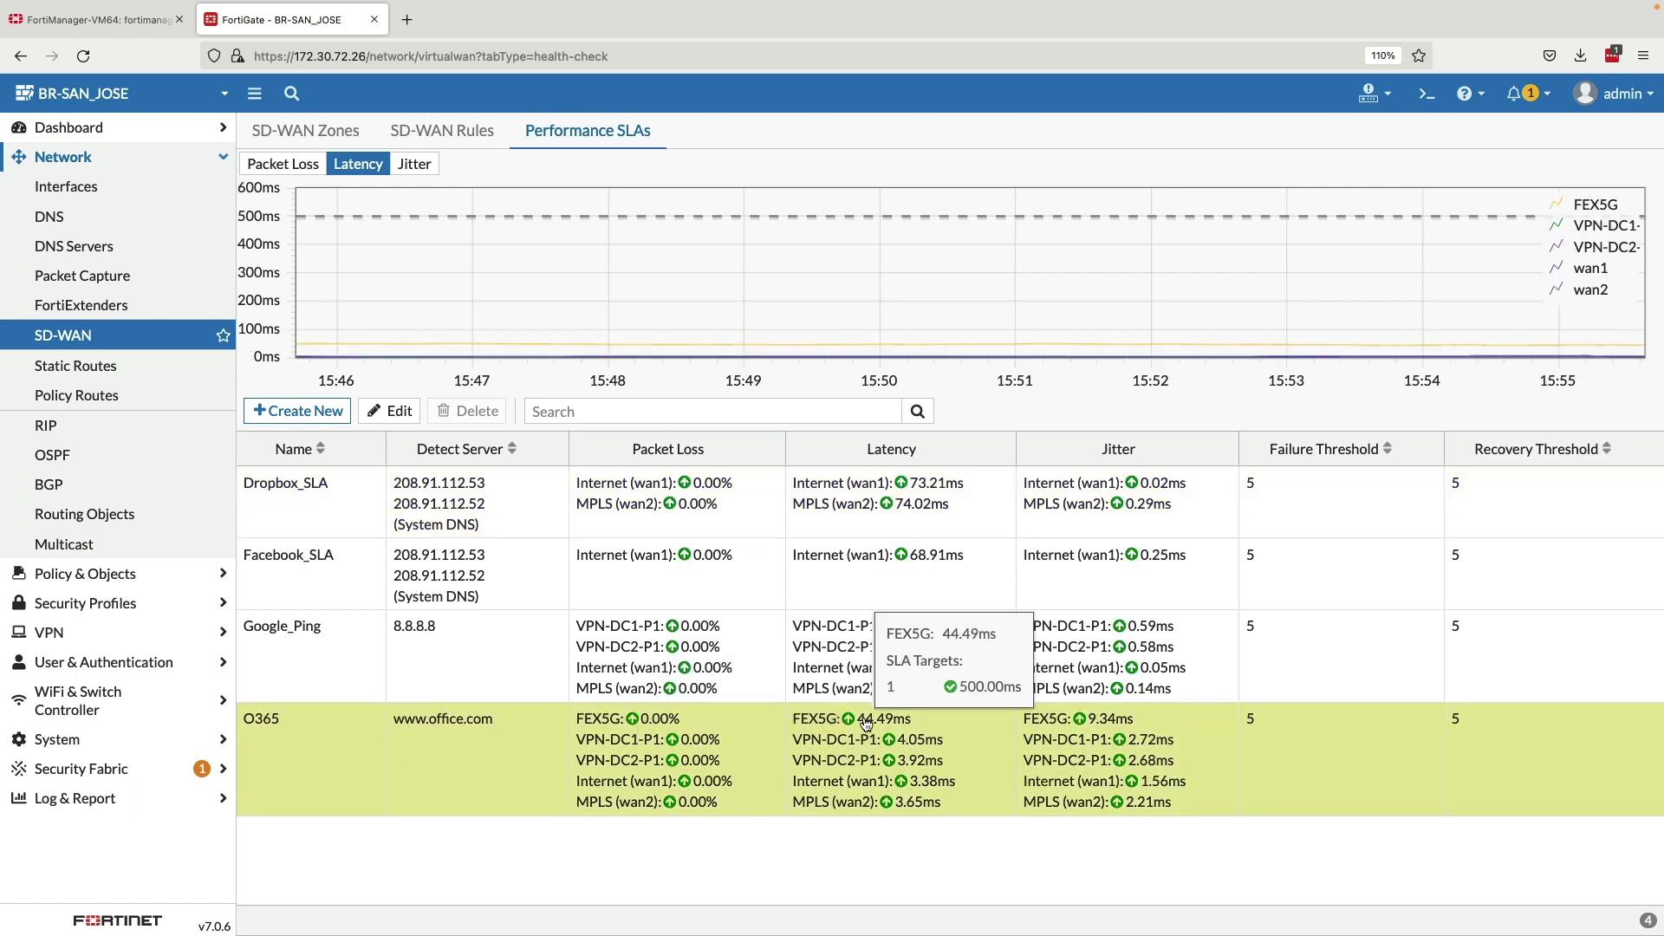
pyautogui.click(288, 164)
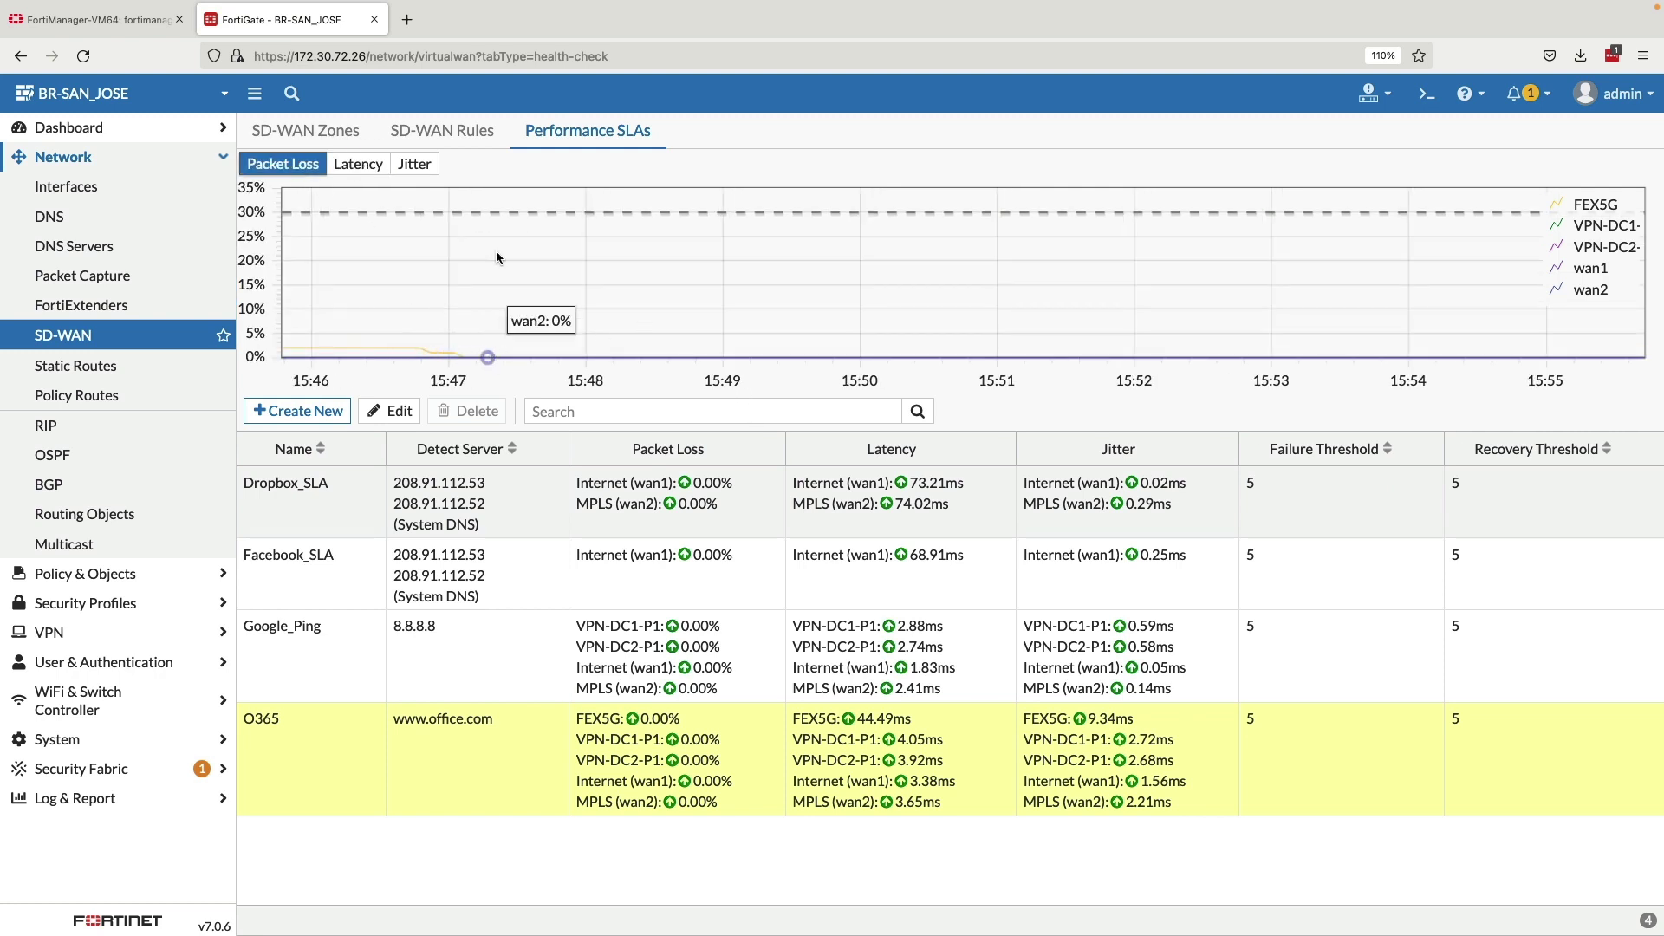
pyautogui.click(360, 164)
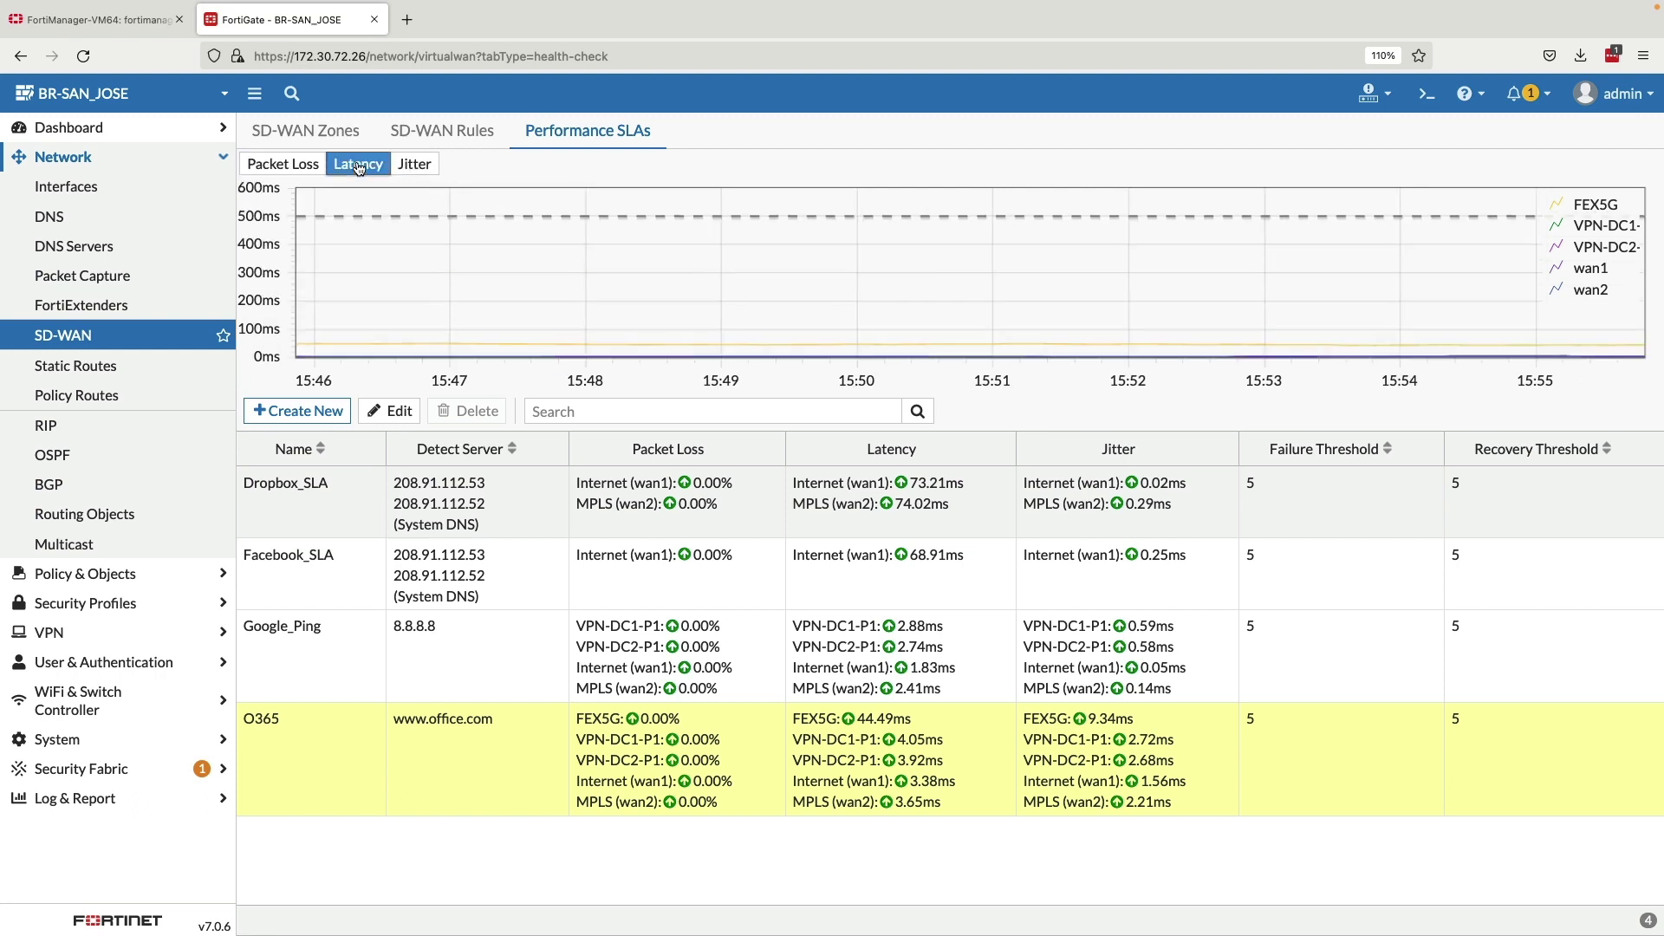
pyautogui.moveTo(457, 347)
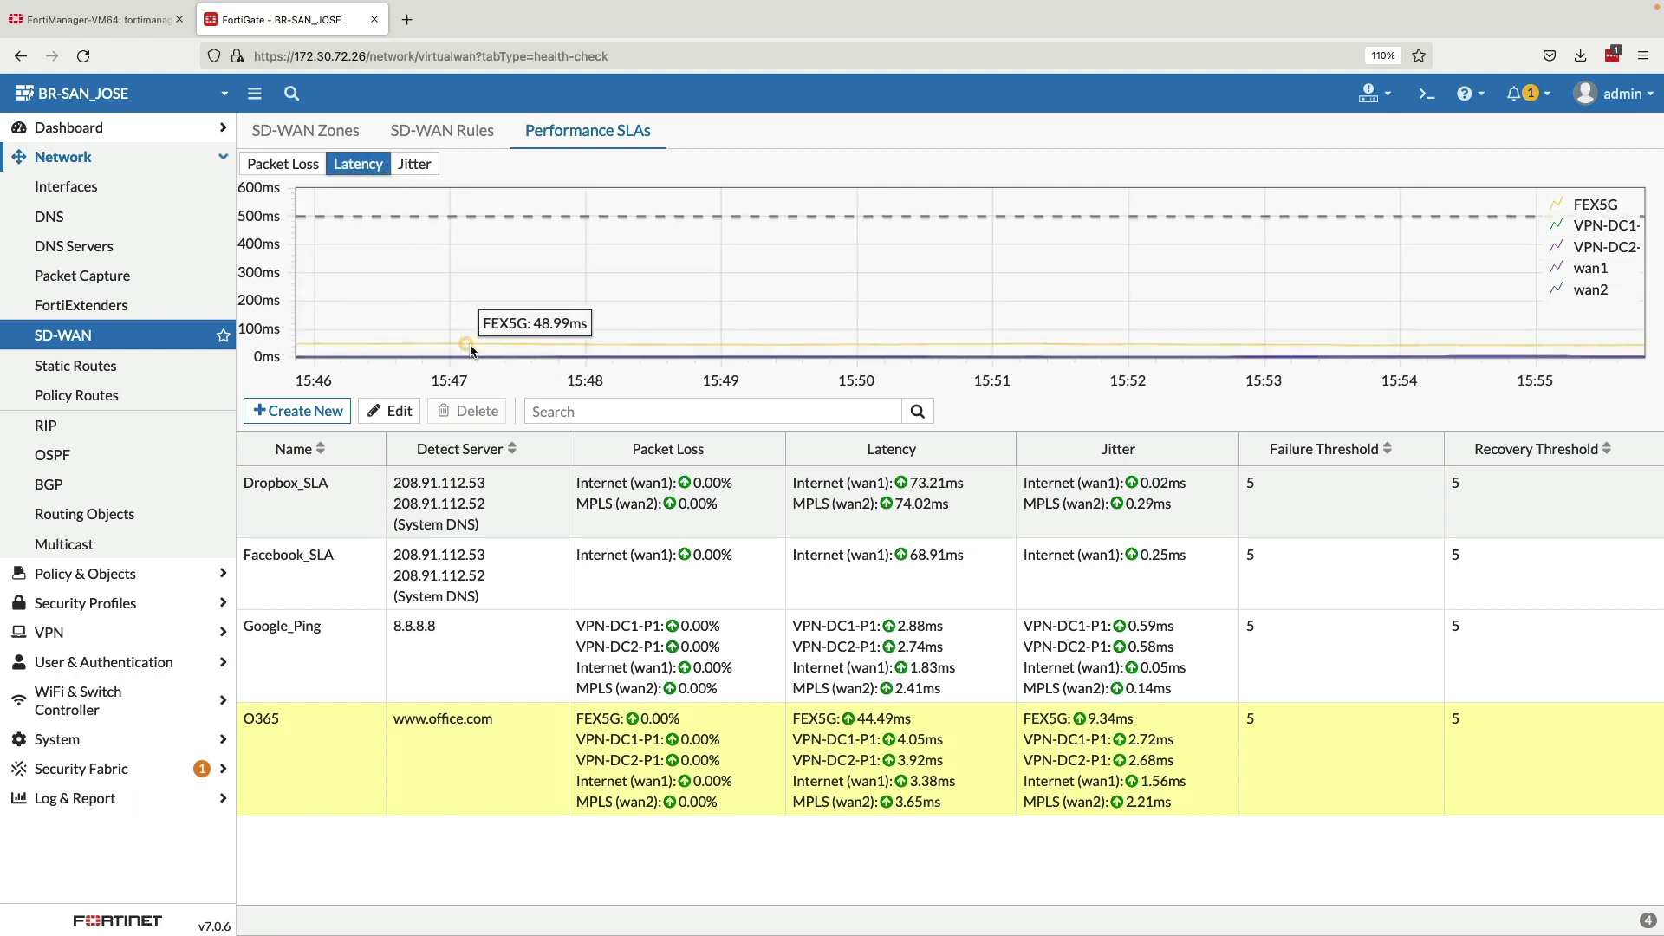
pyautogui.click(414, 164)
pyautogui.moveTo(481, 359)
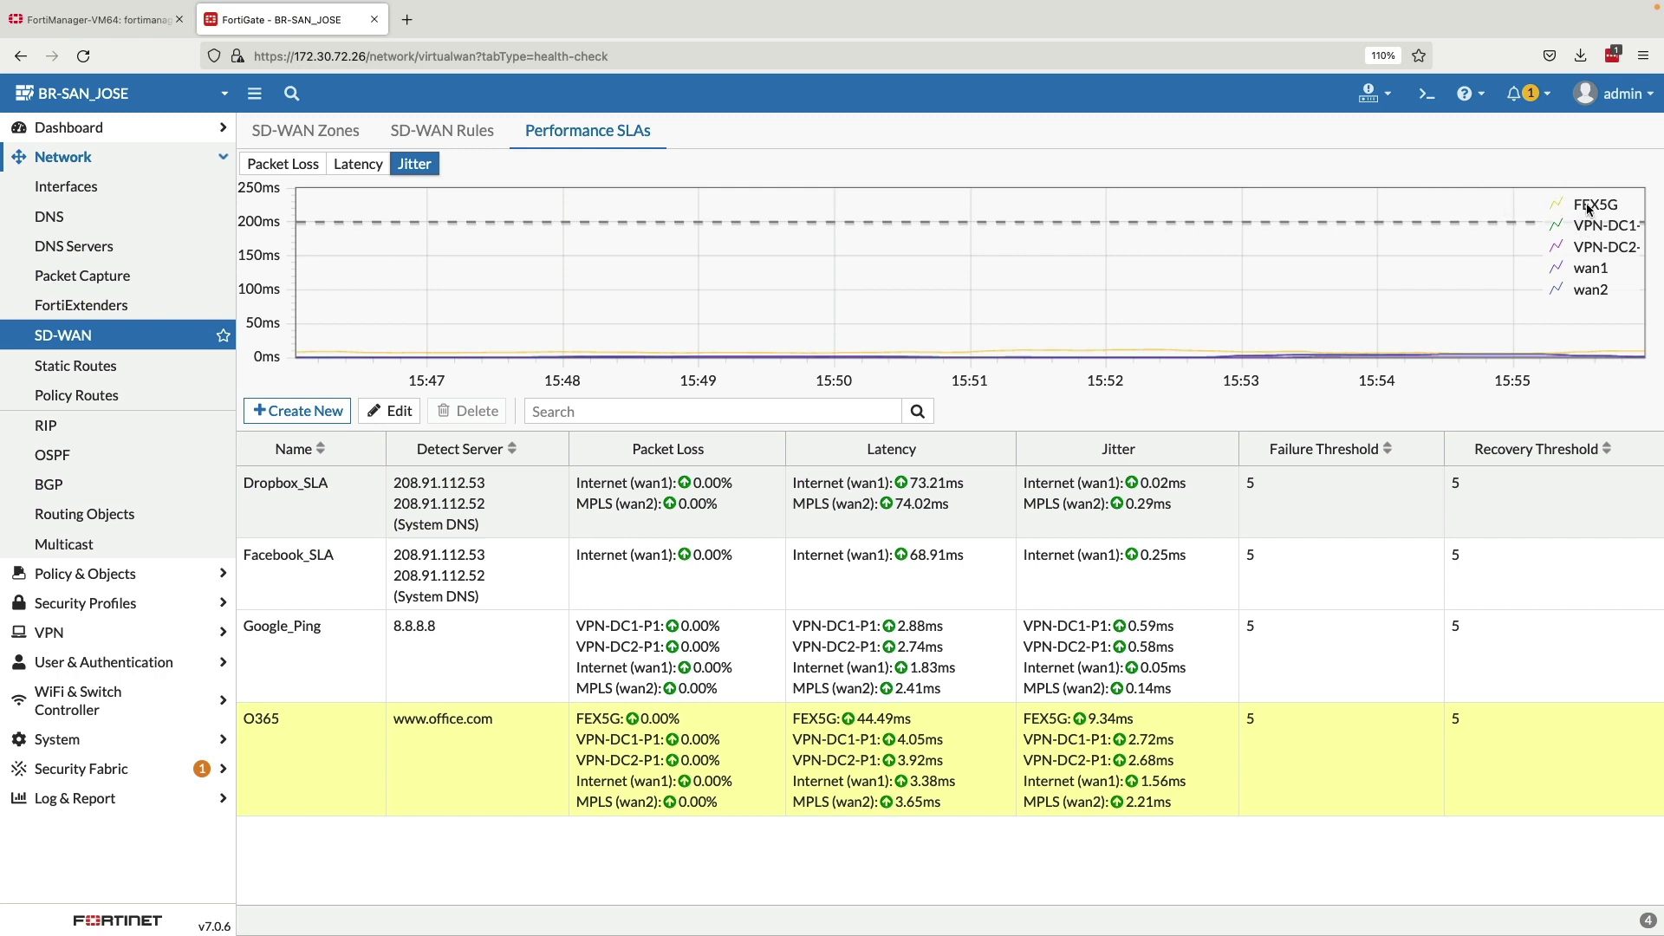
pyautogui.click(472, 139)
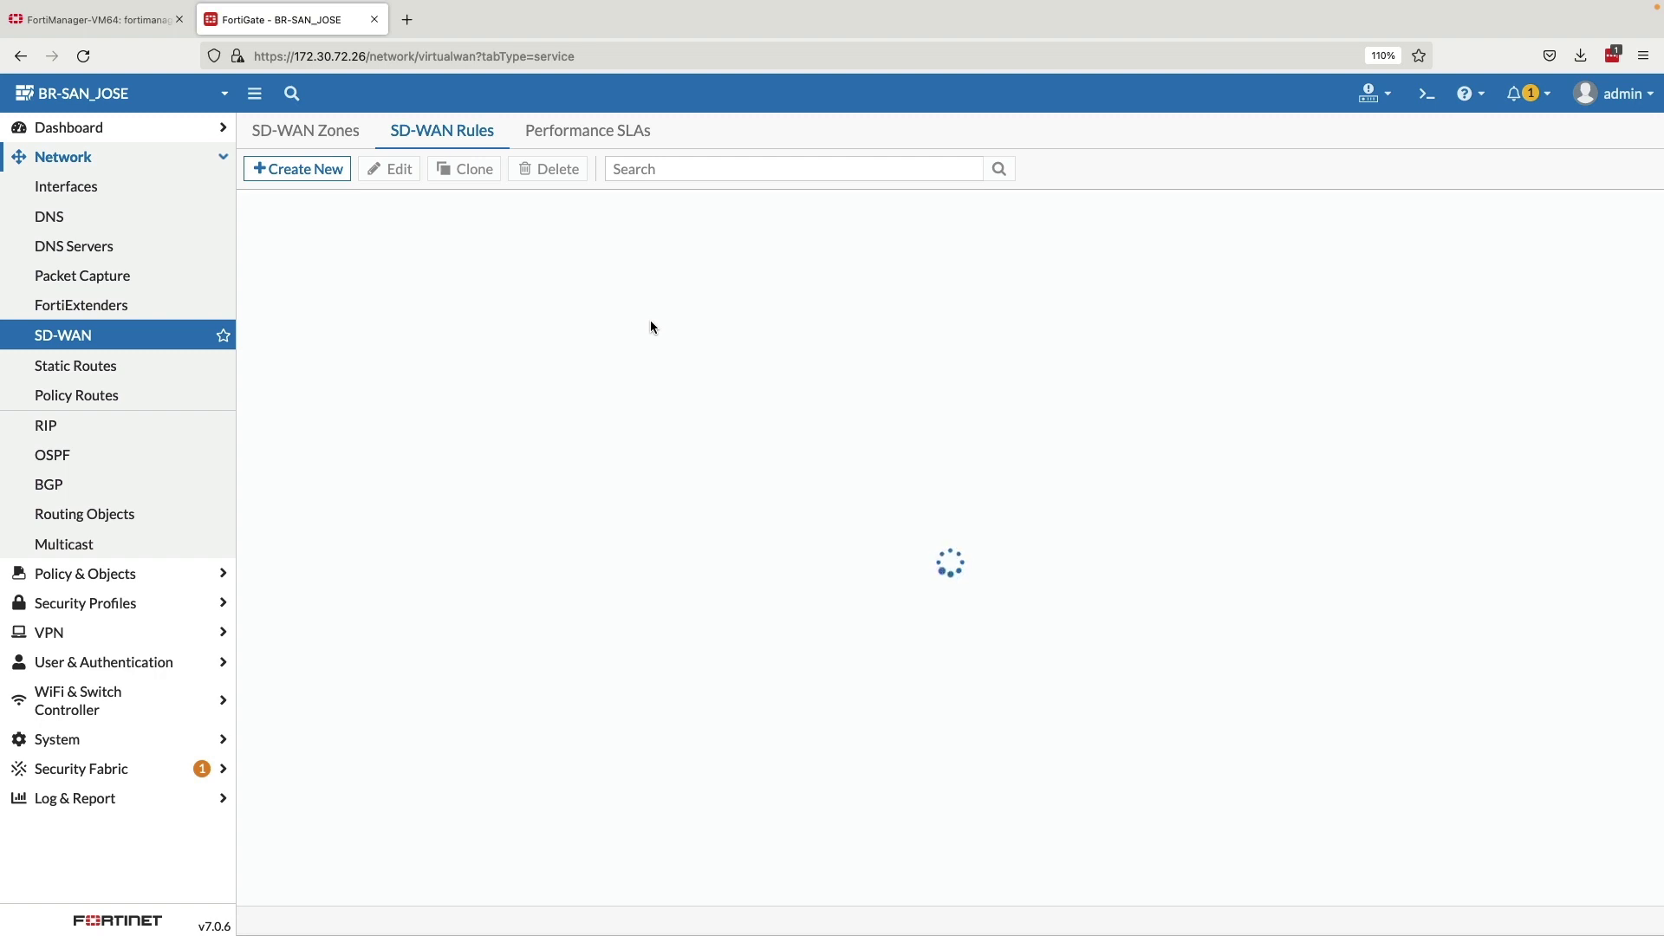
# - Open the Office365 rule and check FEX5G follows wan1 and wan2 under Lowest Cost (SLA) with target O365
pyautogui.click(623, 317)
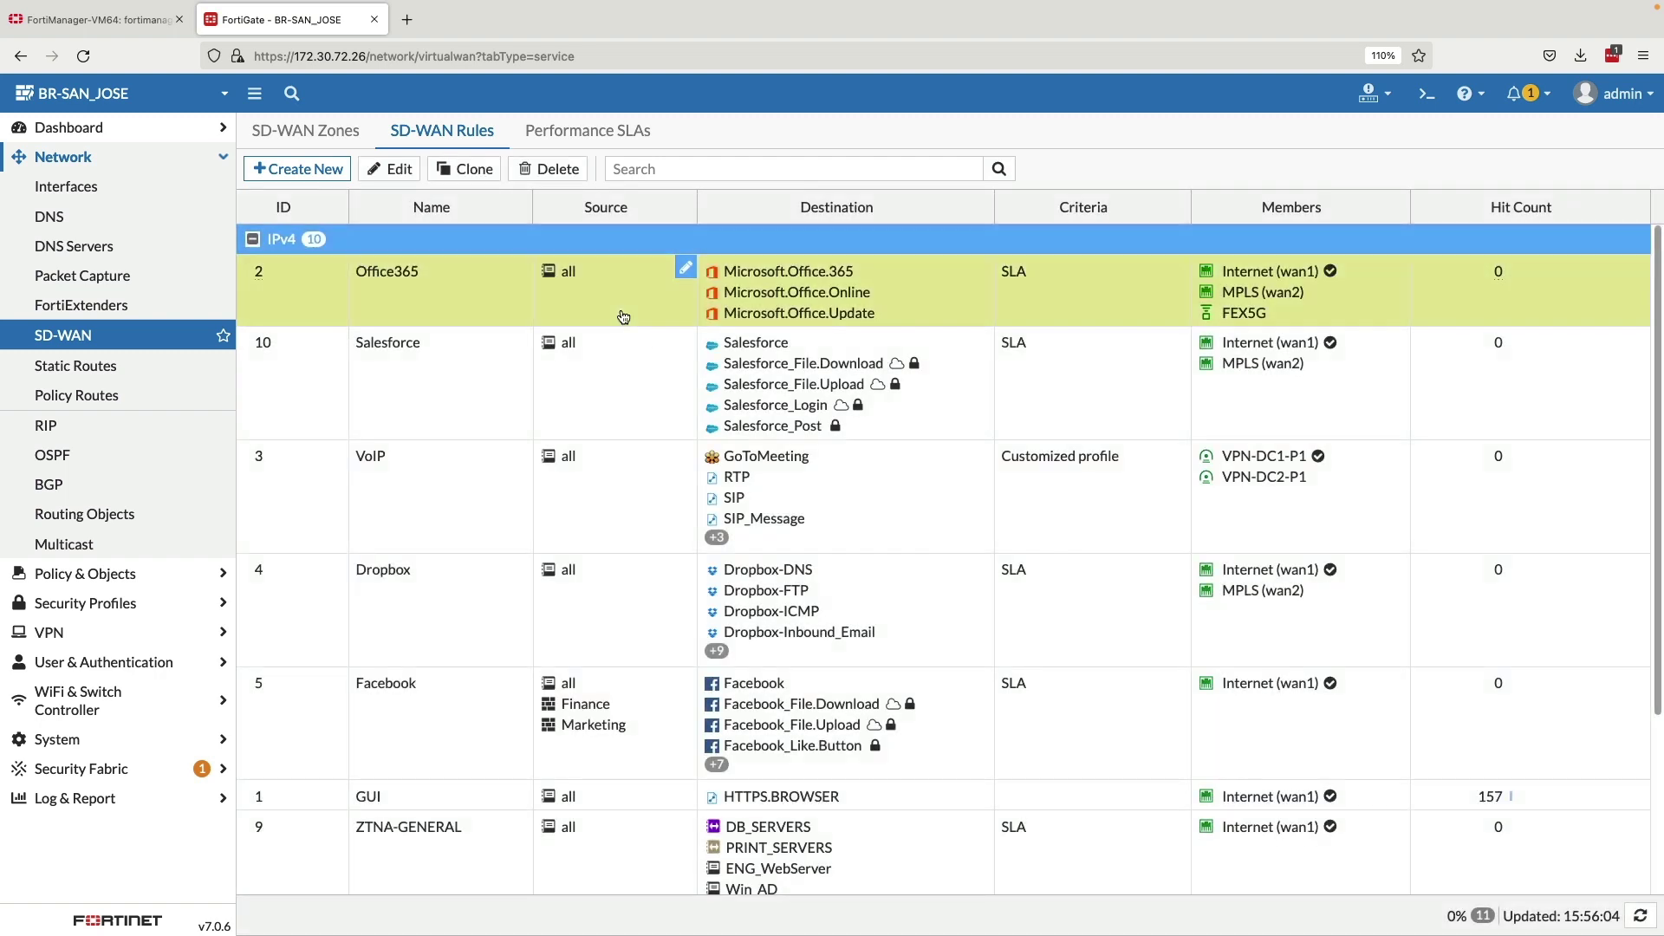
pyautogui.doubleClick(623, 316)
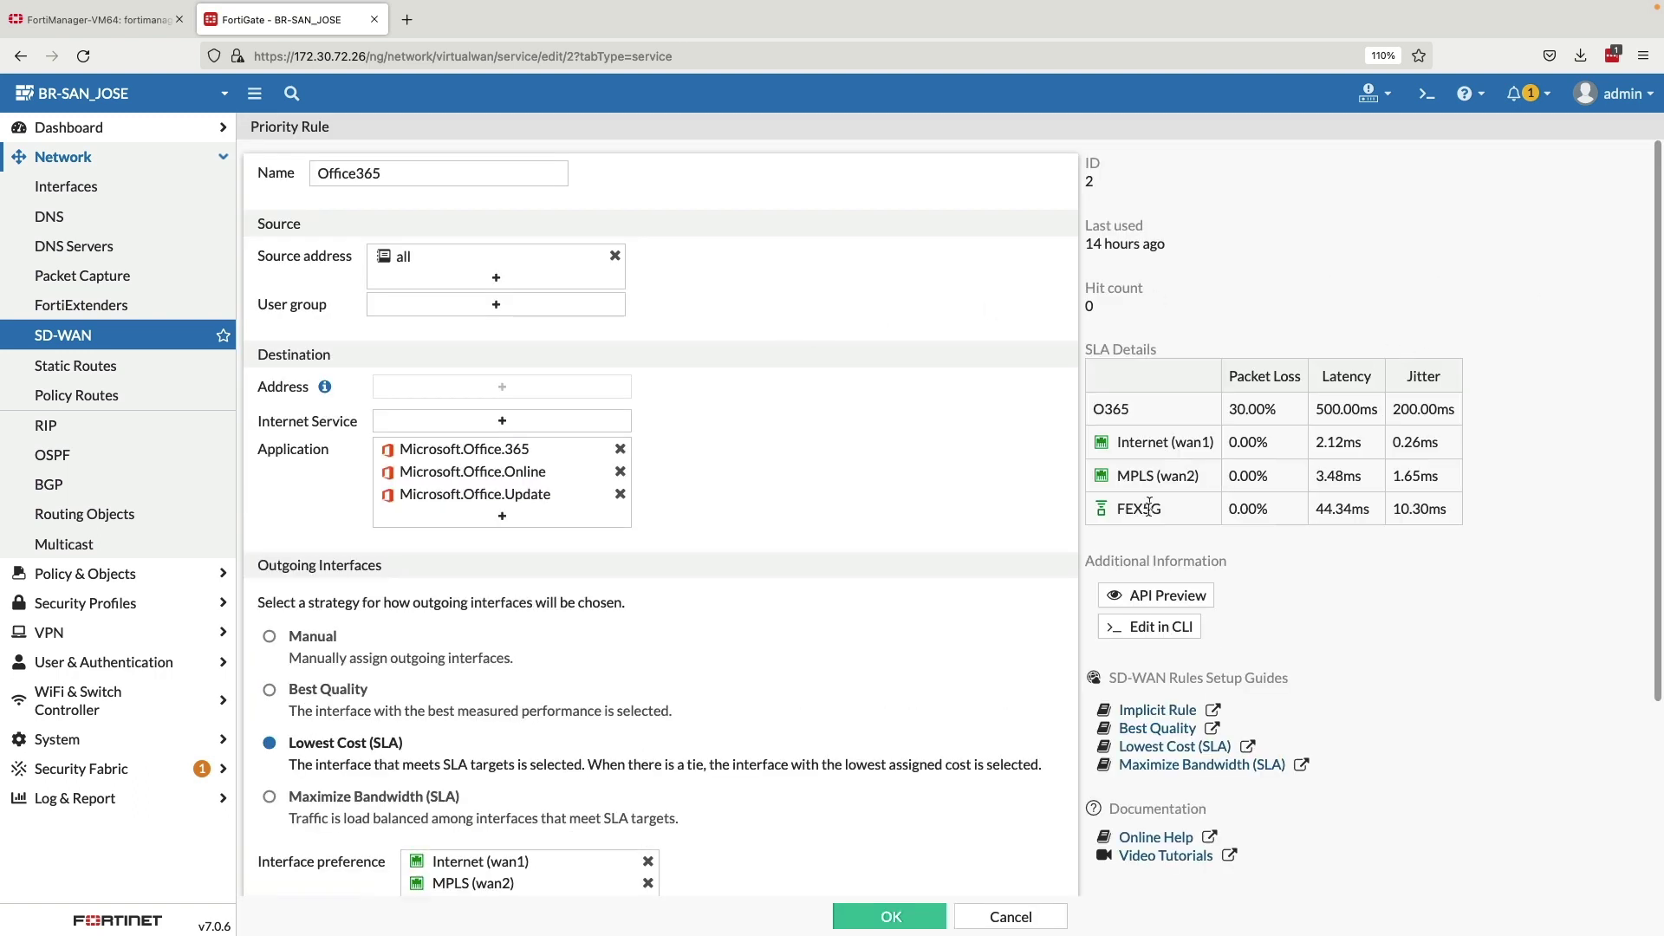
pyautogui.scroll(-3, 1655, 471)
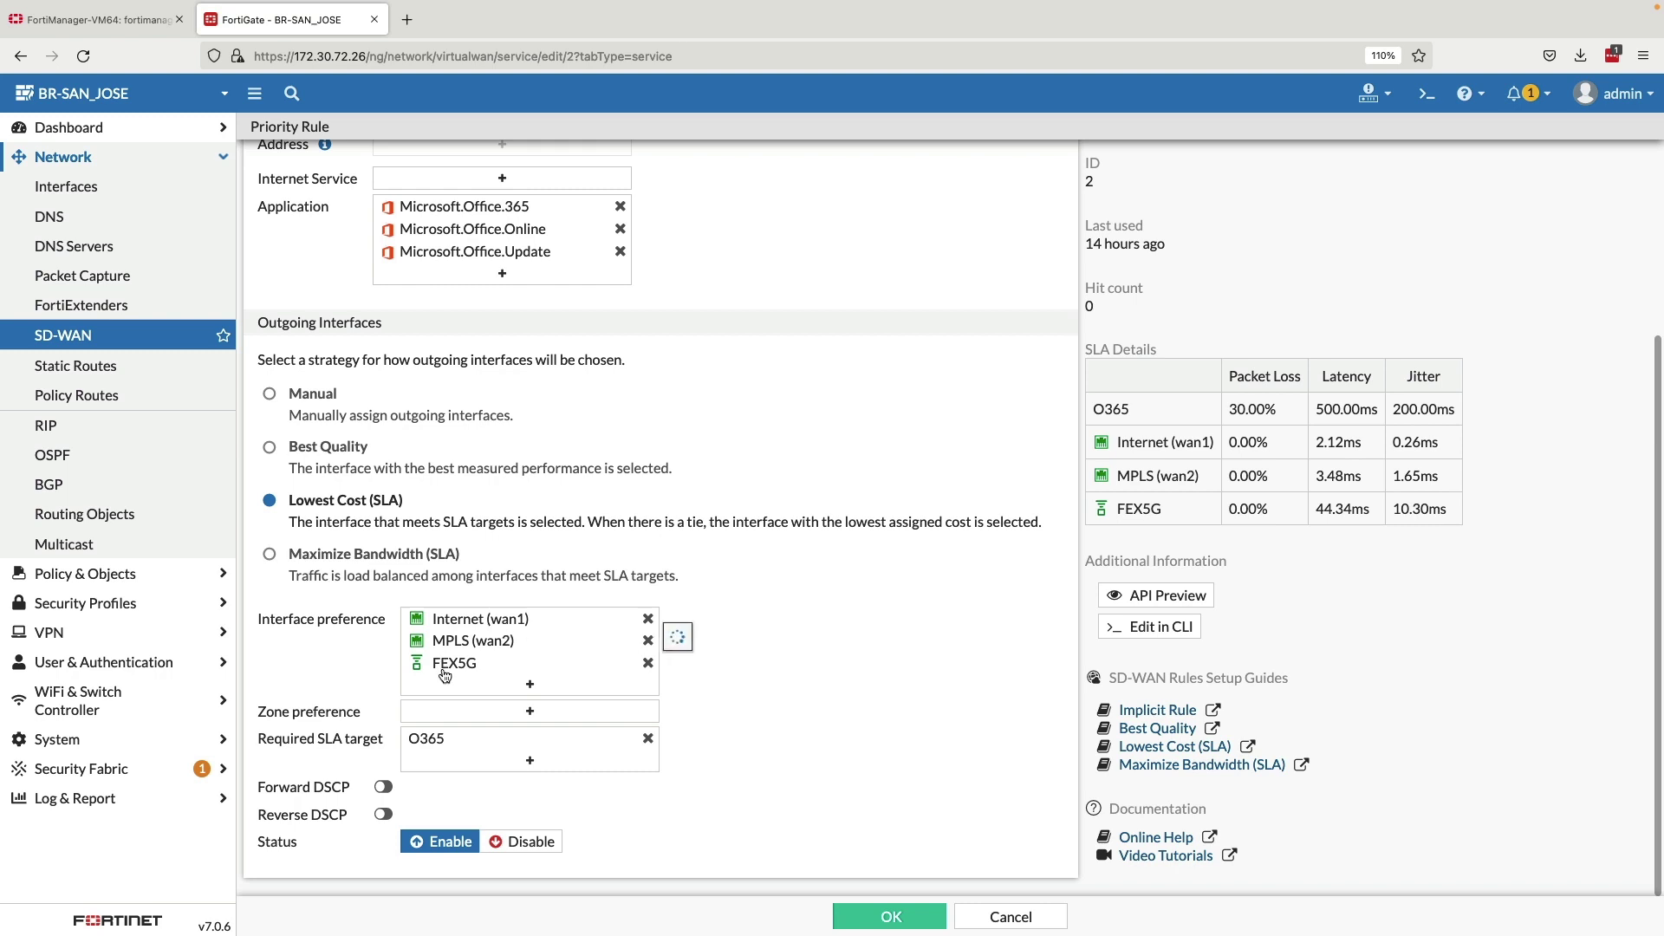
pyautogui.moveTo(444, 675)
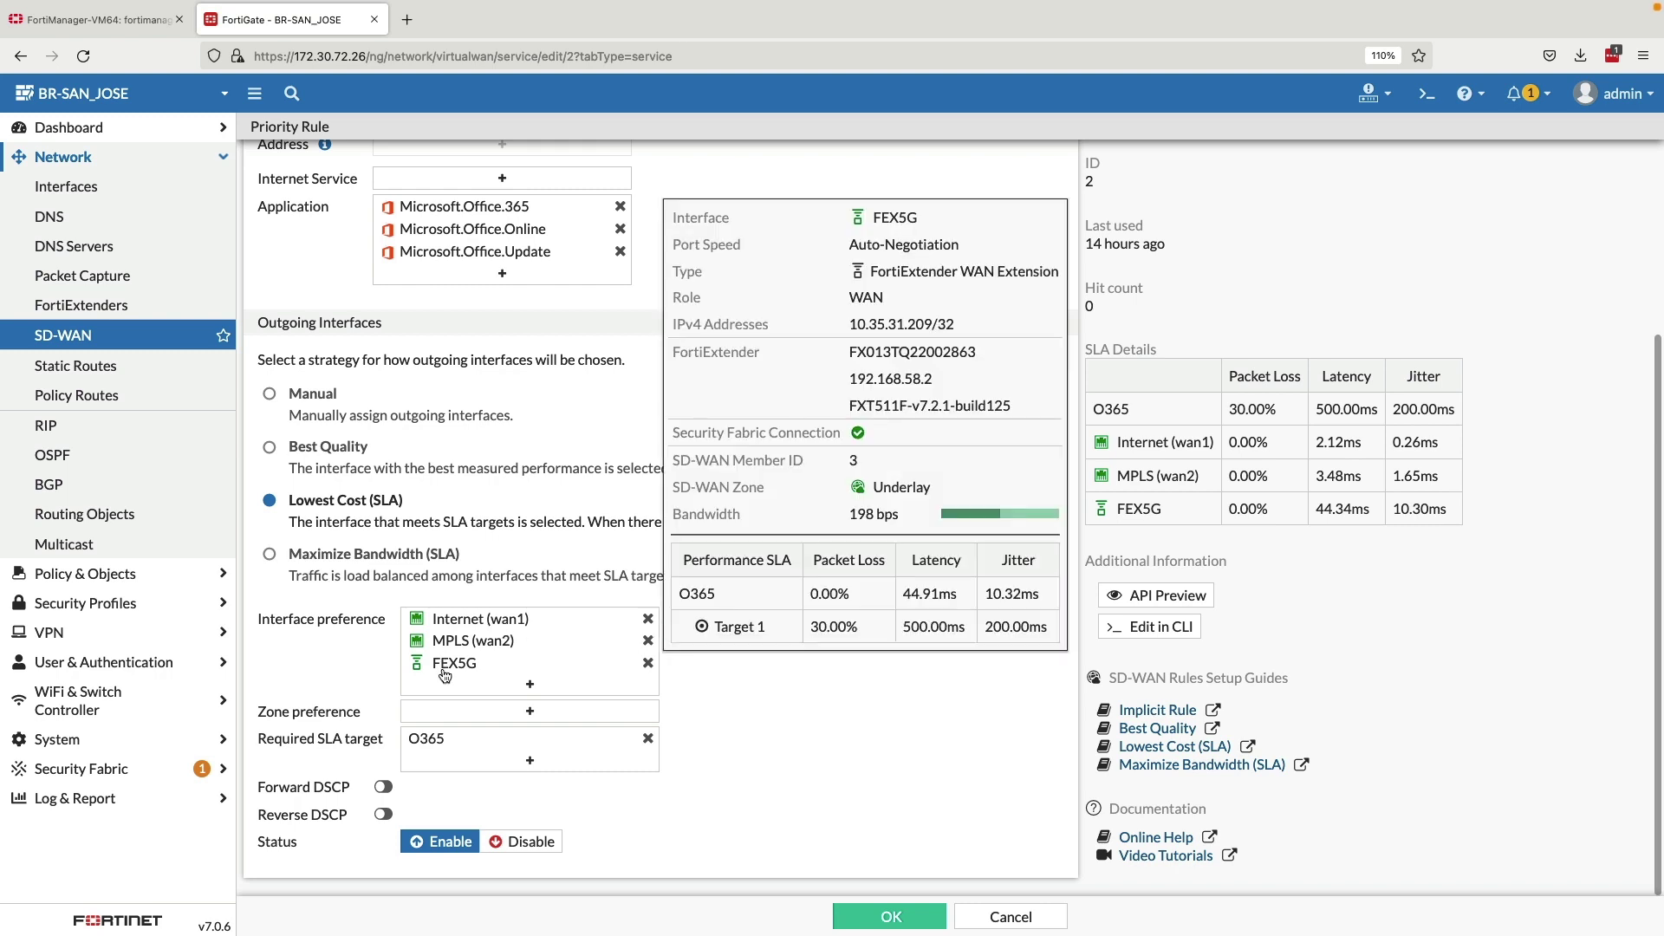